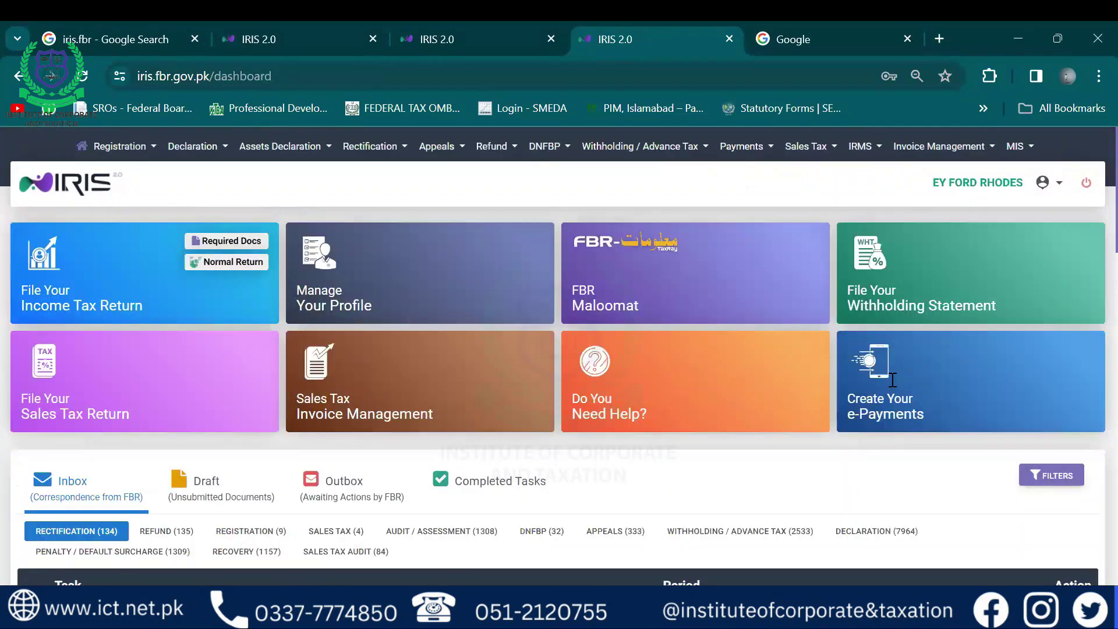
# Start the 181 (Modification) Income Tax registration form and pick the client
pyautogui.click(121, 149)
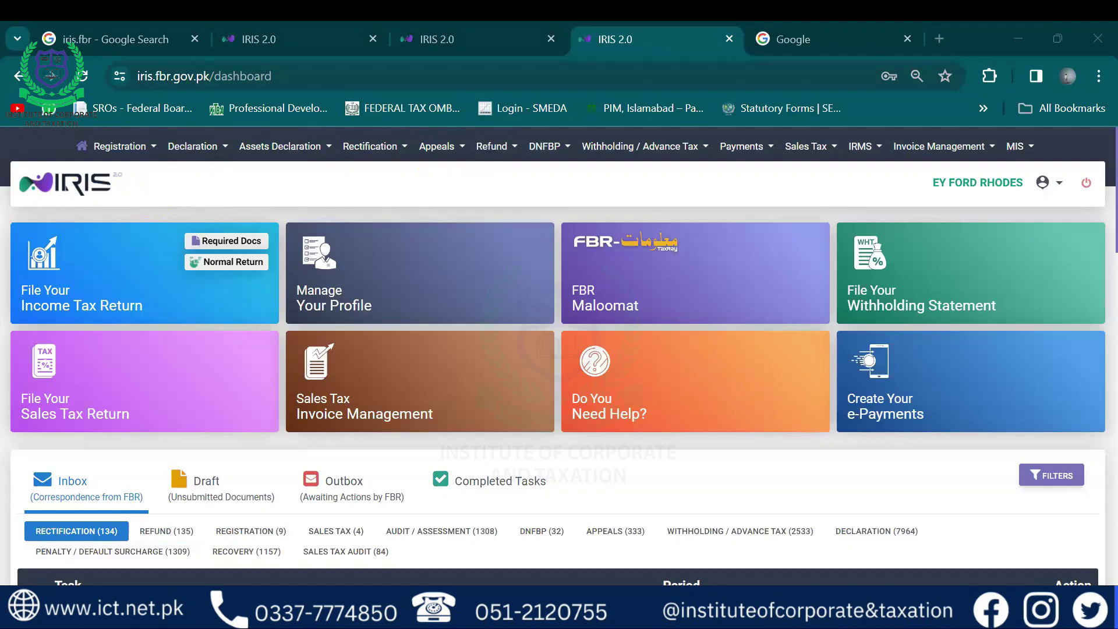
pyautogui.click(117, 147)
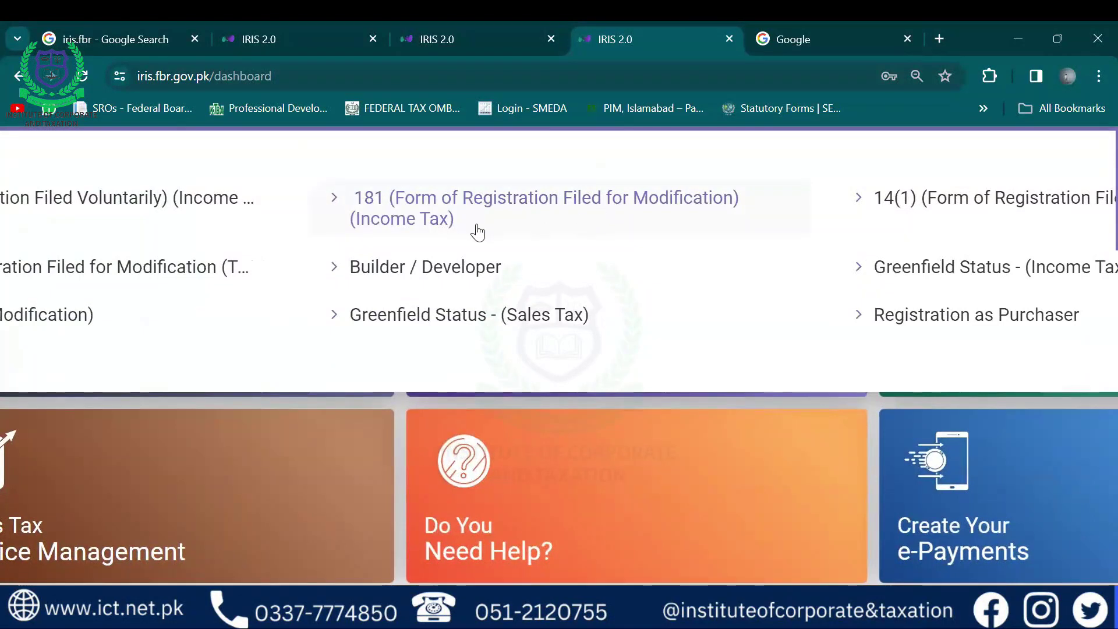
pyautogui.click(414, 233)
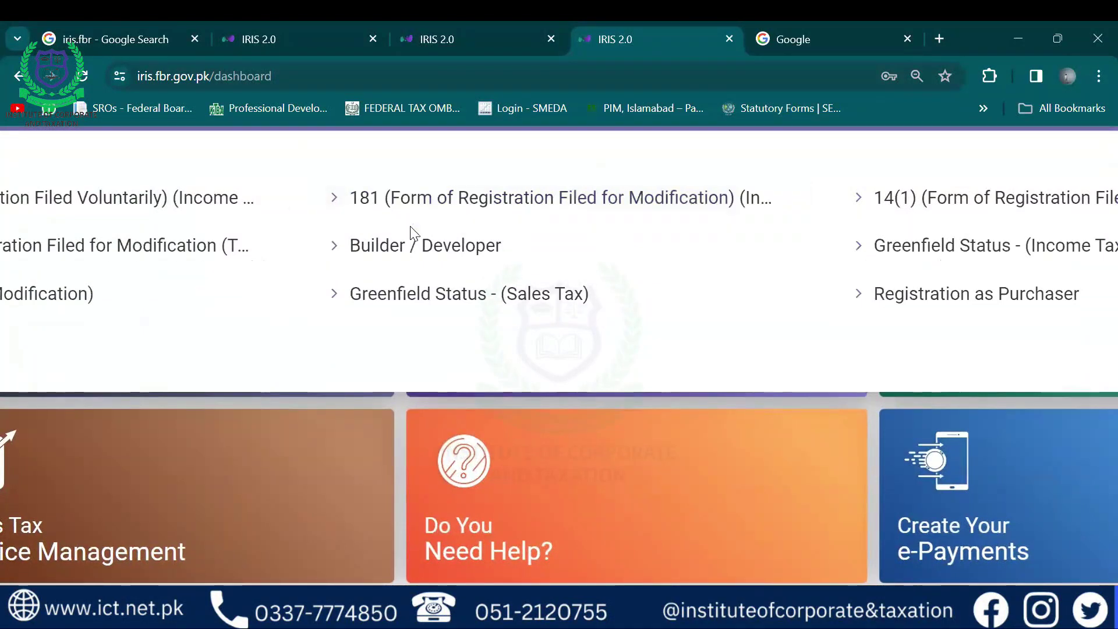
pyautogui.scroll(-3, 410, 225)
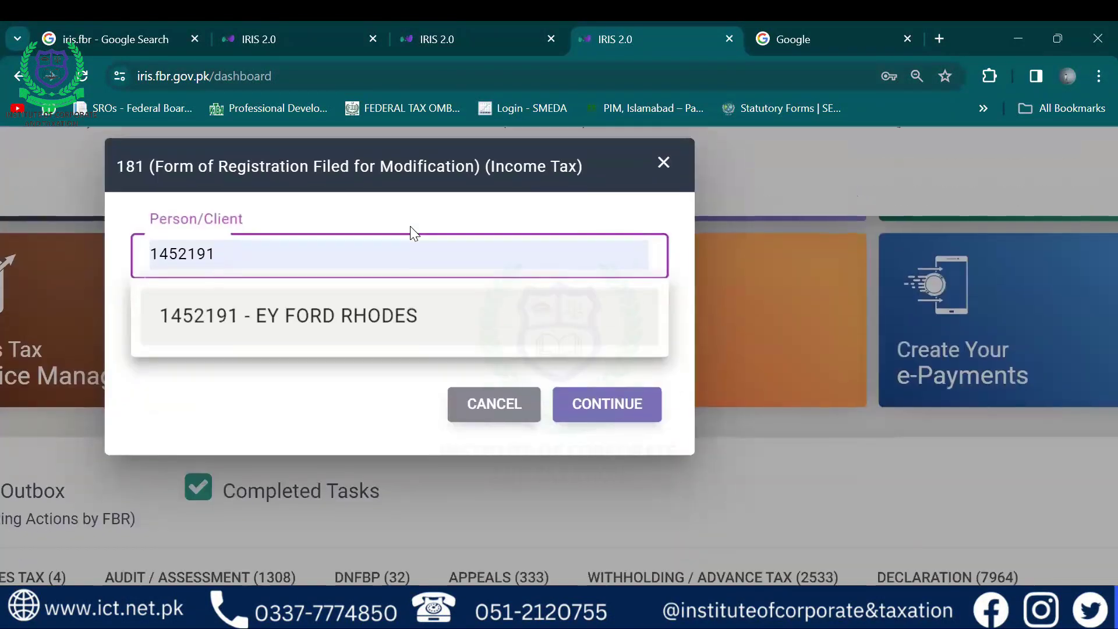
pyautogui.click(309, 317)
# Set the tax period to 01-Jul-2023 - 30-Jun-2024
pyautogui.click(229, 340)
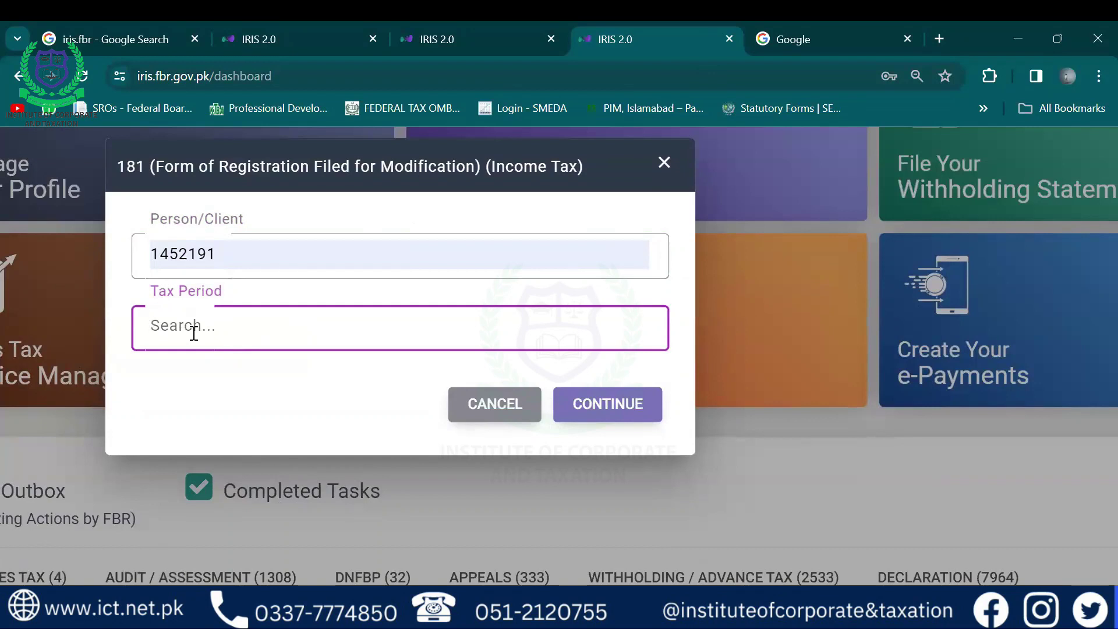
pyautogui.write('2024')
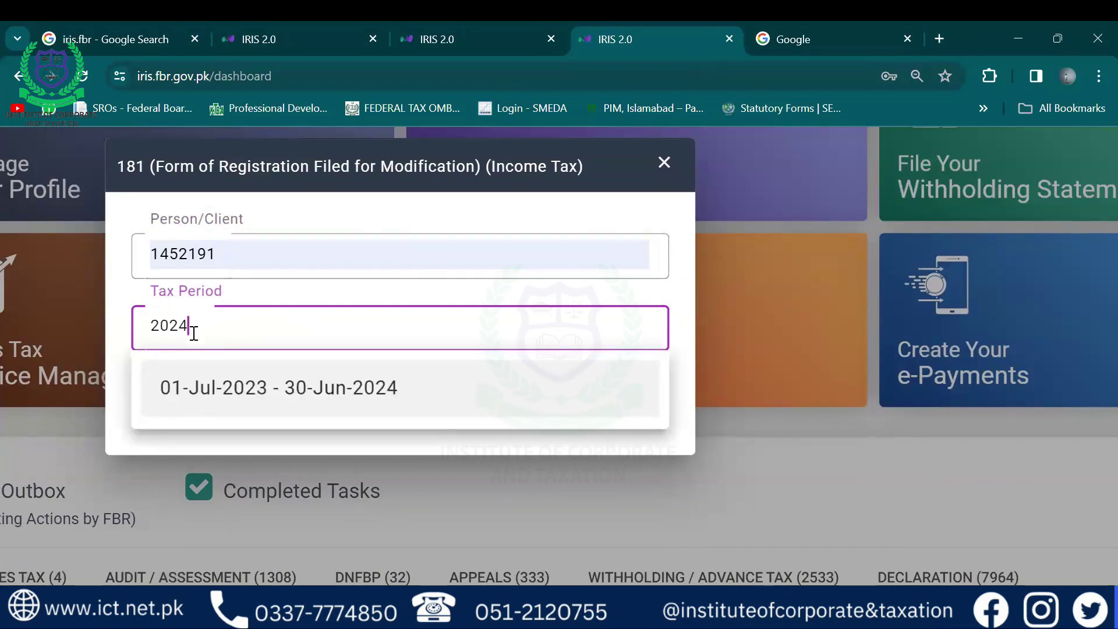
pyautogui.scroll(-2, 194, 332)
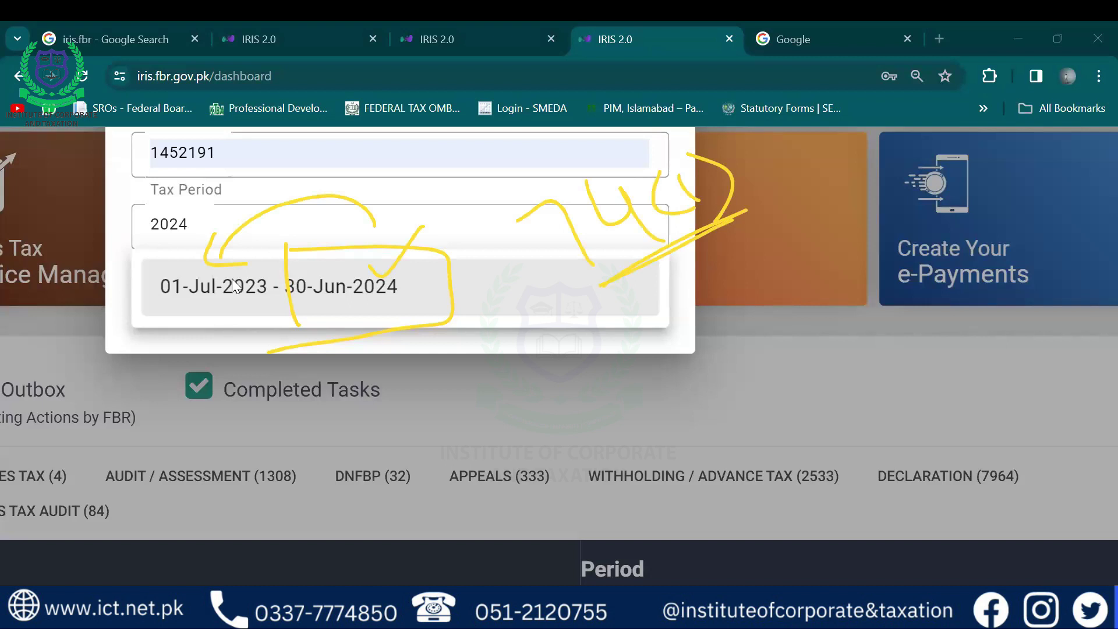
pyautogui.press('Escape')
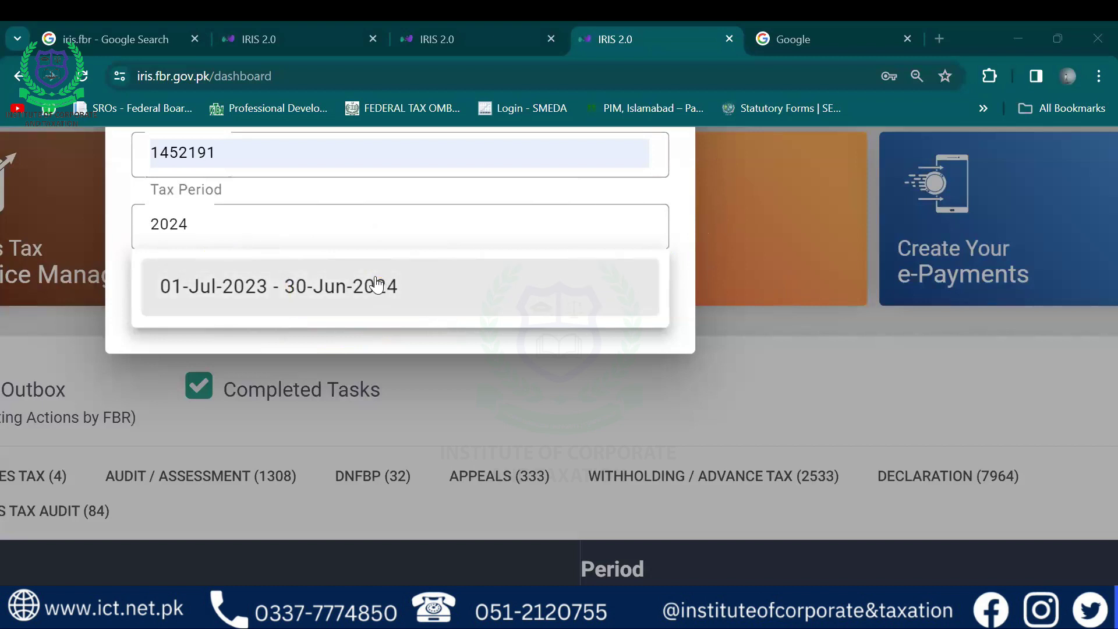
pyautogui.click(375, 285)
# Continue, note the identical 181 form already sits in DRAFT, and return to the dashboard top
pyautogui.click(607, 308)
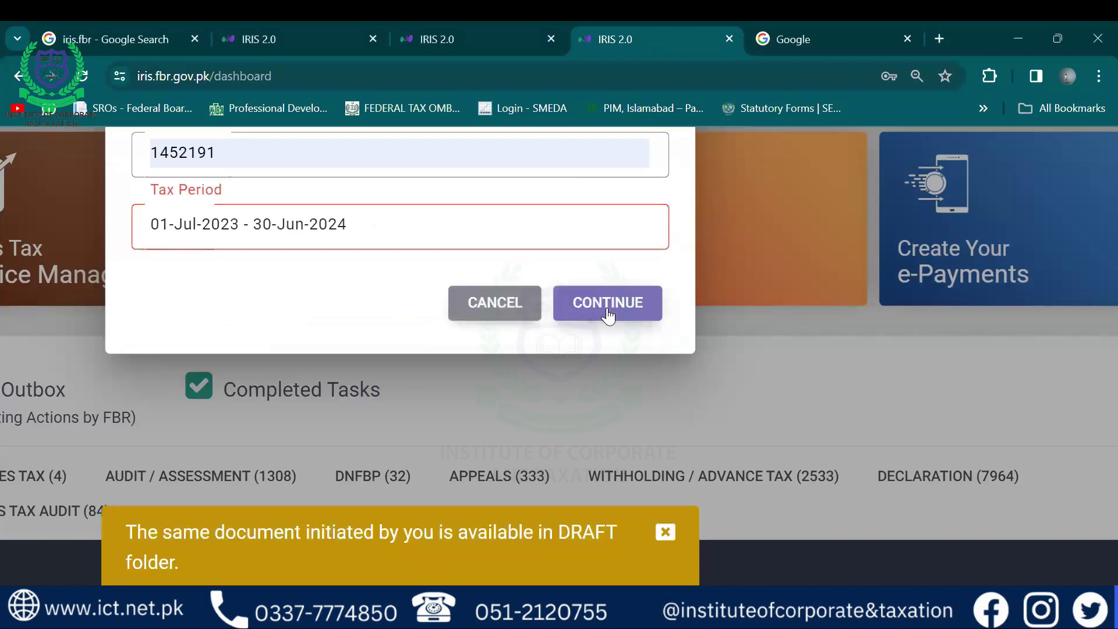
pyautogui.scroll(-3, 607, 315)
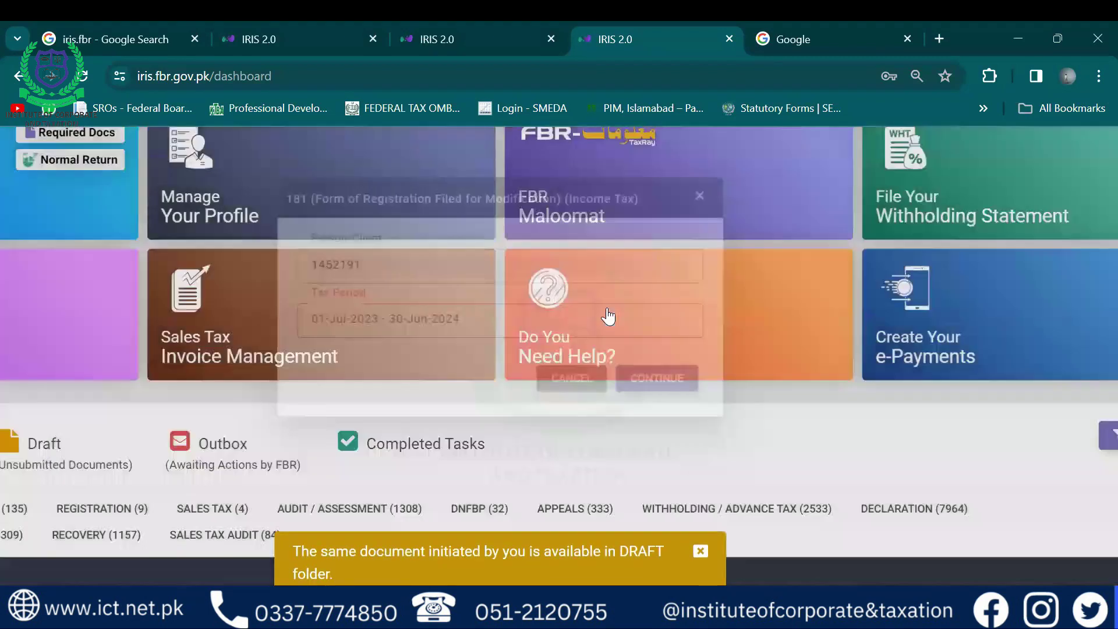
pyautogui.hscroll(-4, 607, 315)
pyautogui.scroll(-5, 608, 315)
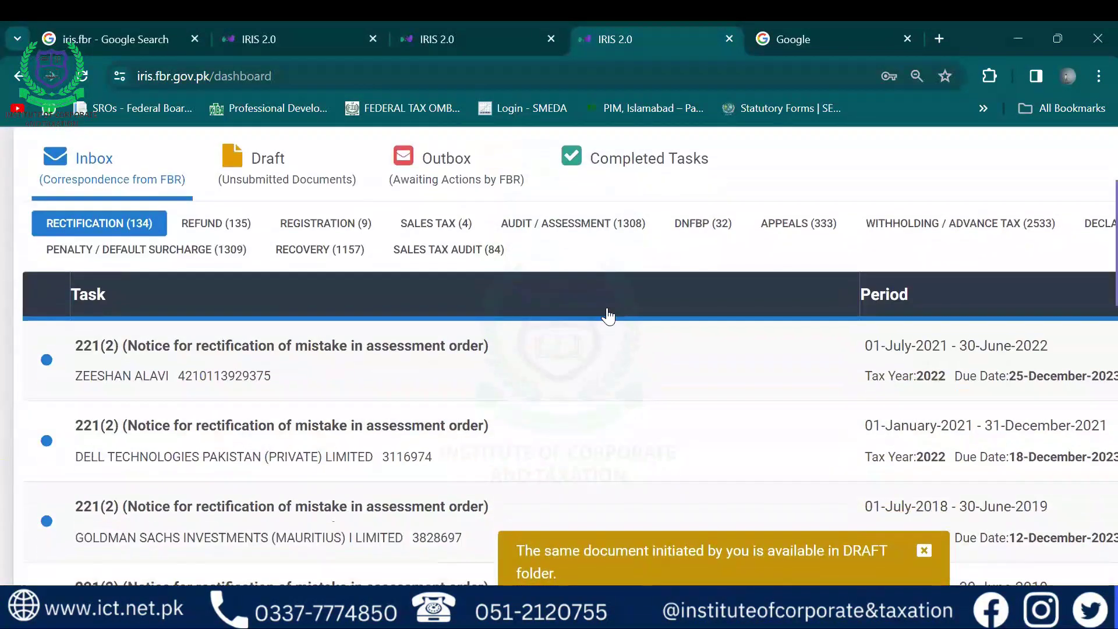
pyautogui.scroll(3, 608, 315)
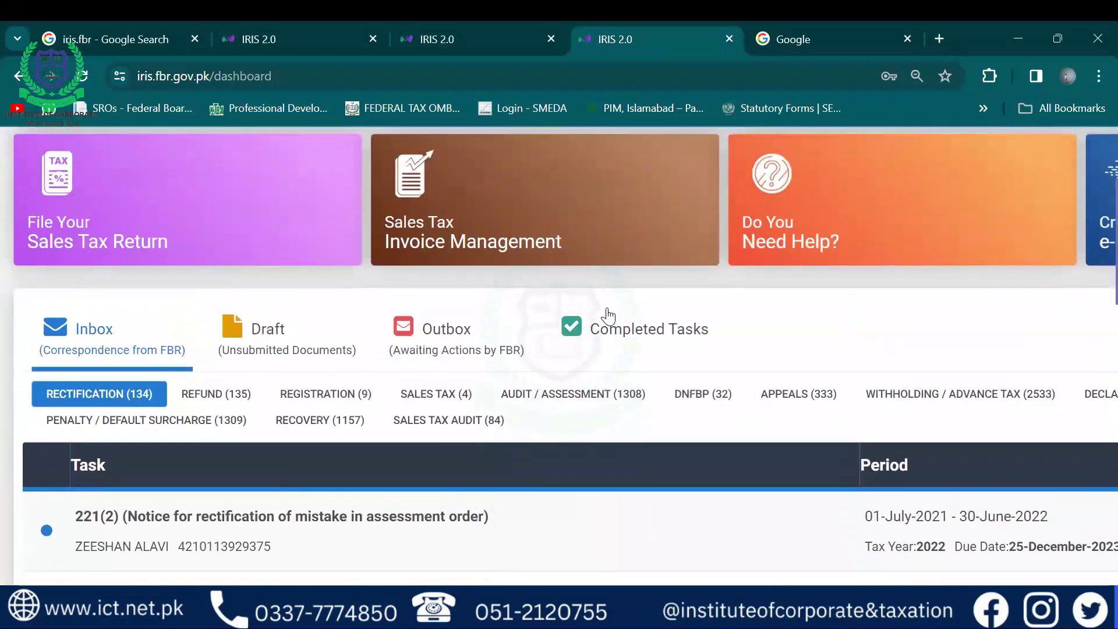
pyautogui.scroll(-1, 607, 315)
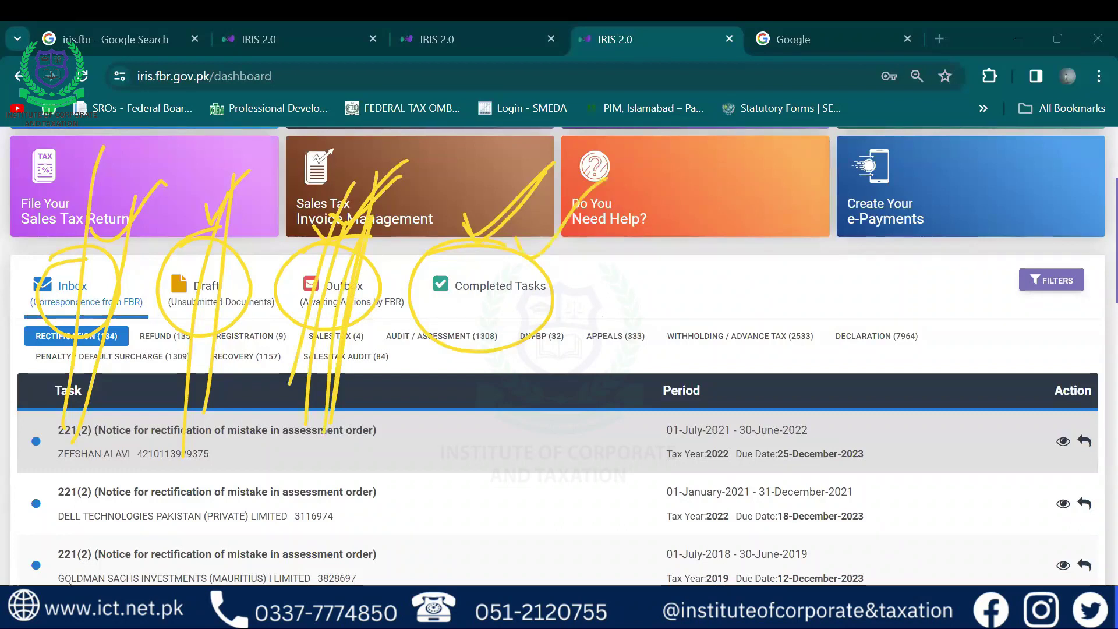
pyautogui.press('Escape')
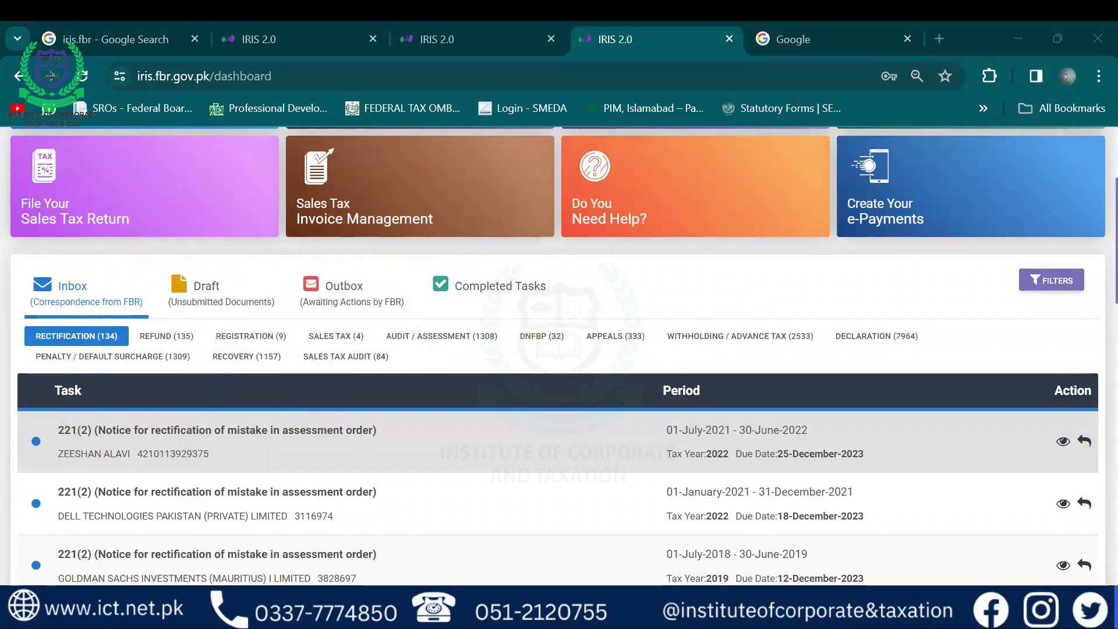
pyautogui.scroll(3, 559, 349)
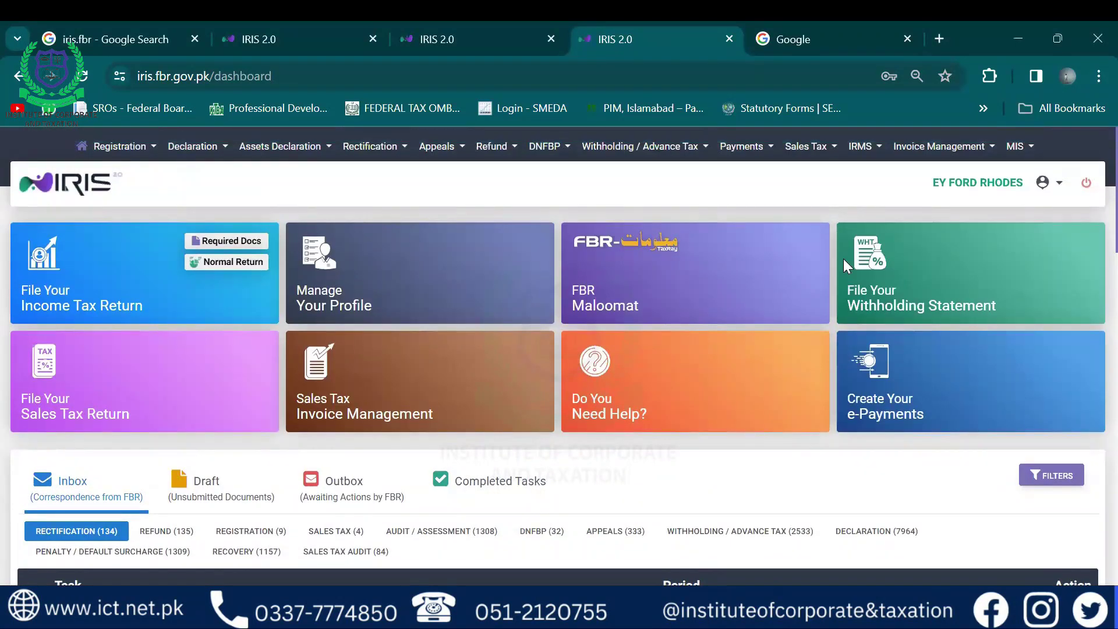
# View the current taxpayer's profile from the user menu, then close it
pyautogui.click(1059, 185)
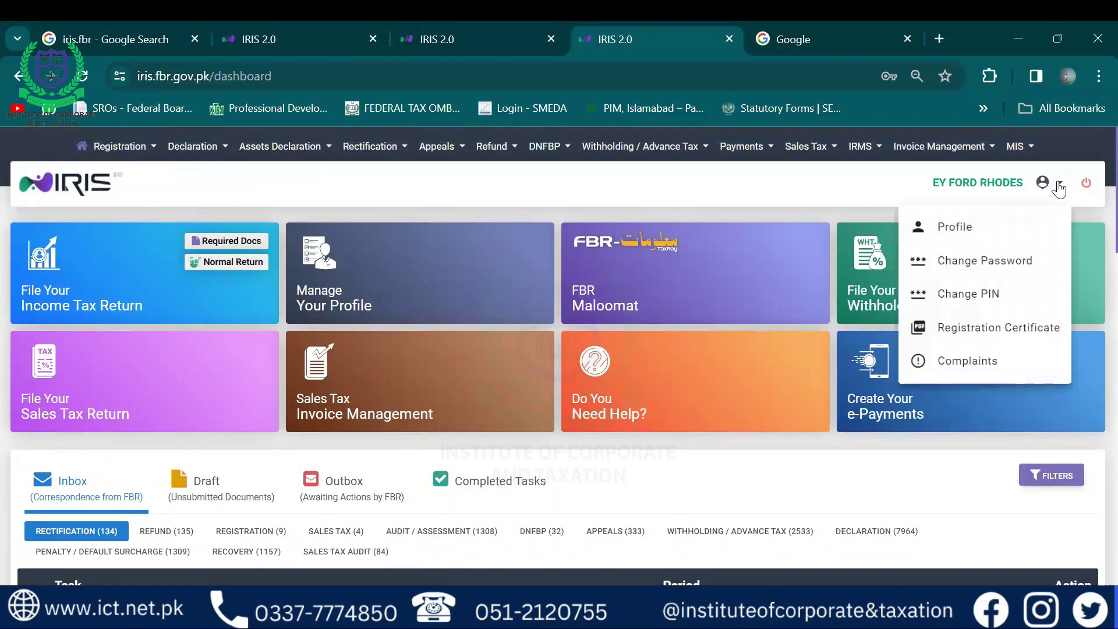
pyautogui.click(955, 227)
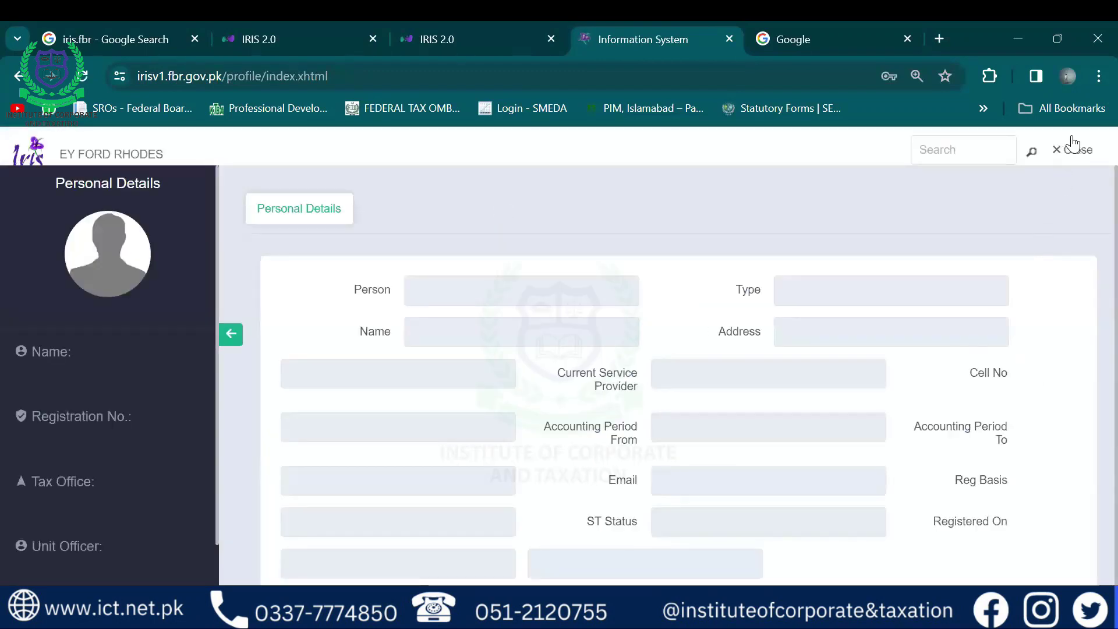
pyautogui.click(1074, 153)
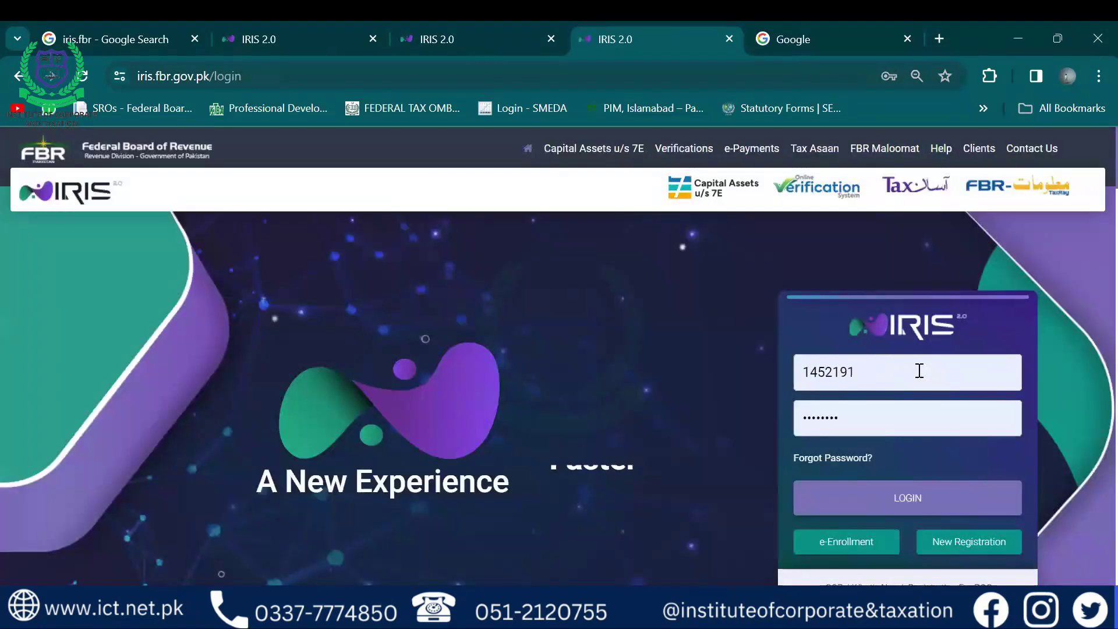
# Log in with the other taxpayer's registration number
pyautogui.doubleClick(919, 371)
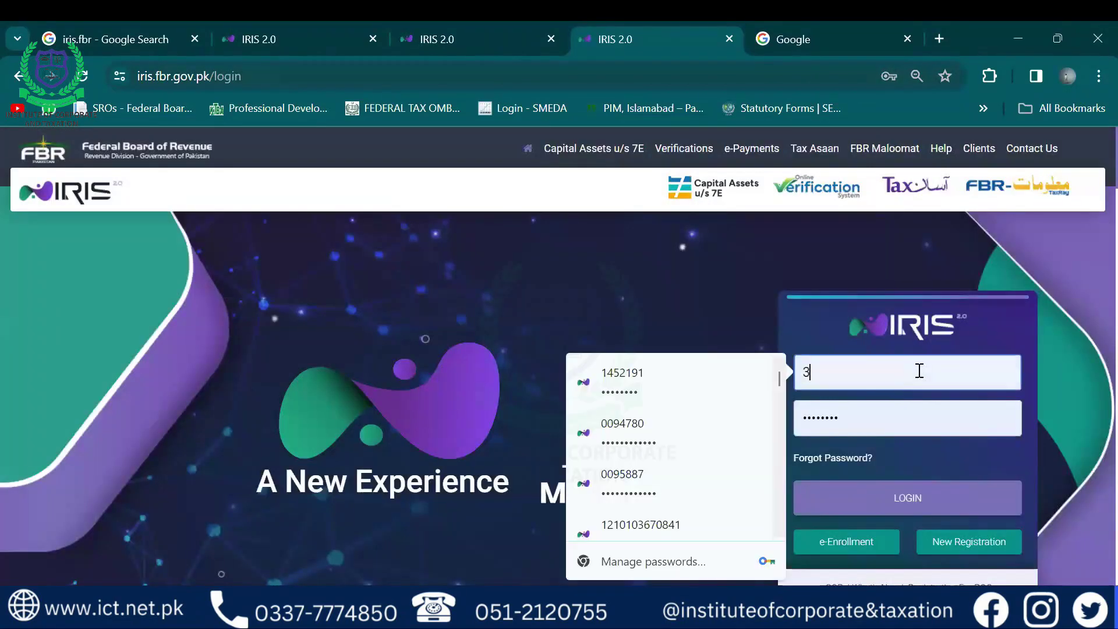
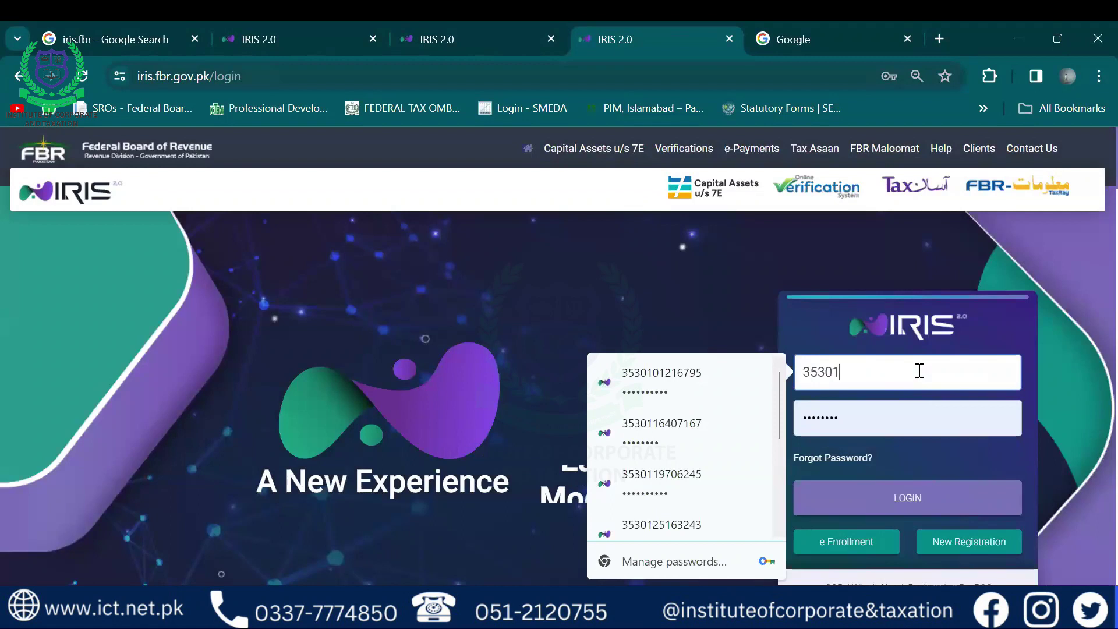
pyautogui.press('Return')
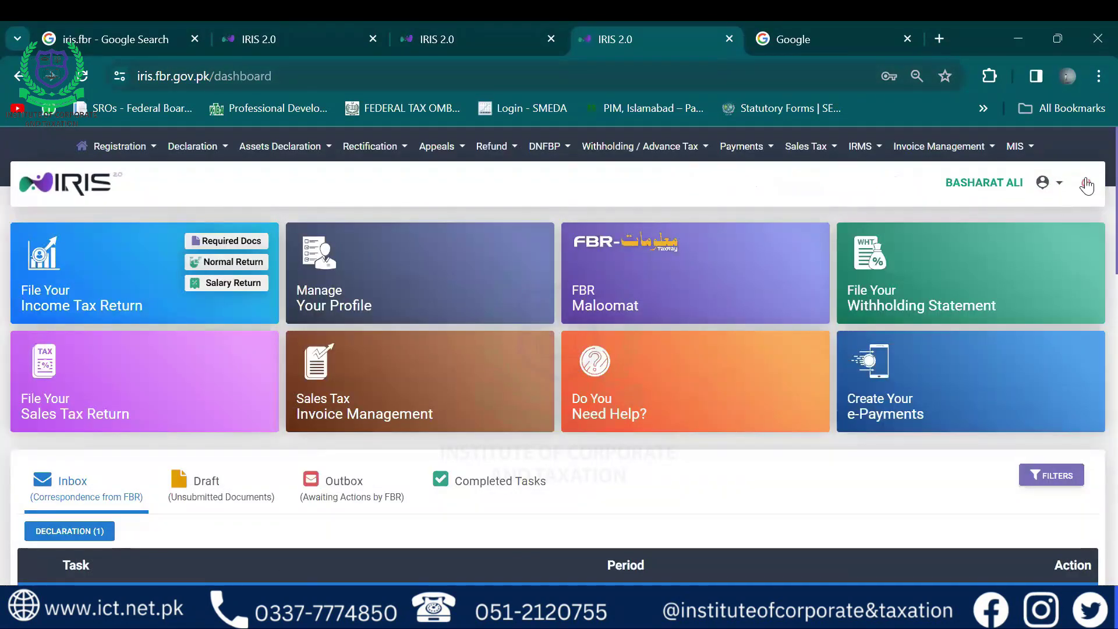
pyautogui.click(1068, 184)
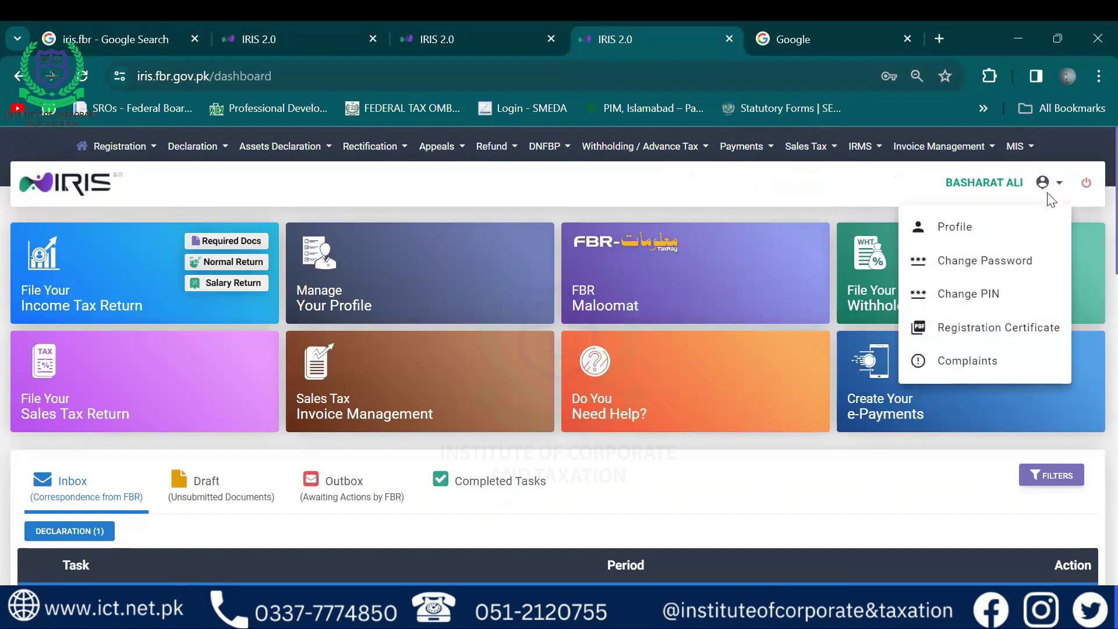
pyautogui.click(971, 229)
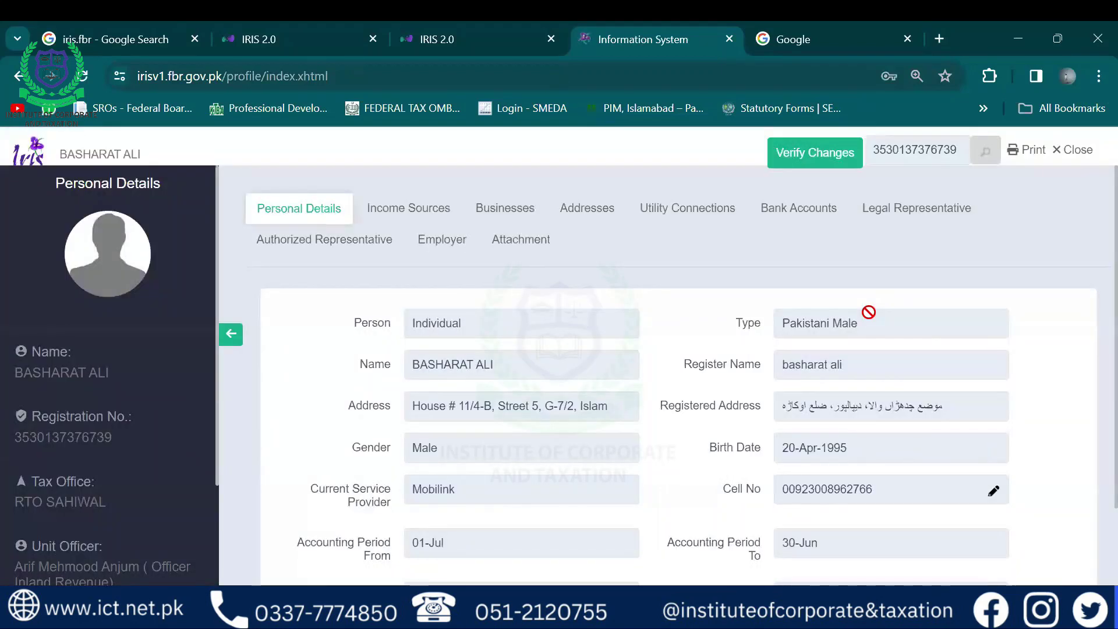
pyautogui.scroll(-2, 868, 312)
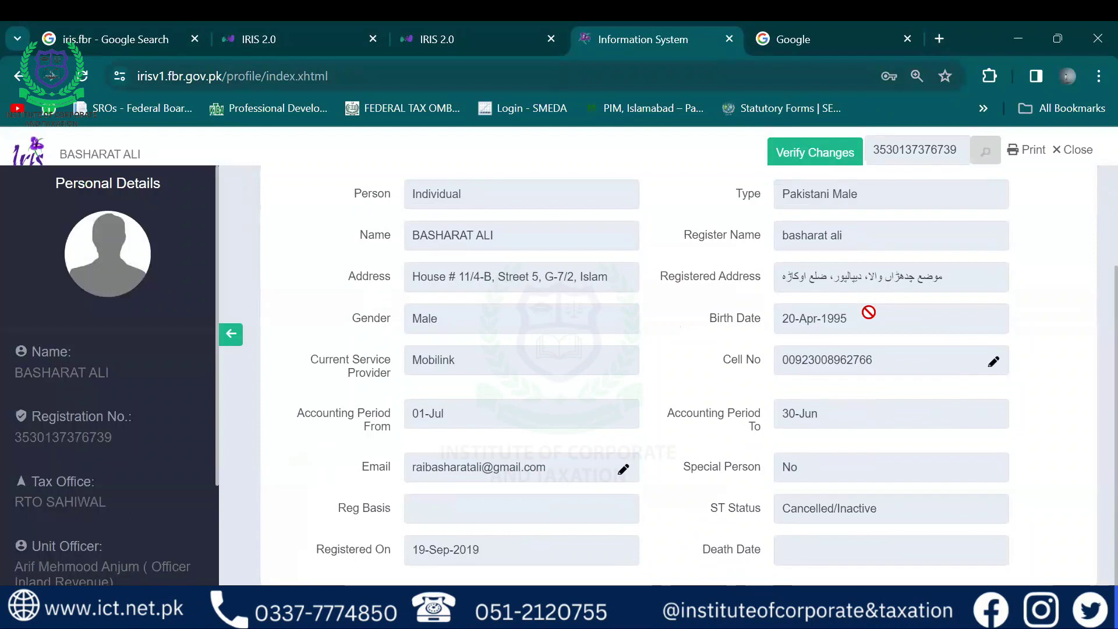
pyautogui.scroll(2, 868, 312)
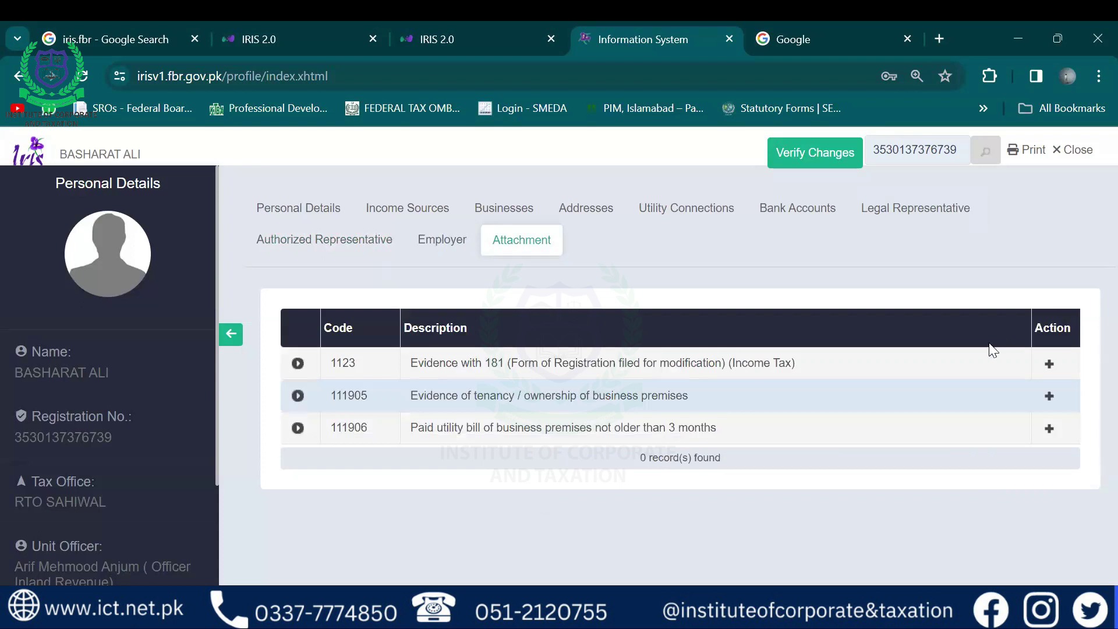
pyautogui.click(1060, 158)
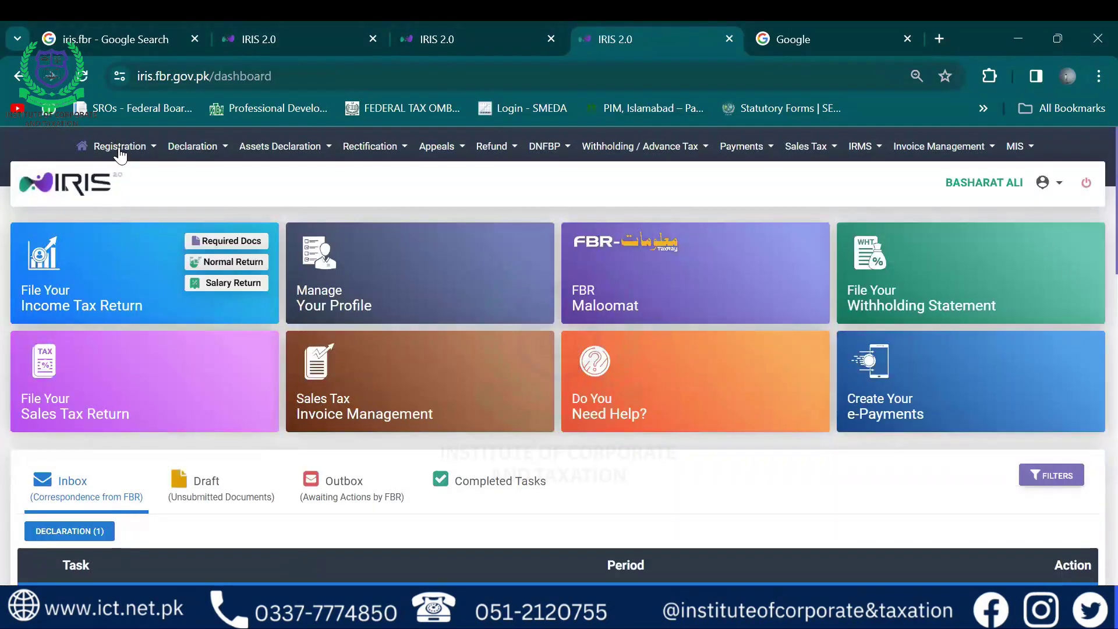
# Start the 181 (Modification) Income Tax form for tax period 01-Jul-2023 - 30-Jun-2024 and continue
pyautogui.click(119, 151)
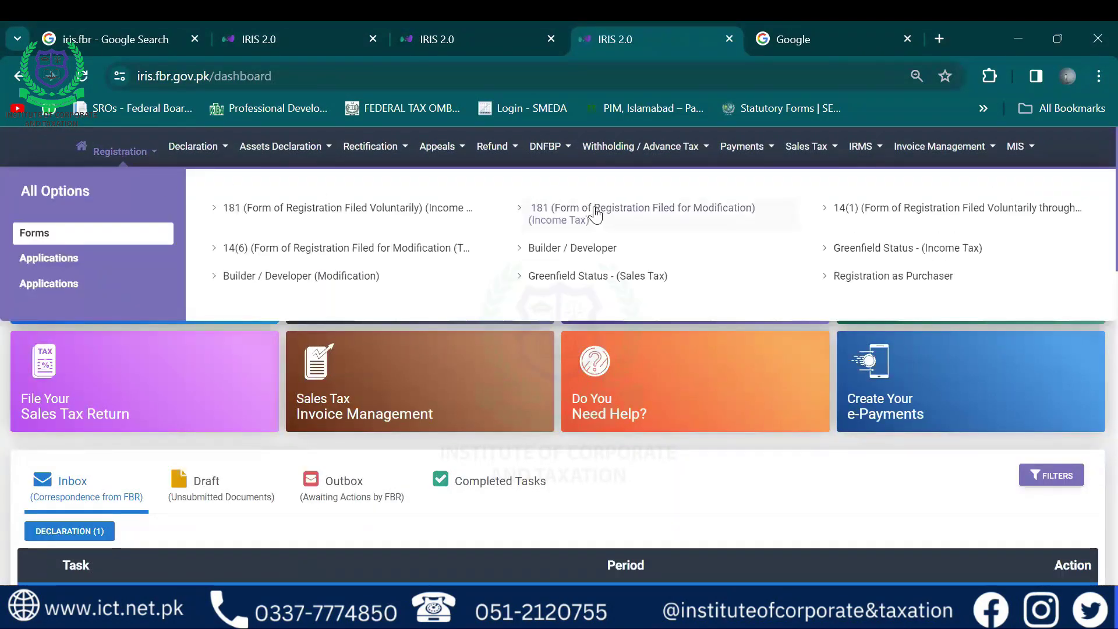
pyautogui.click(595, 209)
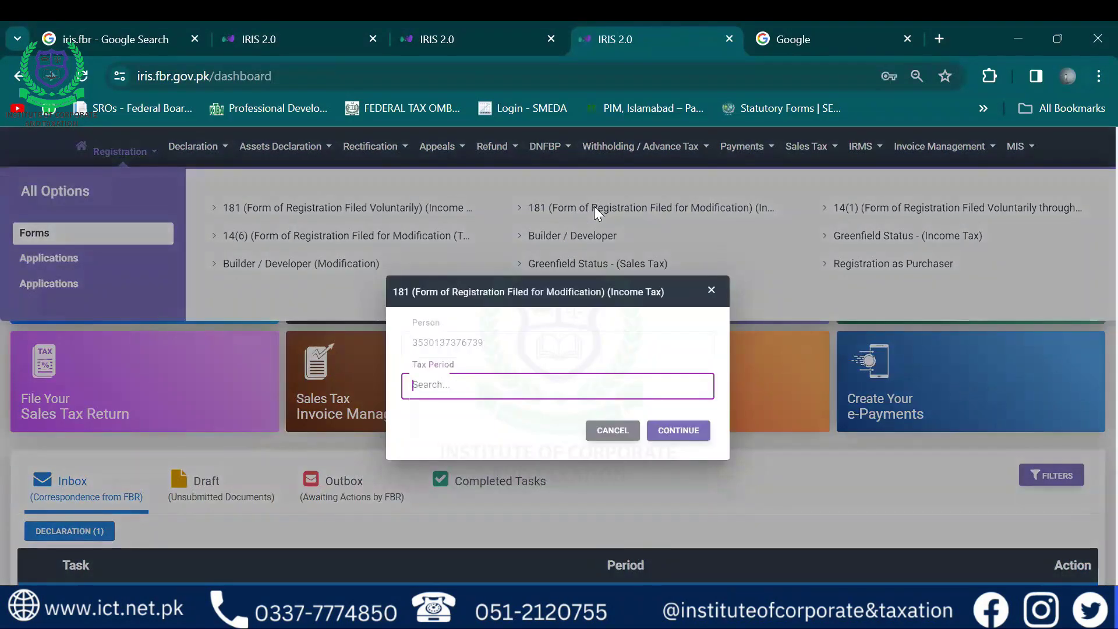
pyautogui.write('2024')
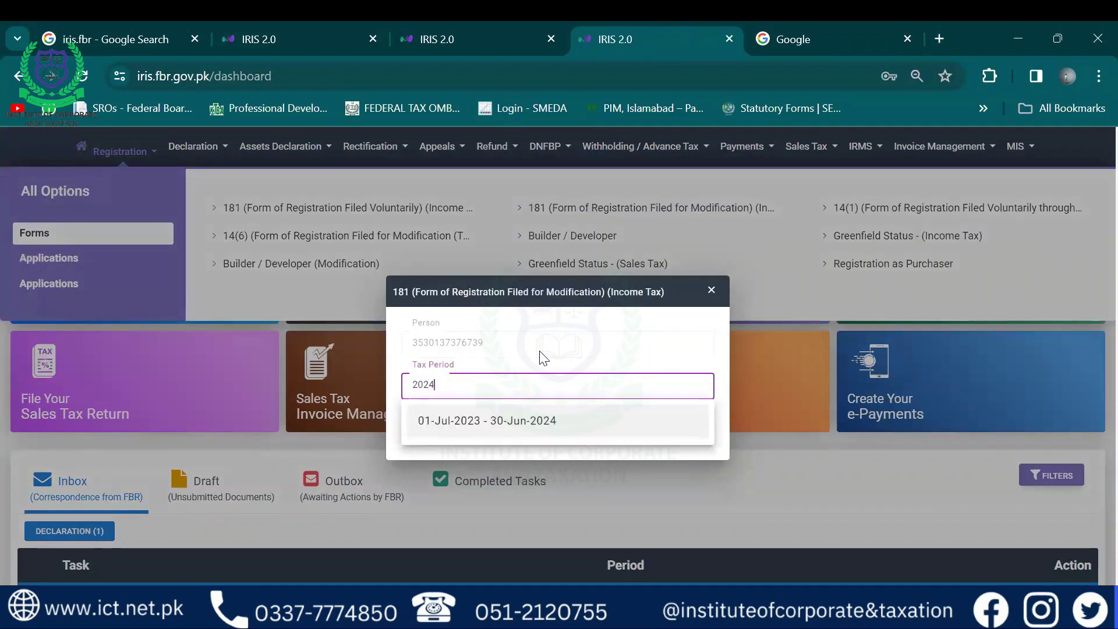
pyautogui.press('Return')
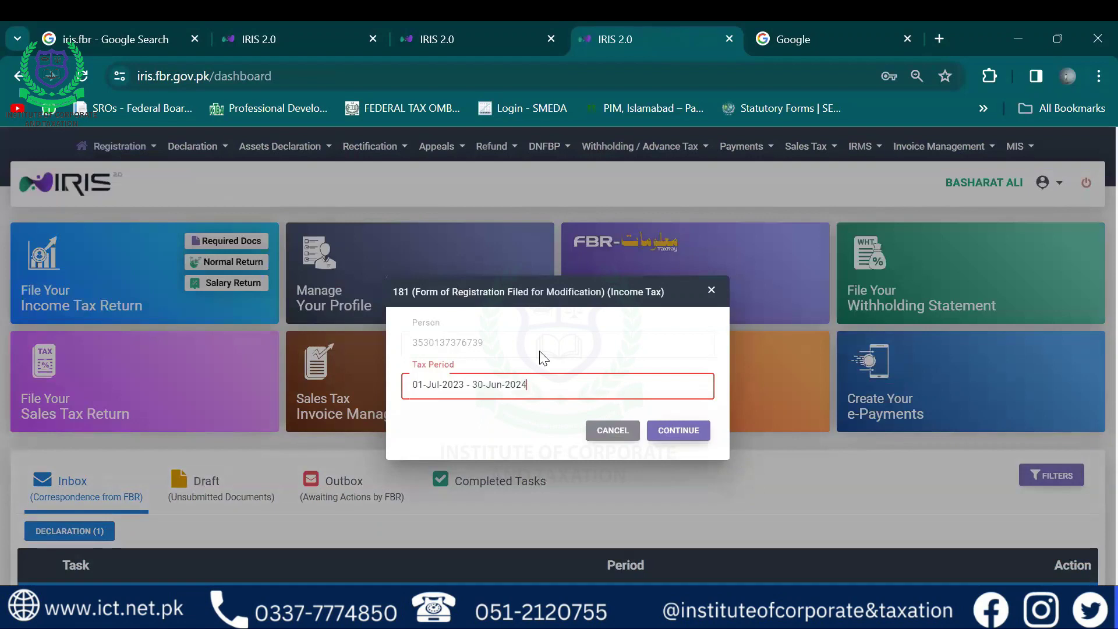
pyautogui.press('Return')
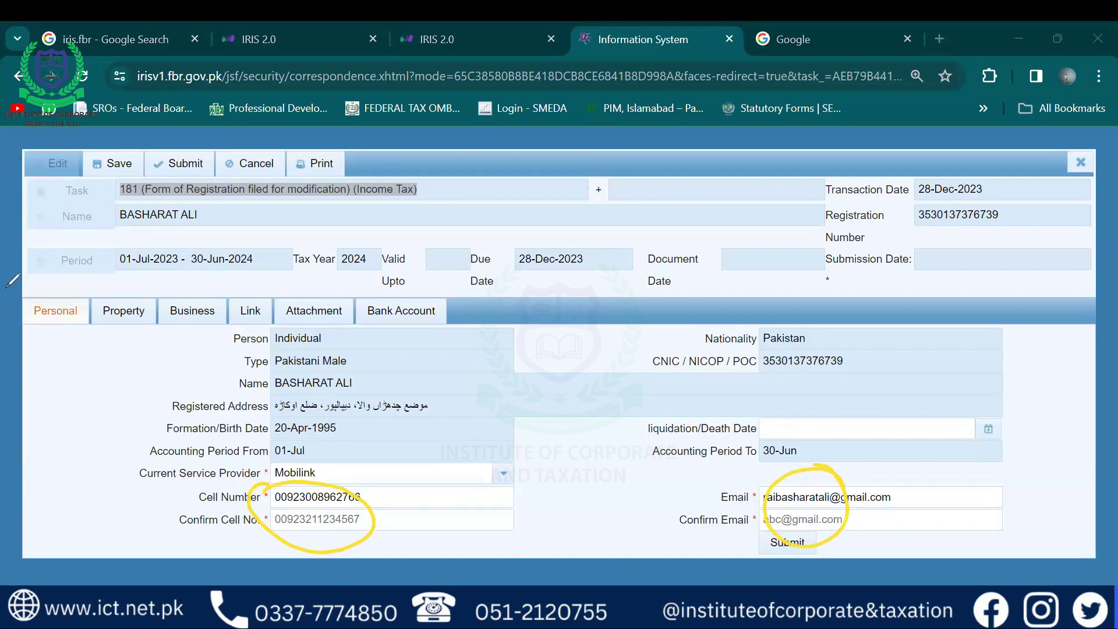
# View the registered properties and check Link Person capacity options without adding anyone
pyautogui.click(130, 308)
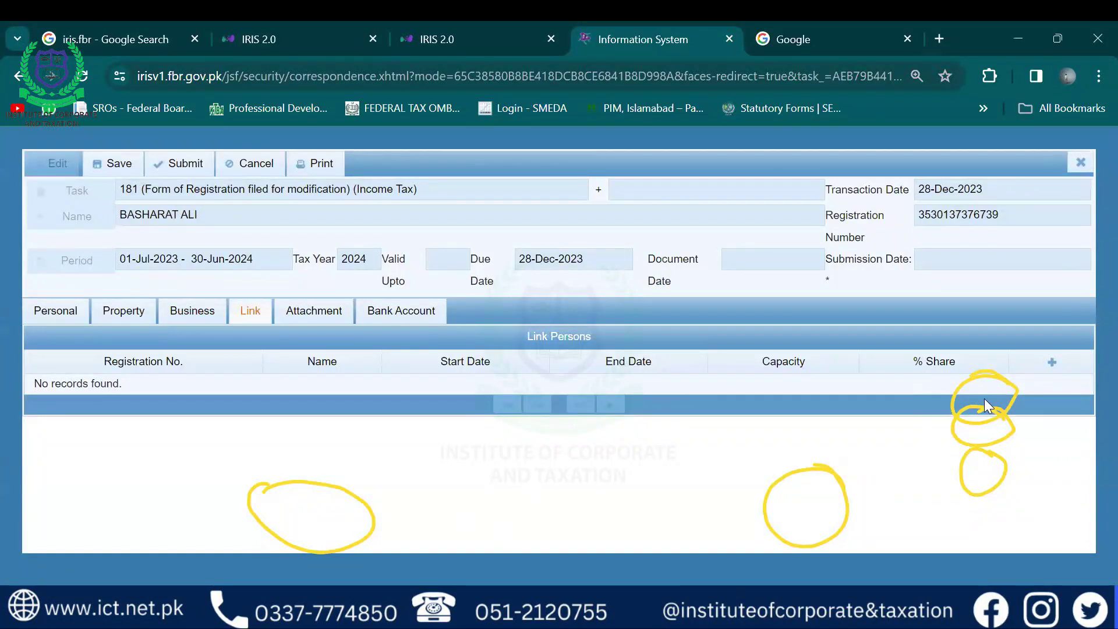
pyautogui.click(1048, 359)
pyautogui.click(669, 351)
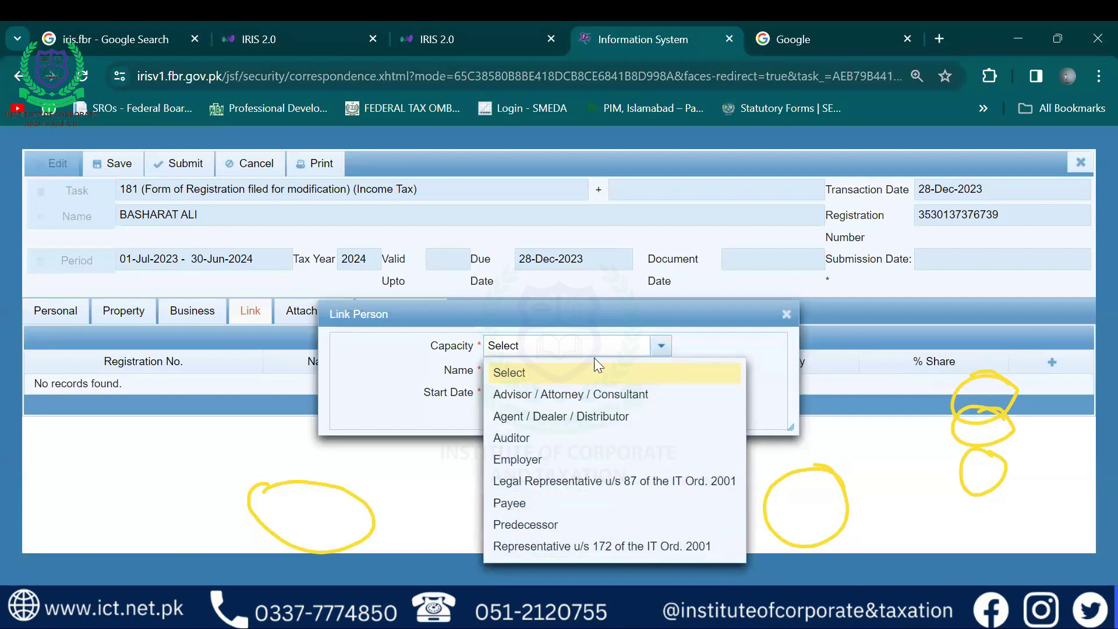
pyautogui.click(785, 313)
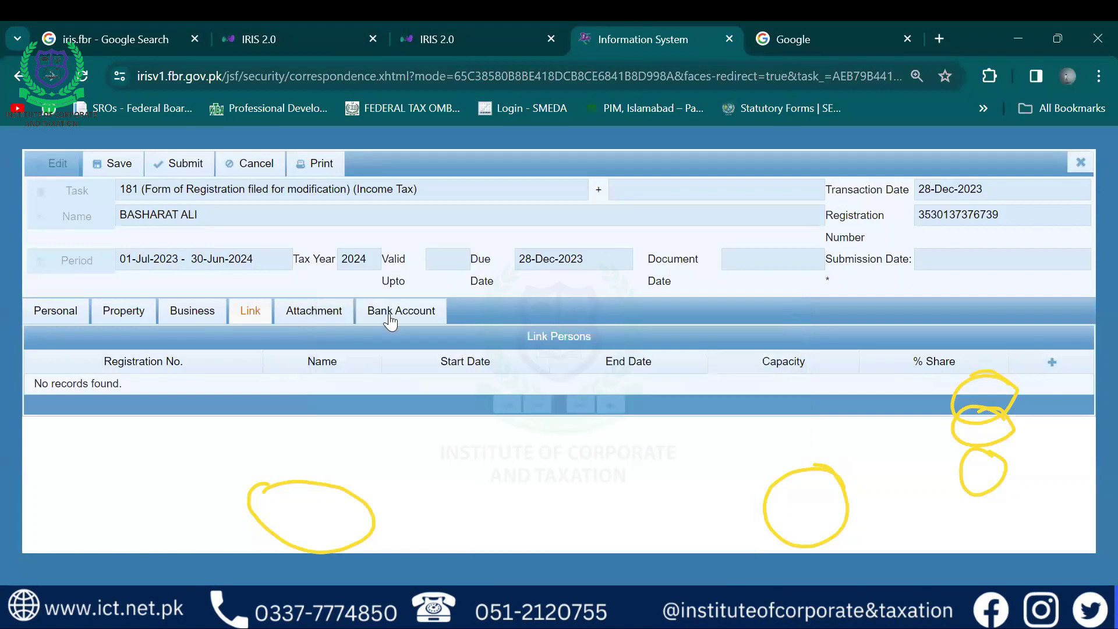
# Review the tenancy/ownership and utility bill evidence attachments, then show the bank account details
pyautogui.click(305, 311)
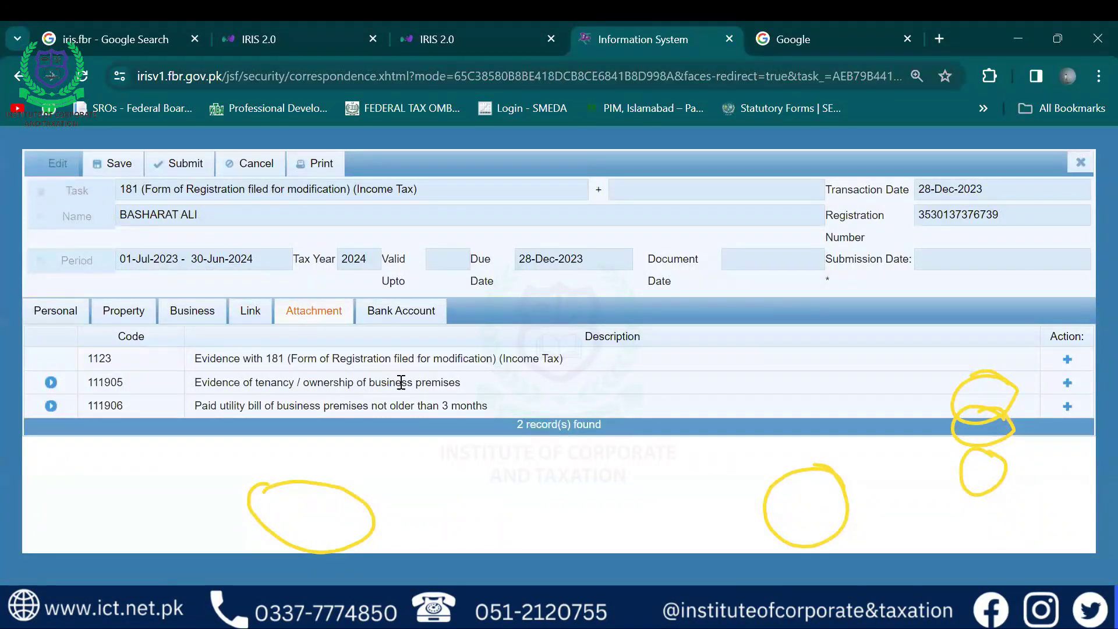
pyautogui.moveTo(404, 383); pyautogui.dragTo(199, 382)
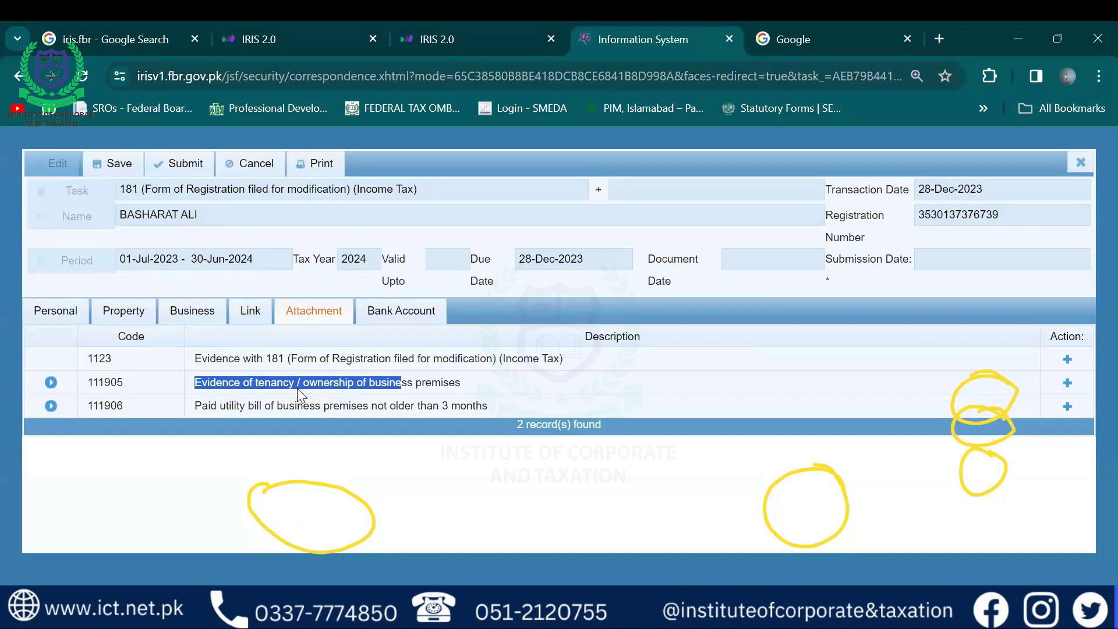
pyautogui.click(438, 382)
pyautogui.moveTo(450, 383); pyautogui.dragTo(257, 383)
pyautogui.click(244, 376)
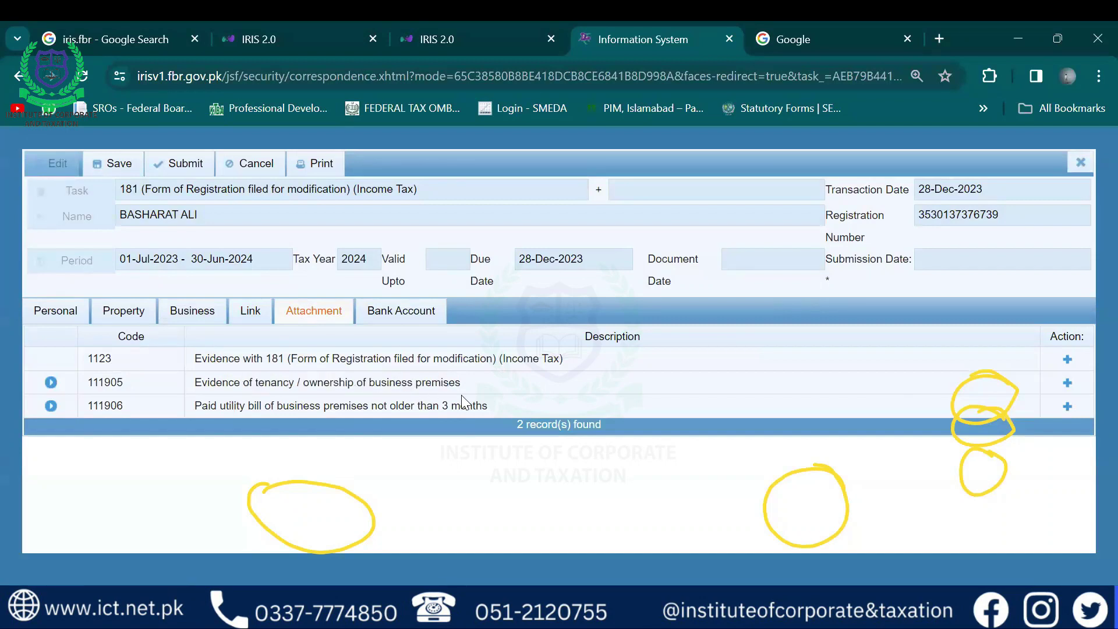
pyautogui.moveTo(473, 406); pyautogui.dragTo(323, 382)
pyautogui.moveTo(247, 382); pyautogui.dragTo(196, 406)
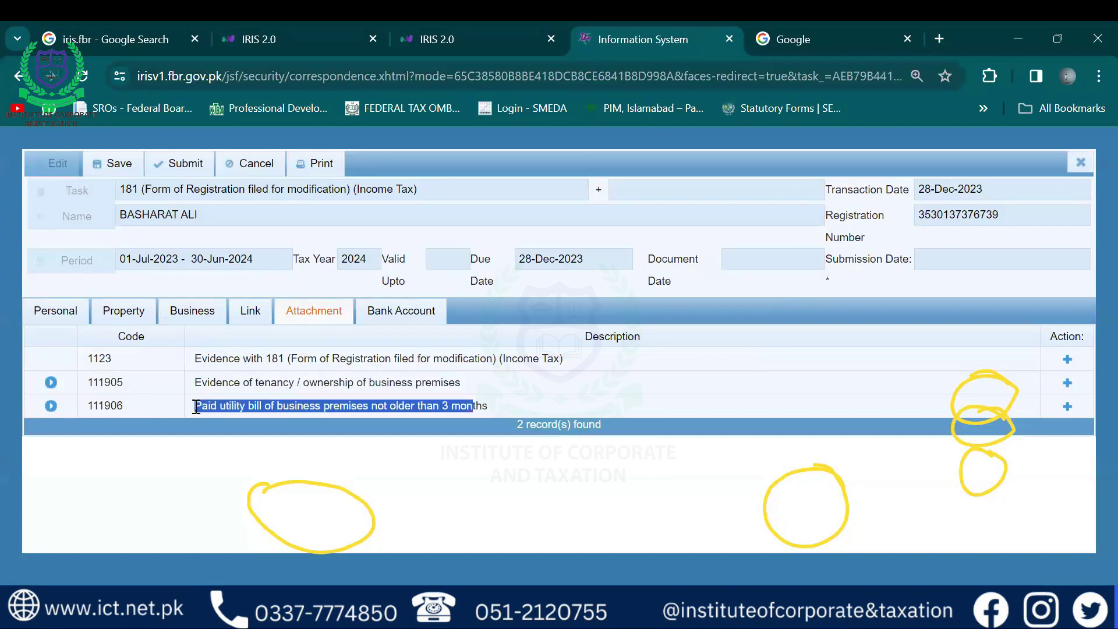
pyautogui.click(410, 312)
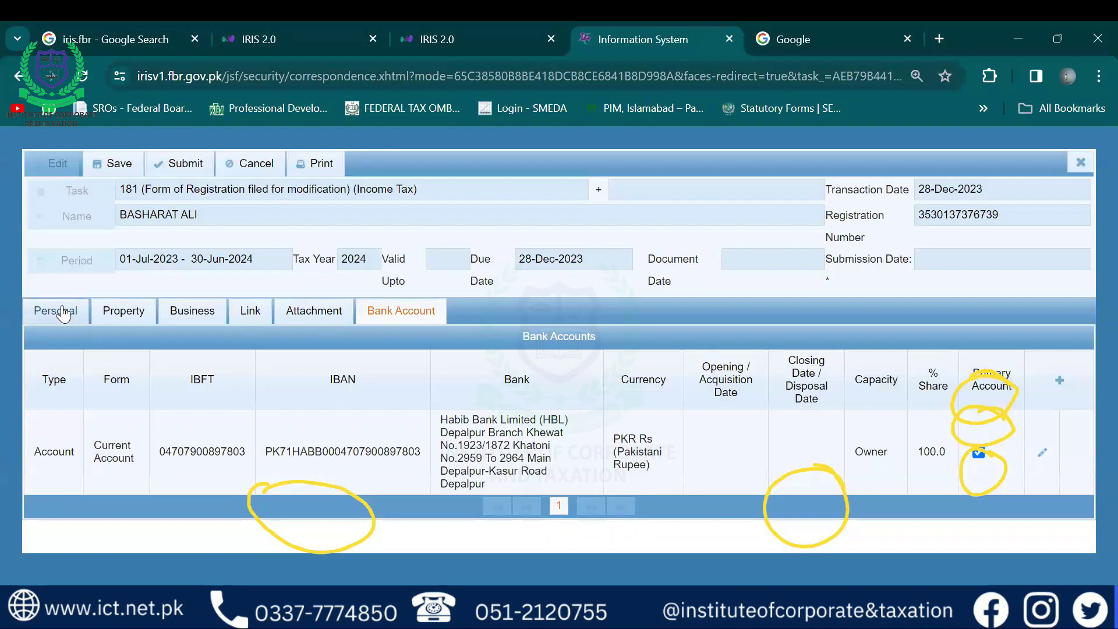
# Show the Business section listing the three Owner-held businesses
pyautogui.click(201, 309)
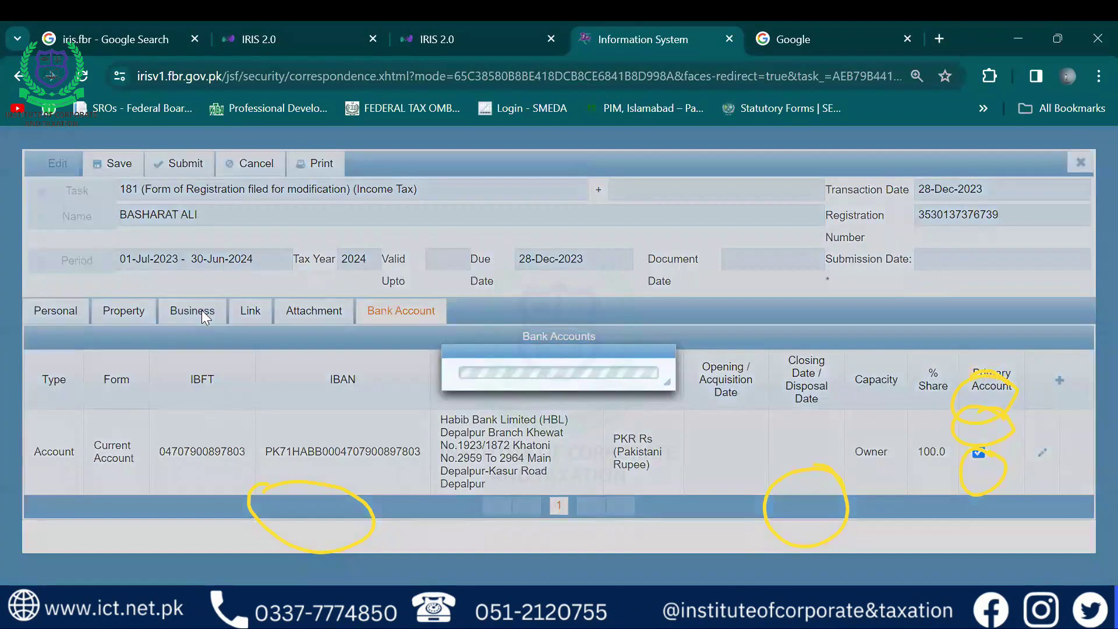
pyautogui.hotkey('ctrl', 'l')
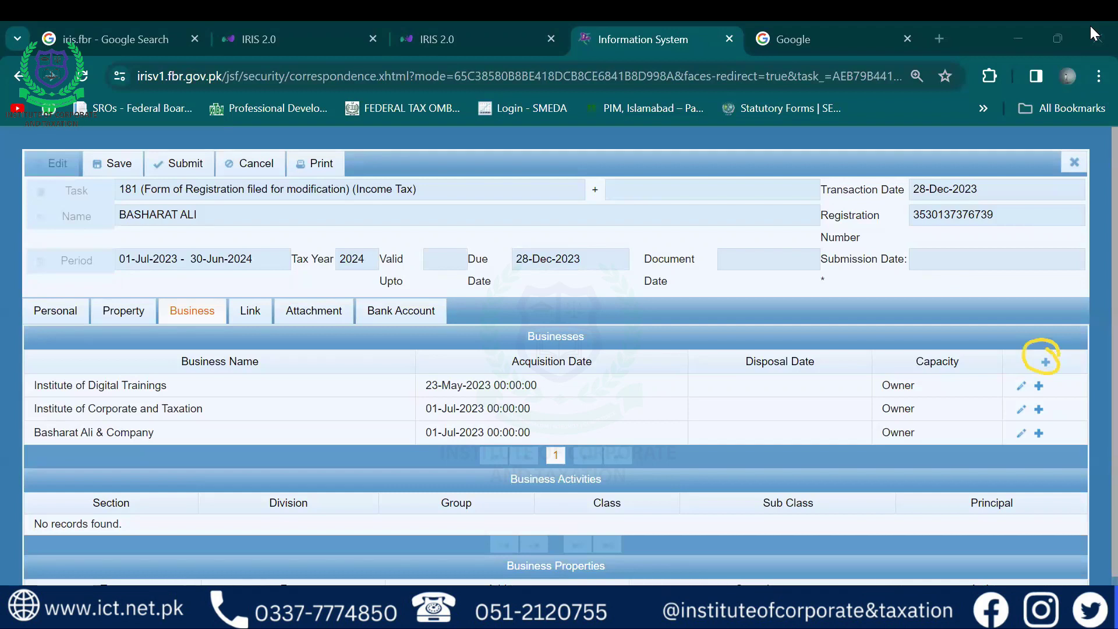
# Add a new business entry and enter the kiryana store's name
pyautogui.click(1045, 362)
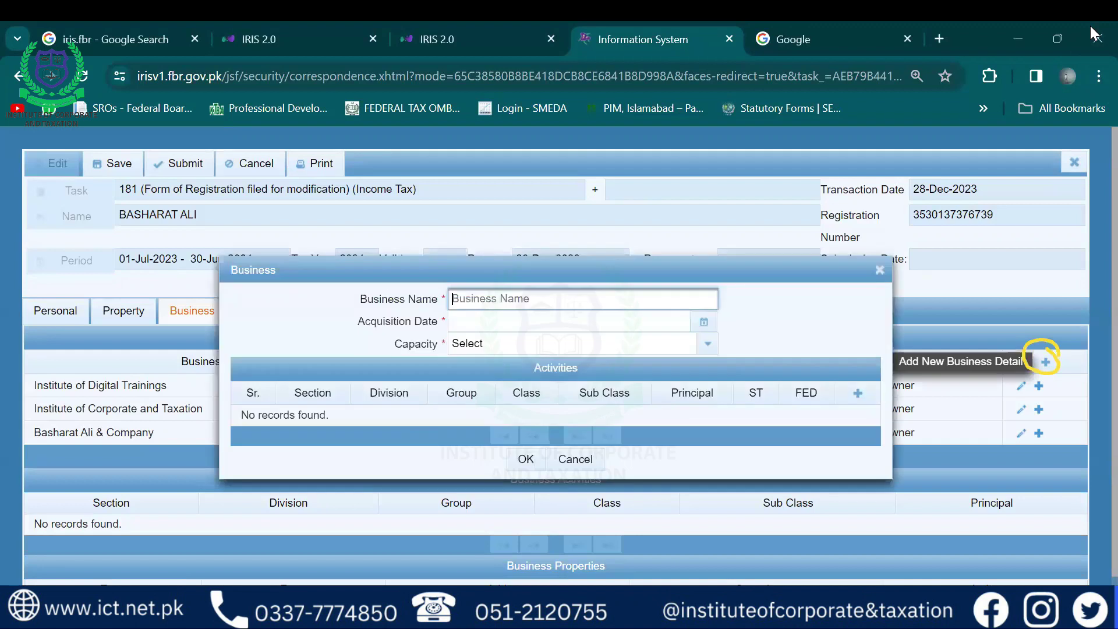
pyautogui.click(492, 302)
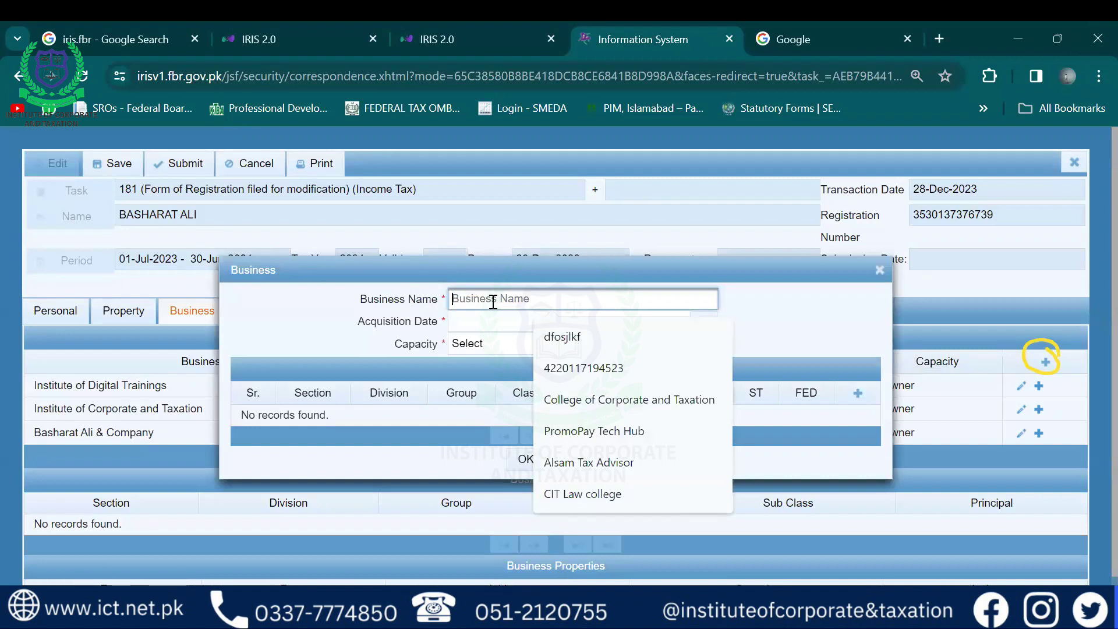
pyautogui.write('Sala')
pyautogui.press('BackSpace')
pyautogui.write('man Kiryani')
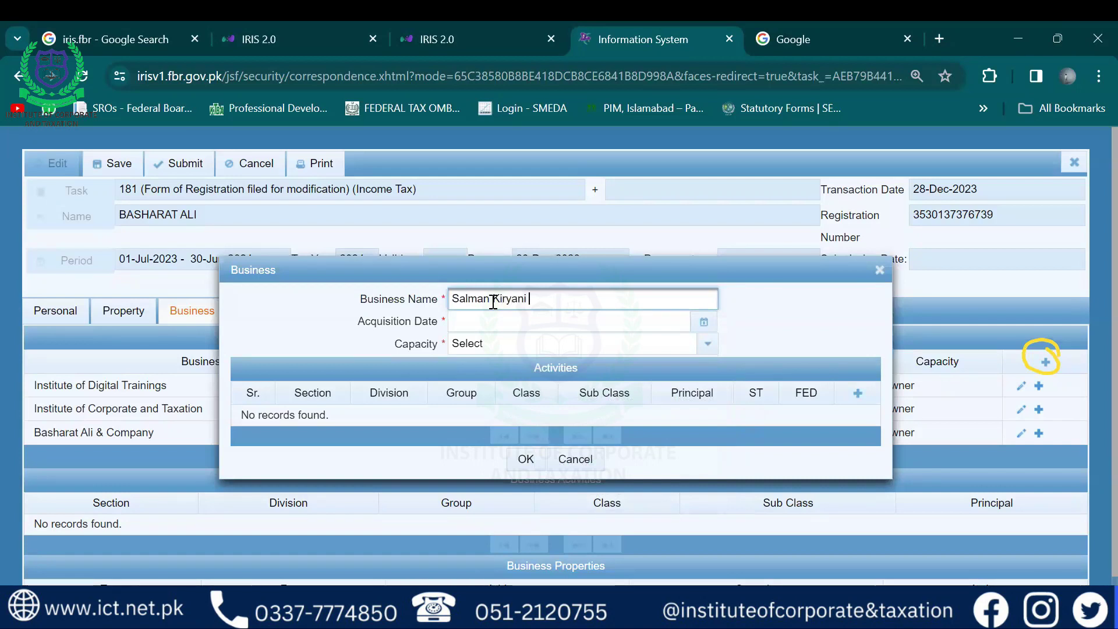
pyautogui.write(' a')
# Set the business acquisition date to 1 December 2023
pyautogui.click(551, 327)
pyautogui.click(550, 325)
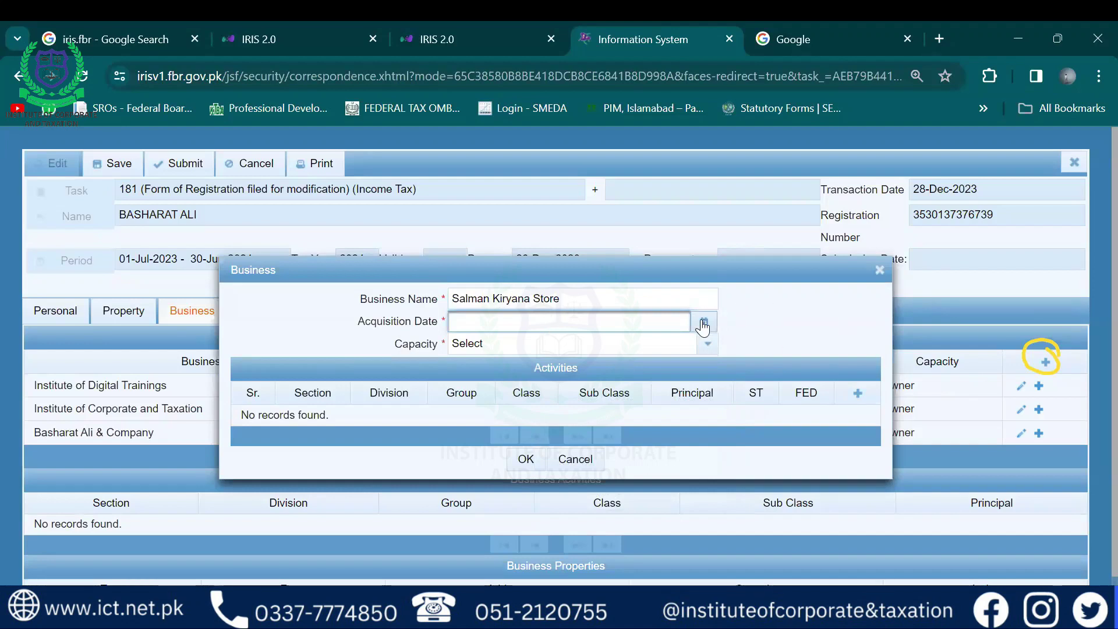
pyautogui.moveTo(359, 320); pyautogui.dragTo(395, 322)
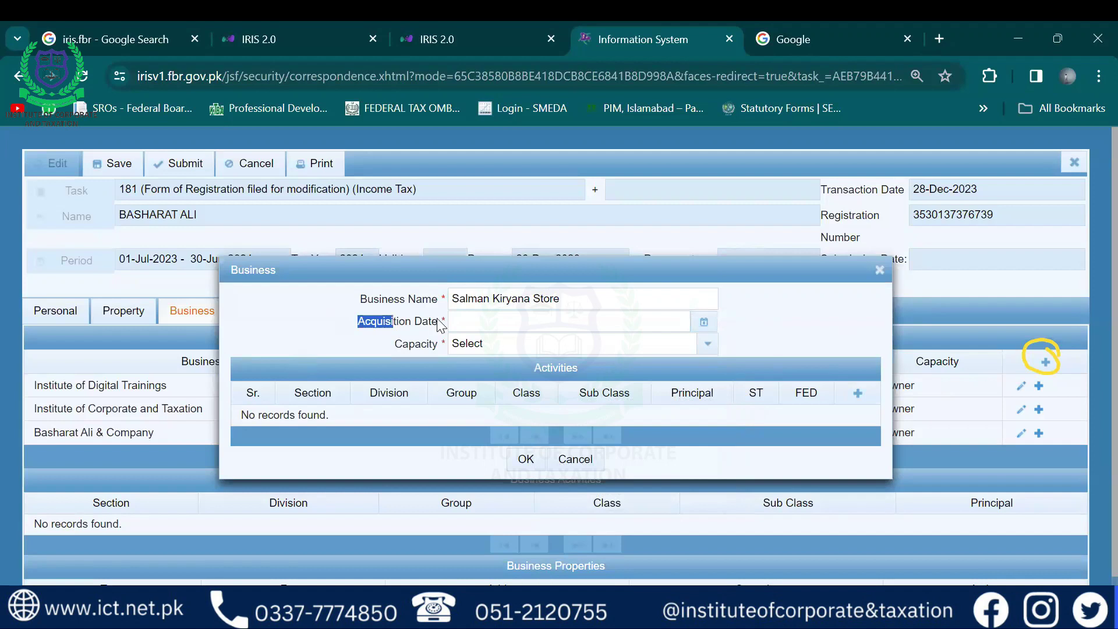
pyautogui.click(387, 324)
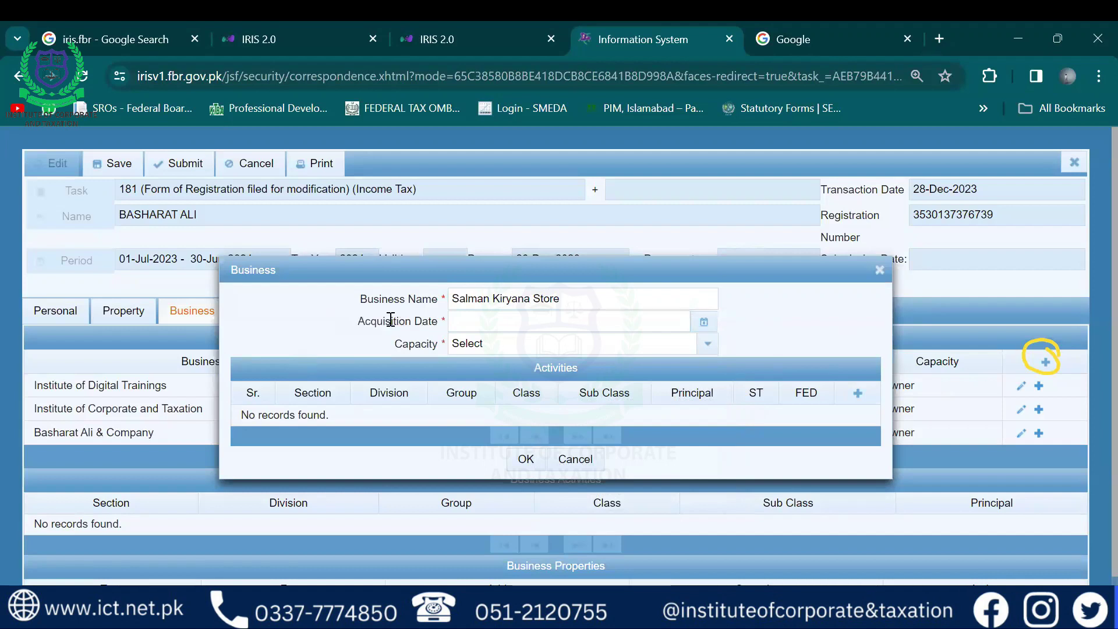
pyautogui.moveTo(360, 319); pyautogui.dragTo(426, 315)
pyautogui.click(705, 324)
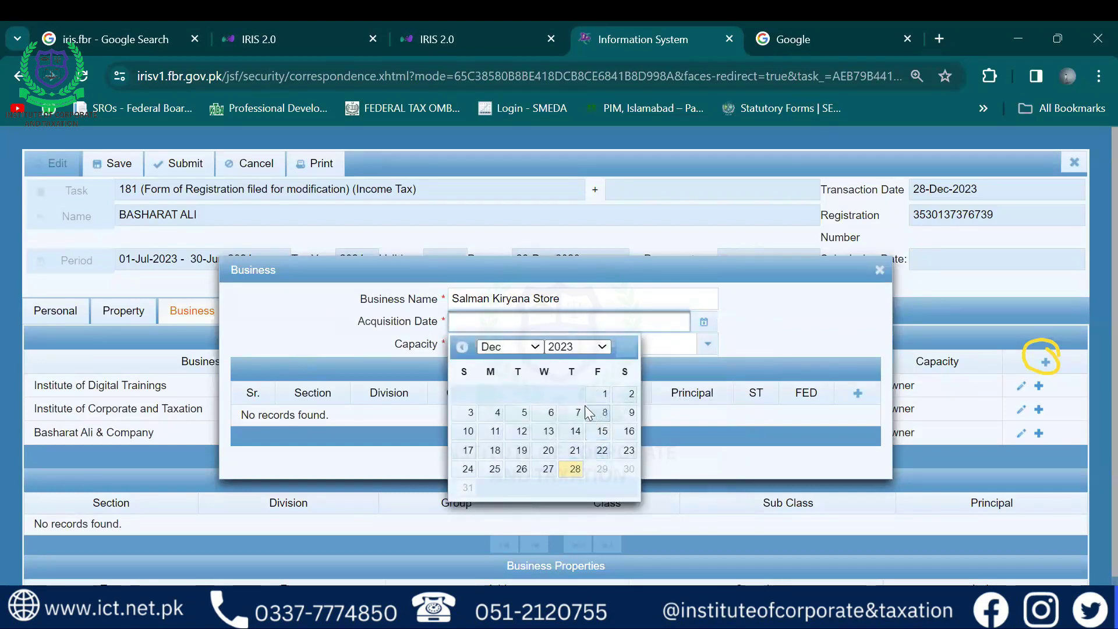
pyautogui.click(602, 398)
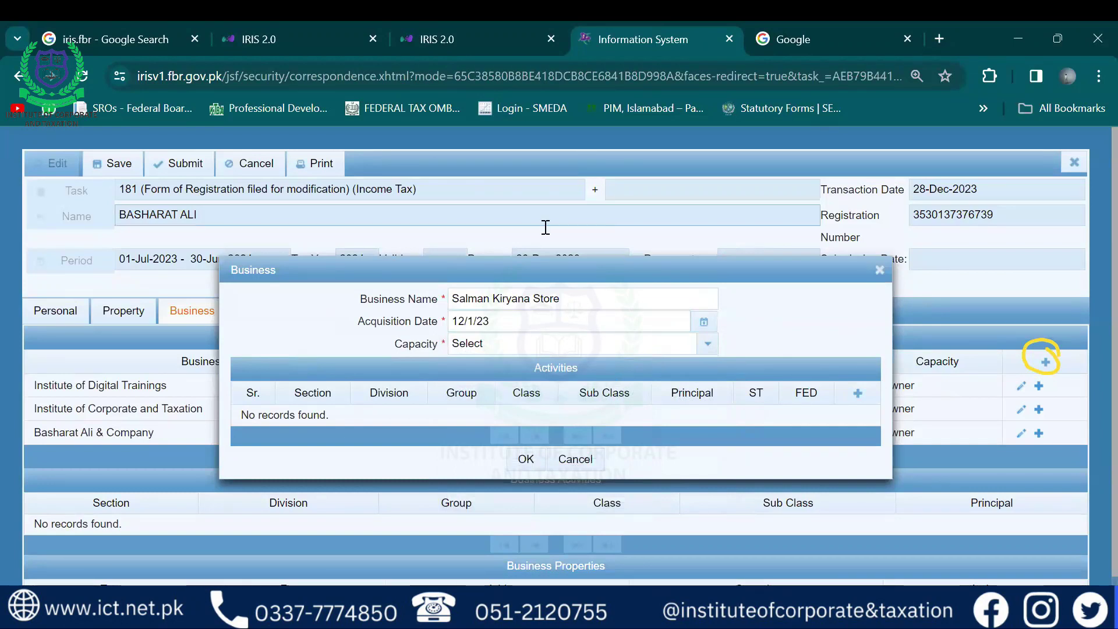
pyautogui.moveTo(499, 319); pyautogui.dragTo(434, 317)
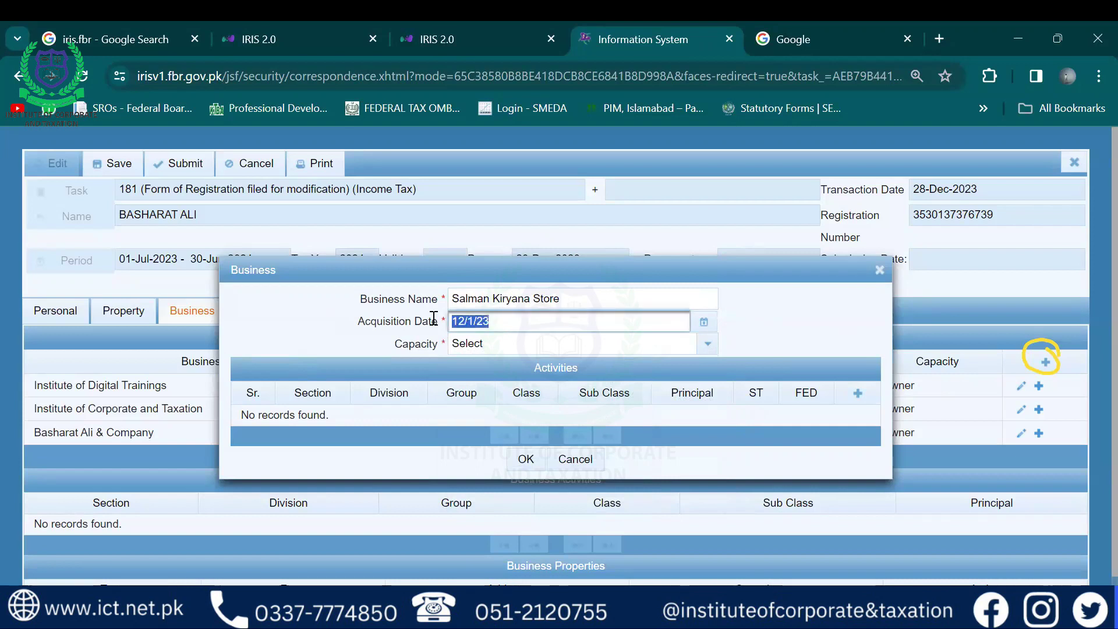
pyautogui.click(506, 323)
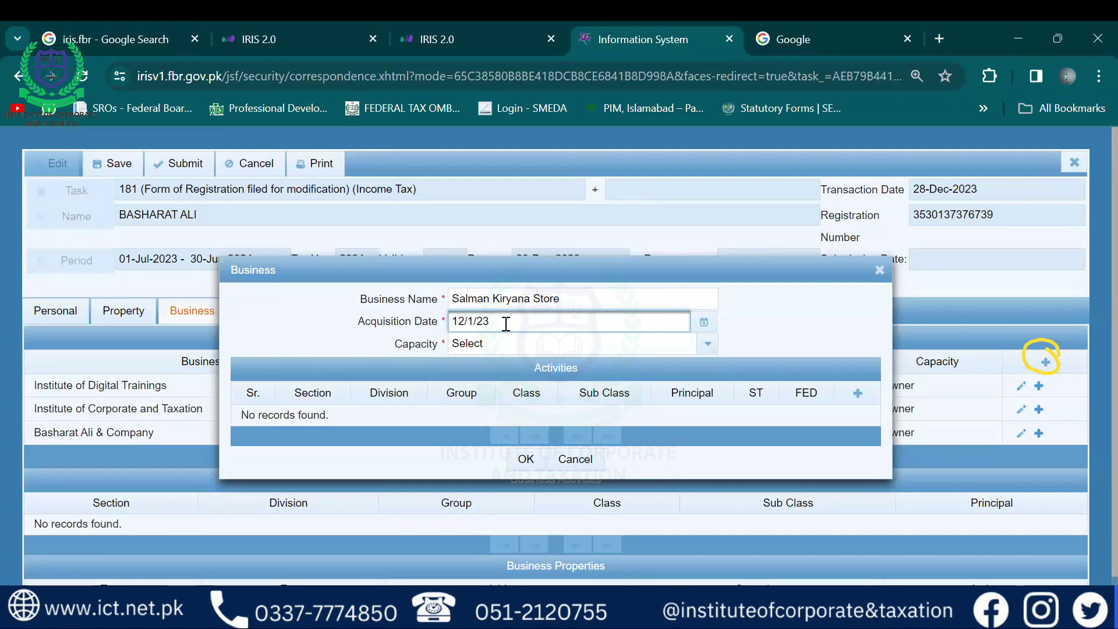
# Set the business capacity to Owner and start adding a business activity
pyautogui.click(489, 349)
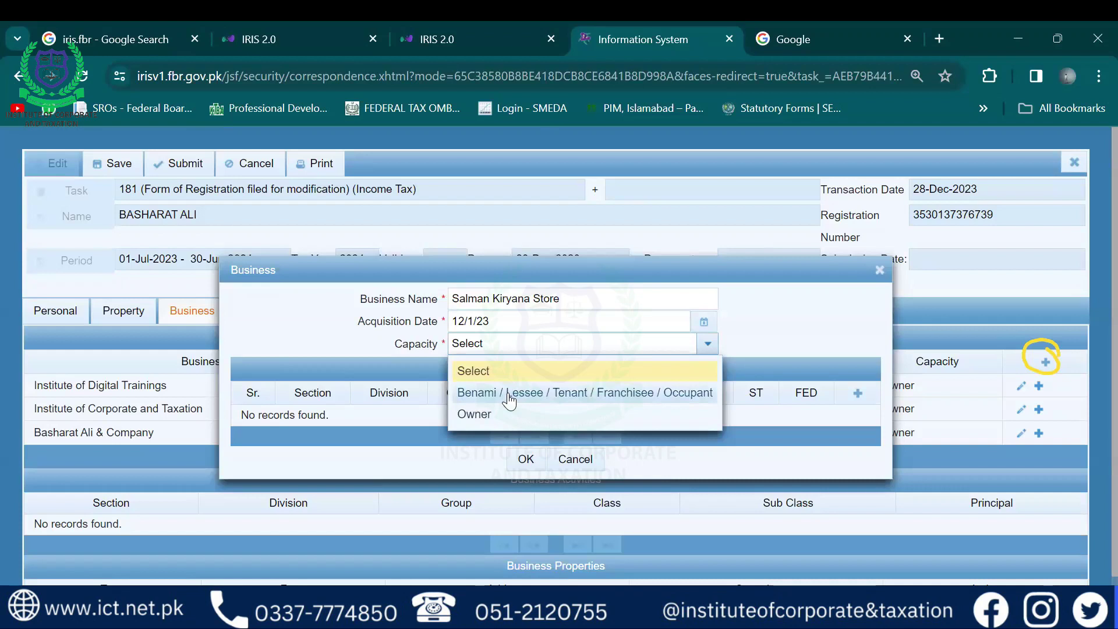
pyautogui.click(473, 417)
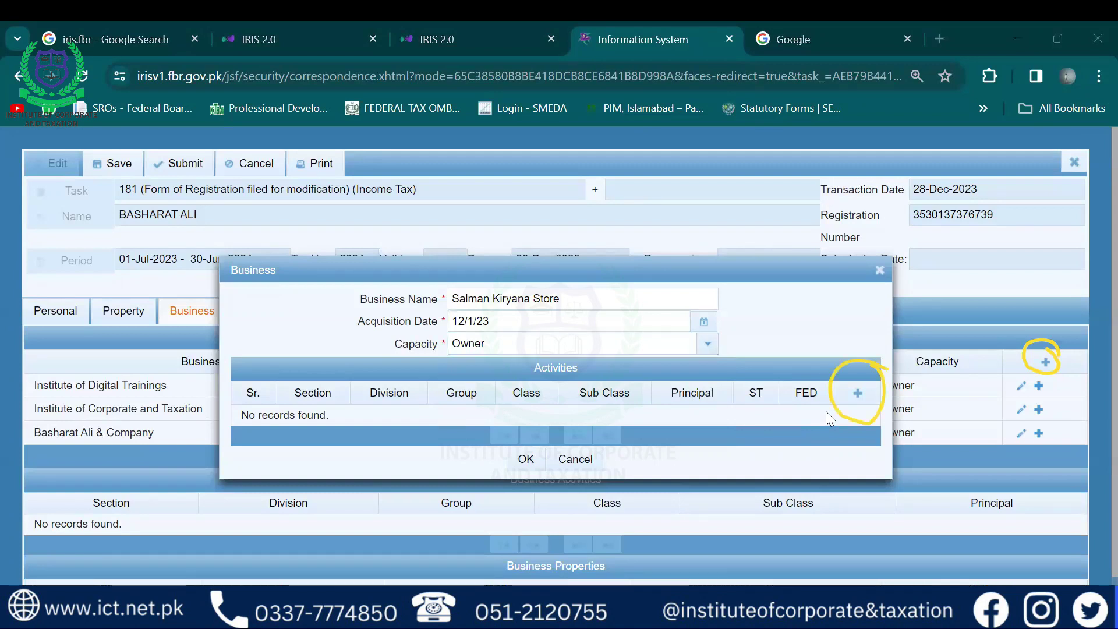
pyautogui.click(858, 393)
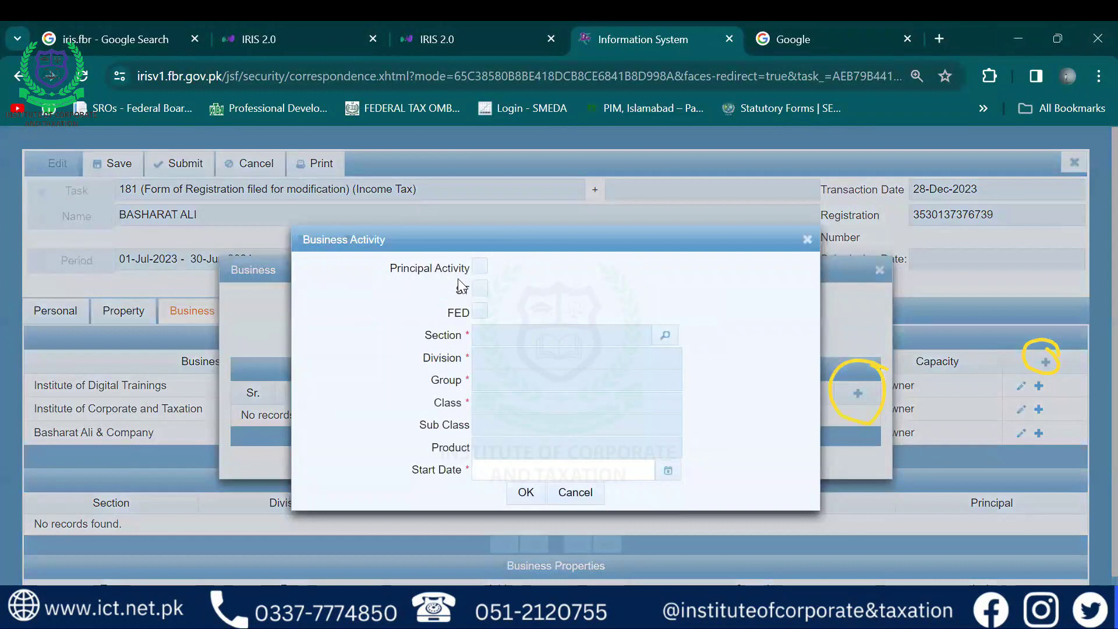
# Mark the activity as Principal and ST-registered, leaving FED unticked, then look up its section
pyautogui.click(480, 268)
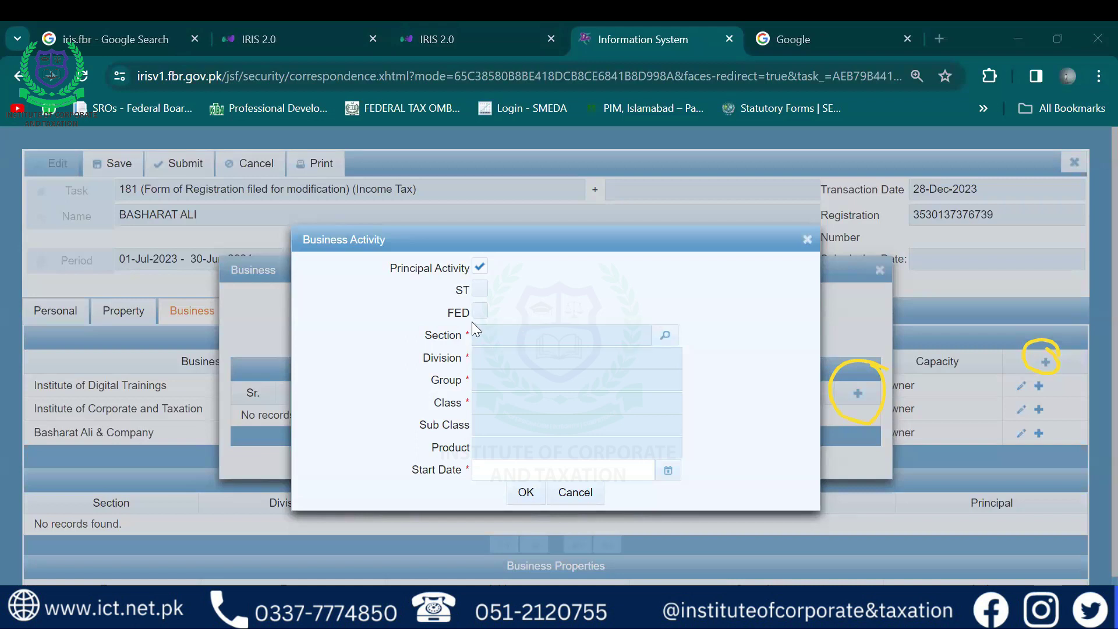
pyautogui.click(480, 290)
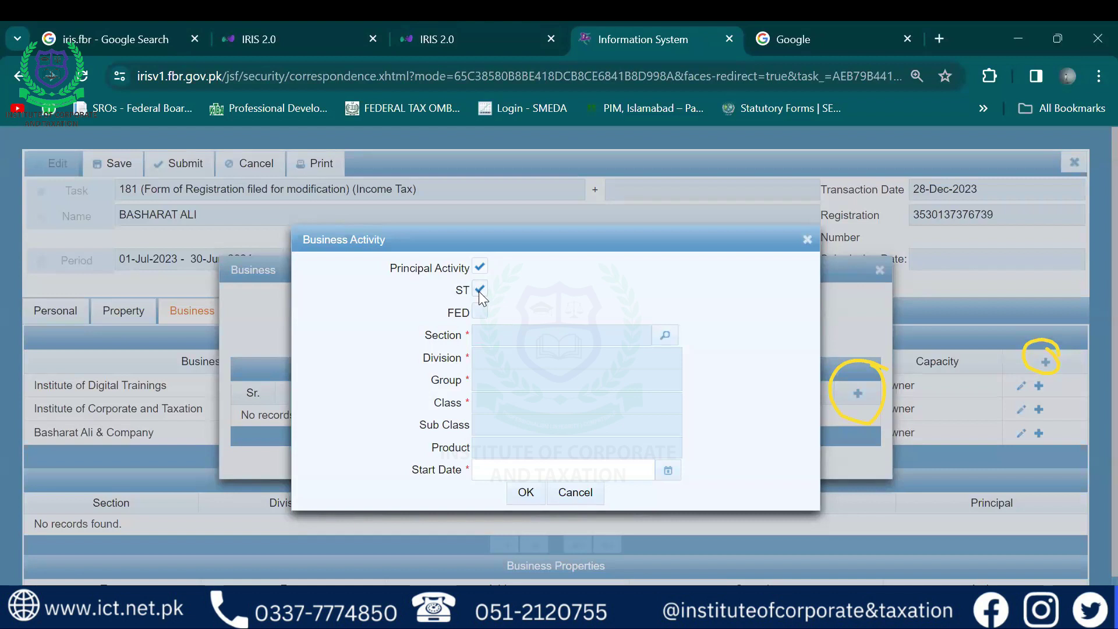
pyautogui.click(480, 313)
pyautogui.click(479, 313)
pyautogui.click(666, 336)
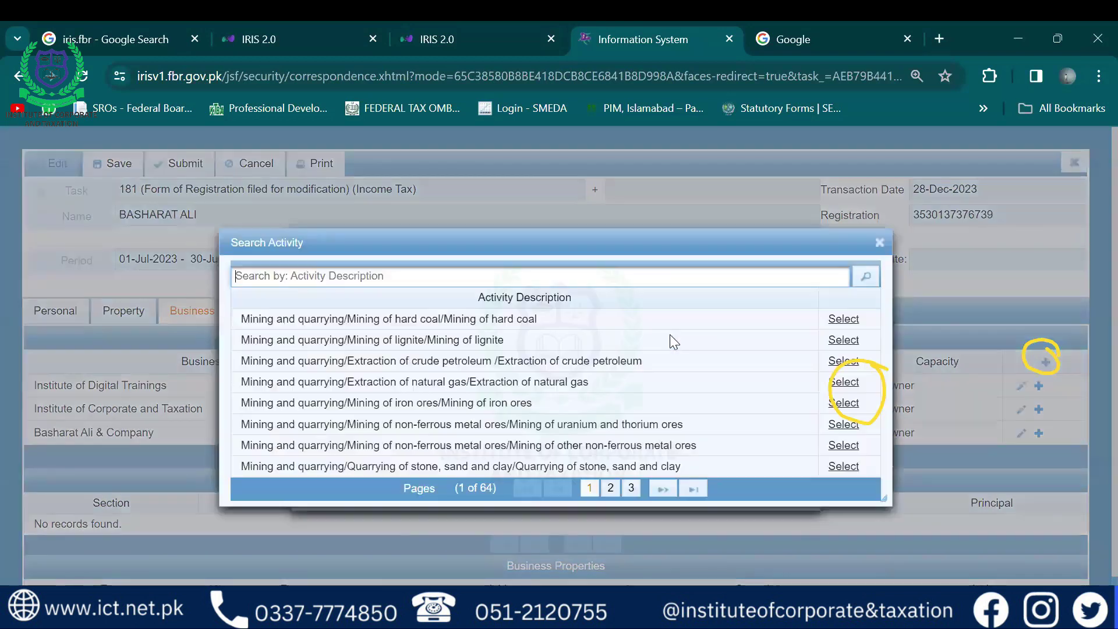
# Browse the Search Activity list and enlarge its window
pyautogui.click(600, 283)
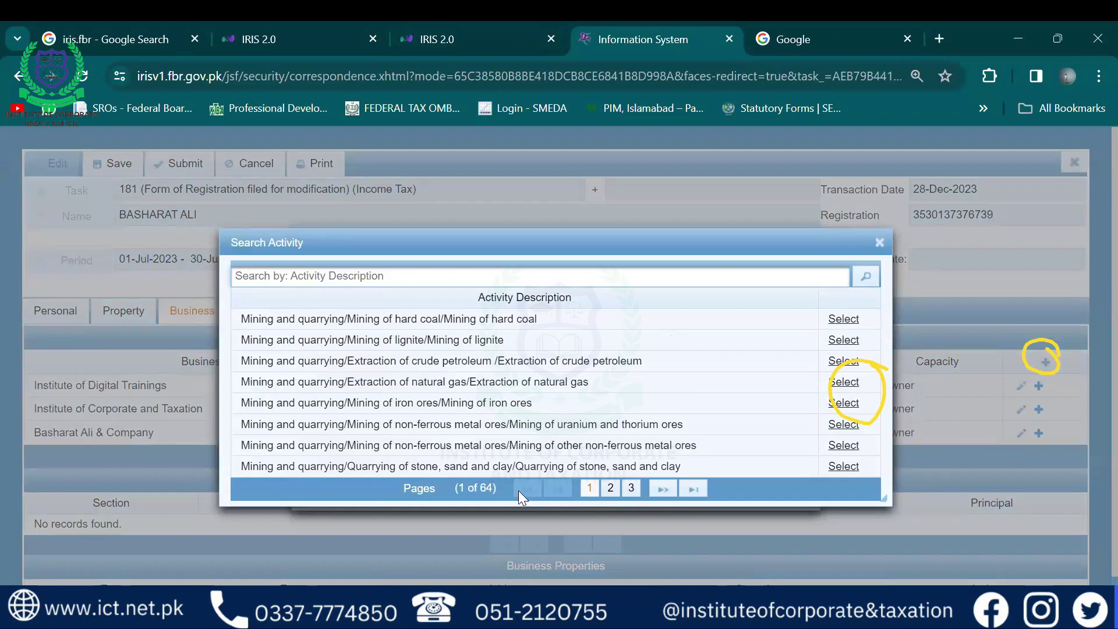
pyautogui.moveTo(468, 488); pyautogui.dragTo(498, 487)
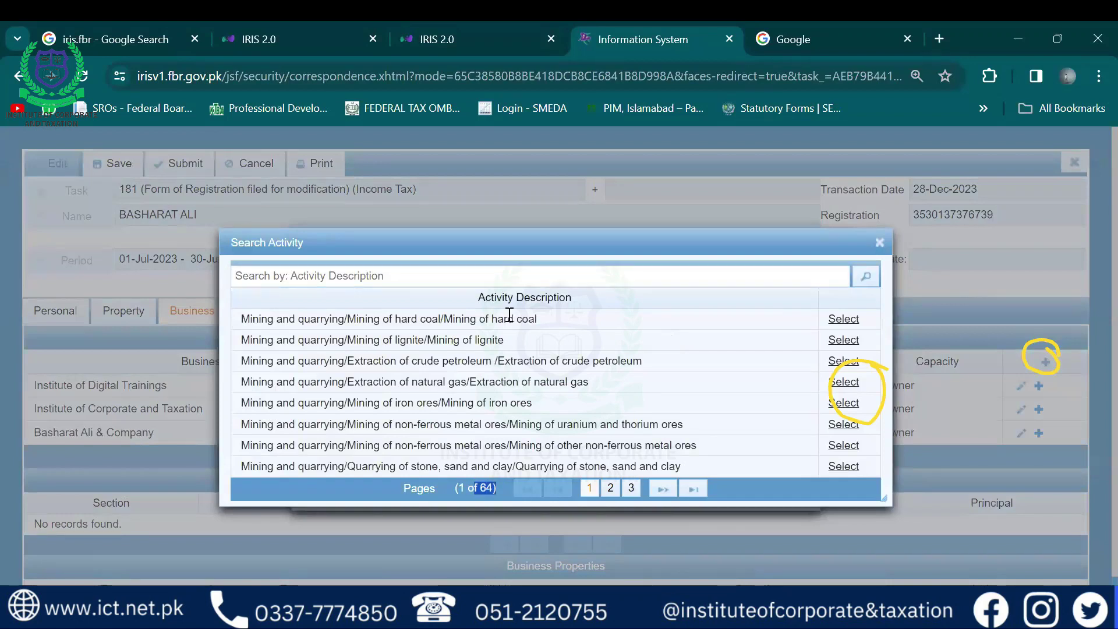
pyautogui.moveTo(507, 315); pyautogui.dragTo(364, 361)
pyautogui.click(438, 381)
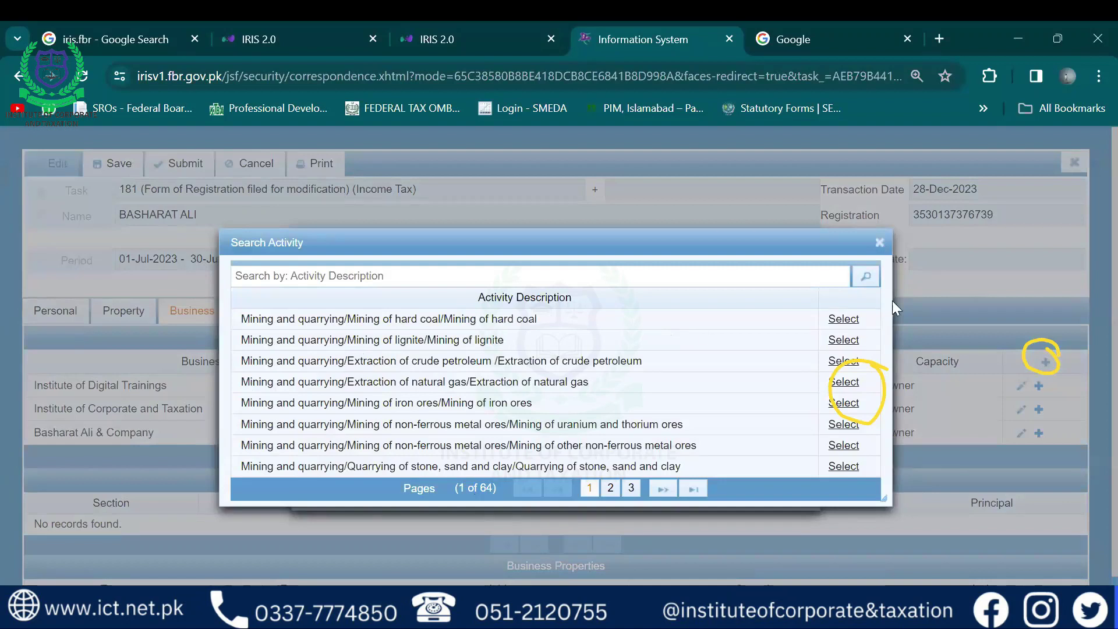
pyautogui.moveTo(884, 497); pyautogui.dragTo(946, 519)
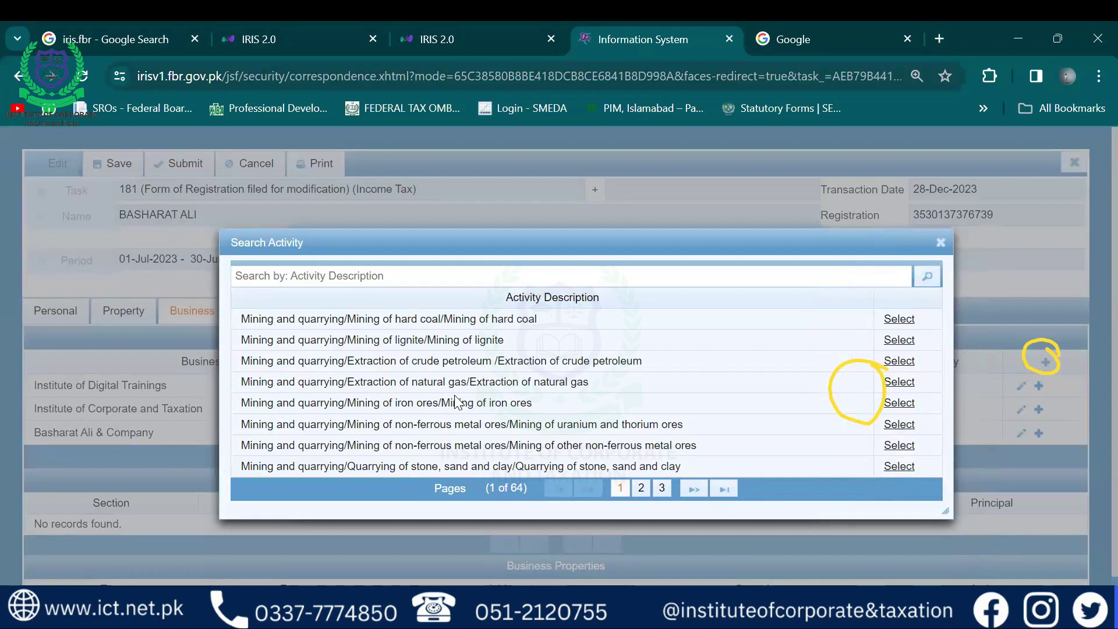
# Try activity searches for 'milk', 'trading' and education
pyautogui.click(399, 278)
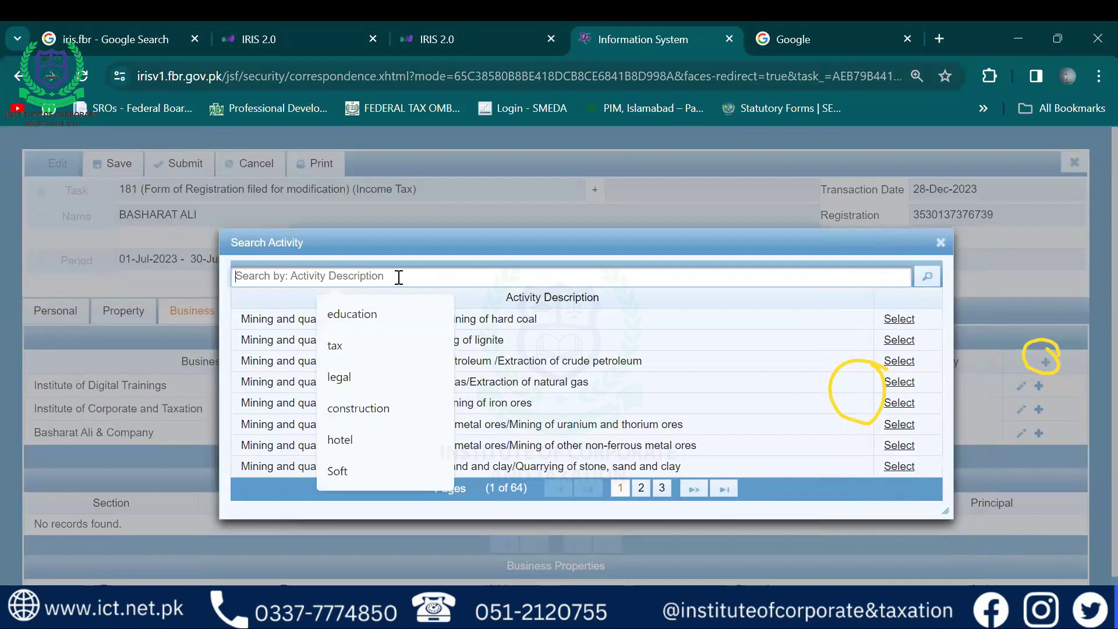
pyautogui.press('Escape')
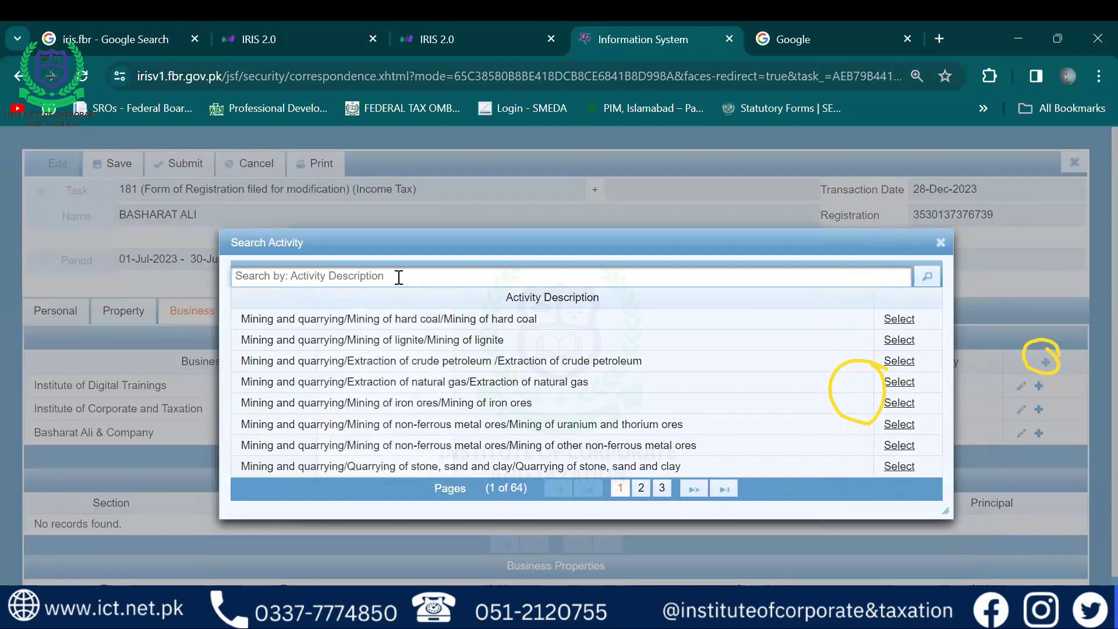
pyautogui.write('milk')
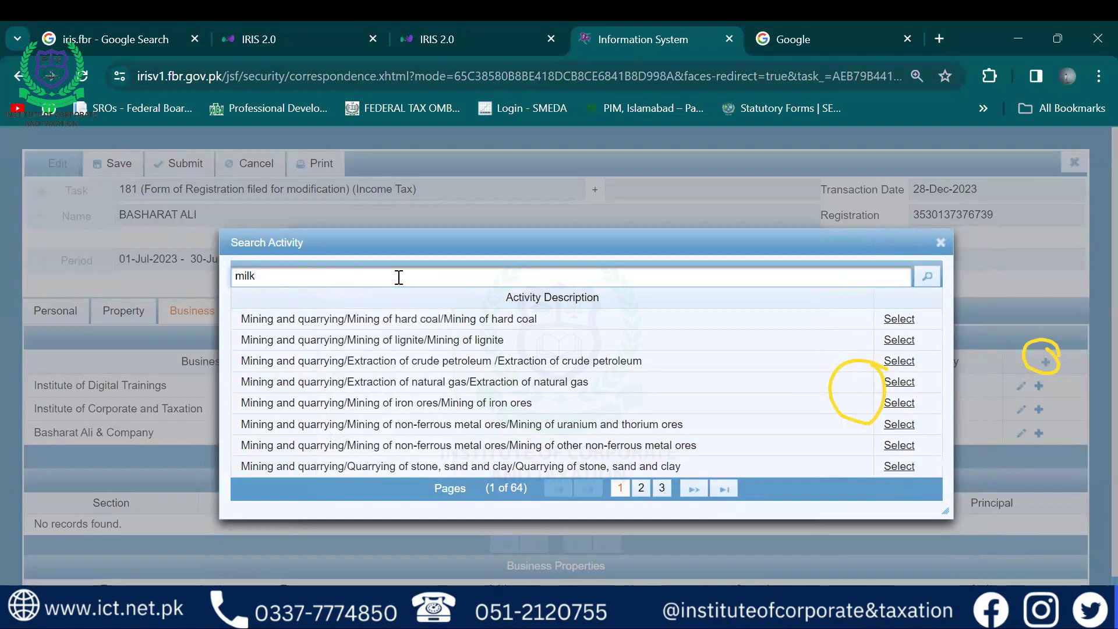
pyautogui.press('Return')
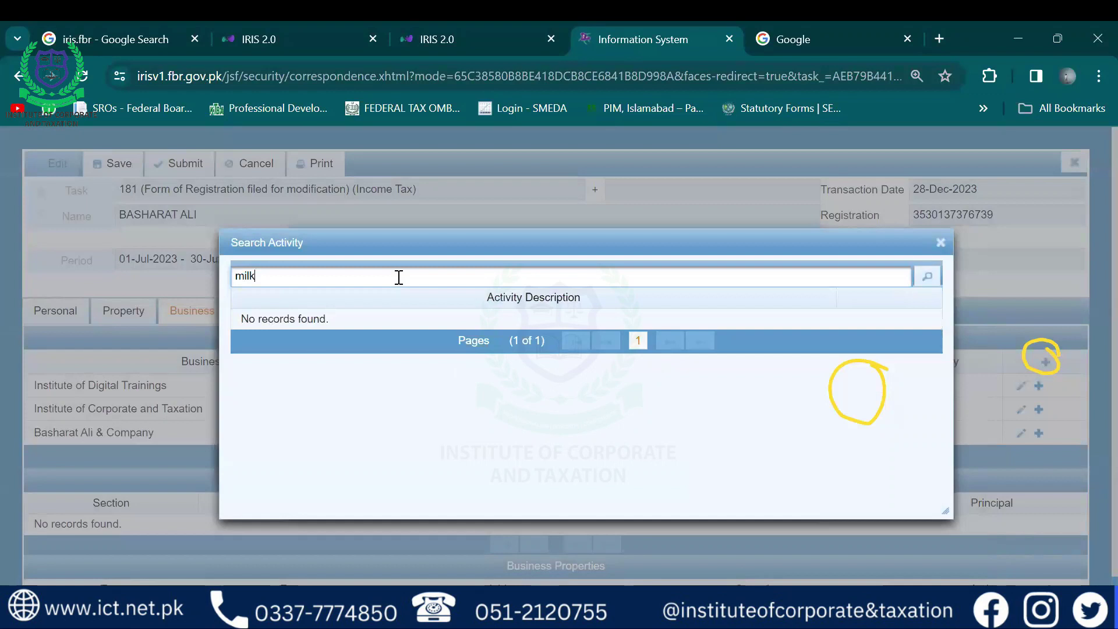
pyautogui.press('BackSpace')
pyautogui.press('BackSpace')
pyautogui.press('BackSpace')
pyautogui.press('BackSpace')
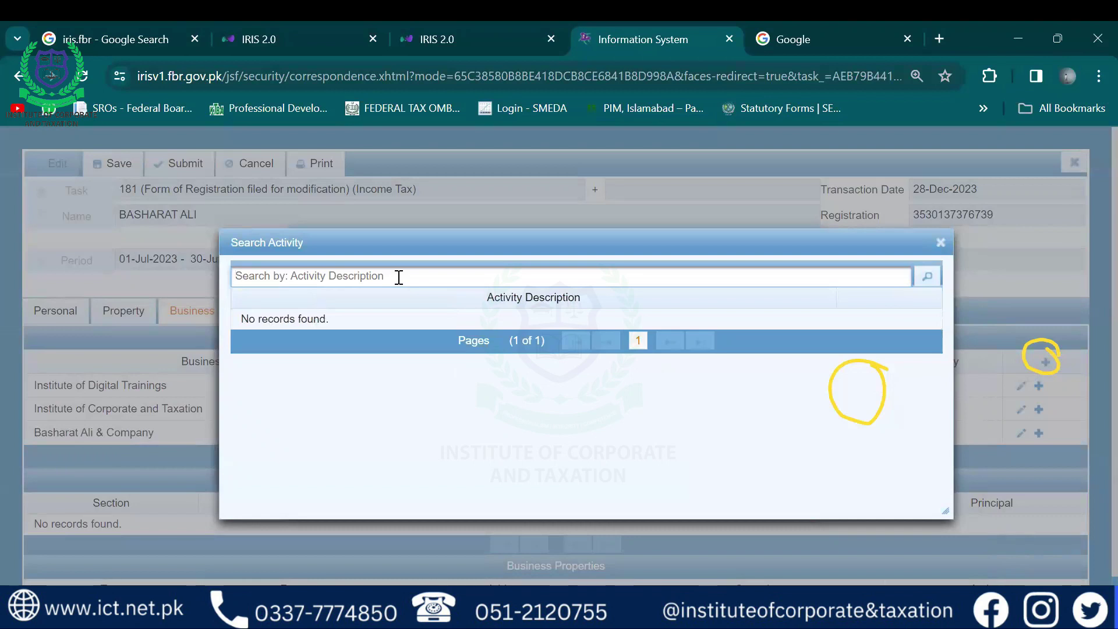
pyautogui.write('trading')
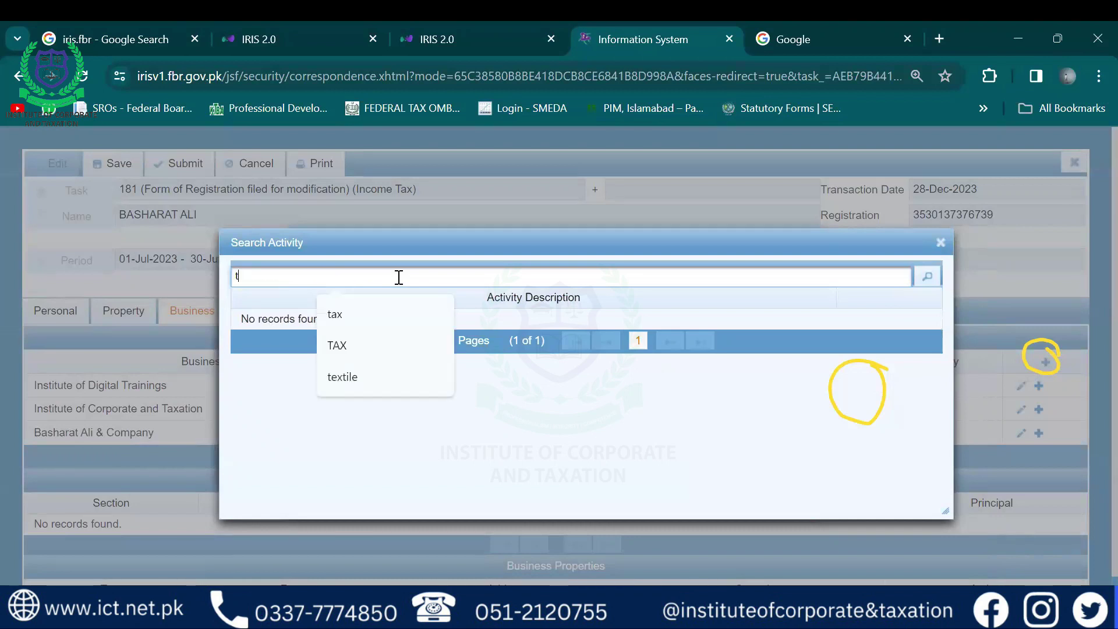
pyautogui.press('BackSpace')
pyautogui.press('BackSpace')
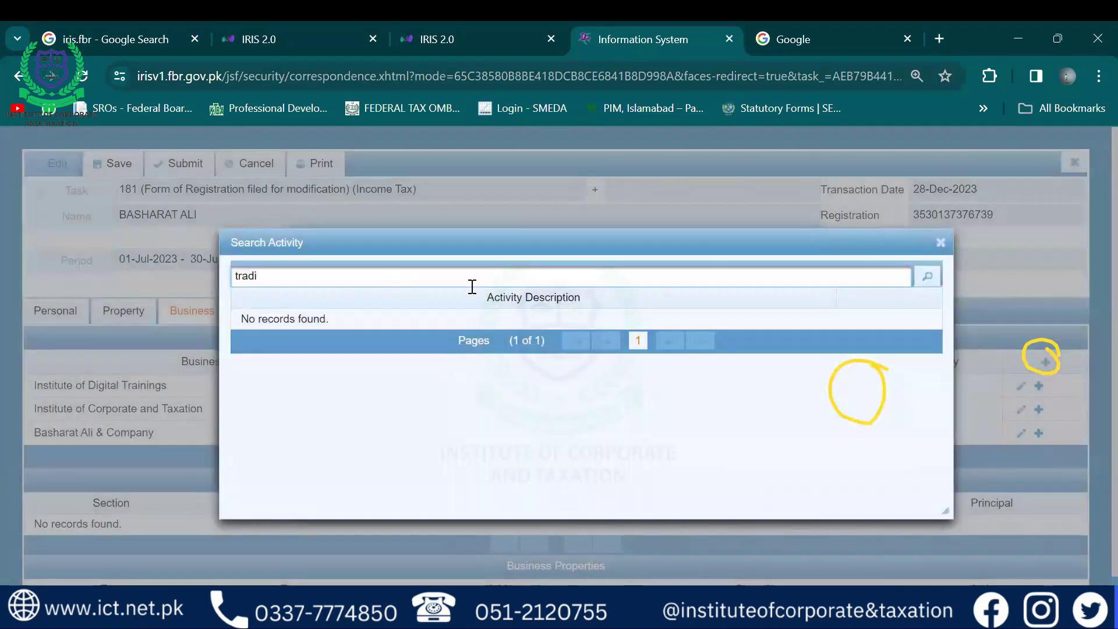
pyautogui.click(926, 277)
pyautogui.click(704, 275)
pyautogui.press('BackSpace')
pyautogui.press('BackSpace')
pyautogui.press('BackSpace')
pyautogui.press('BackSpace')
pyautogui.press('BackSpace')
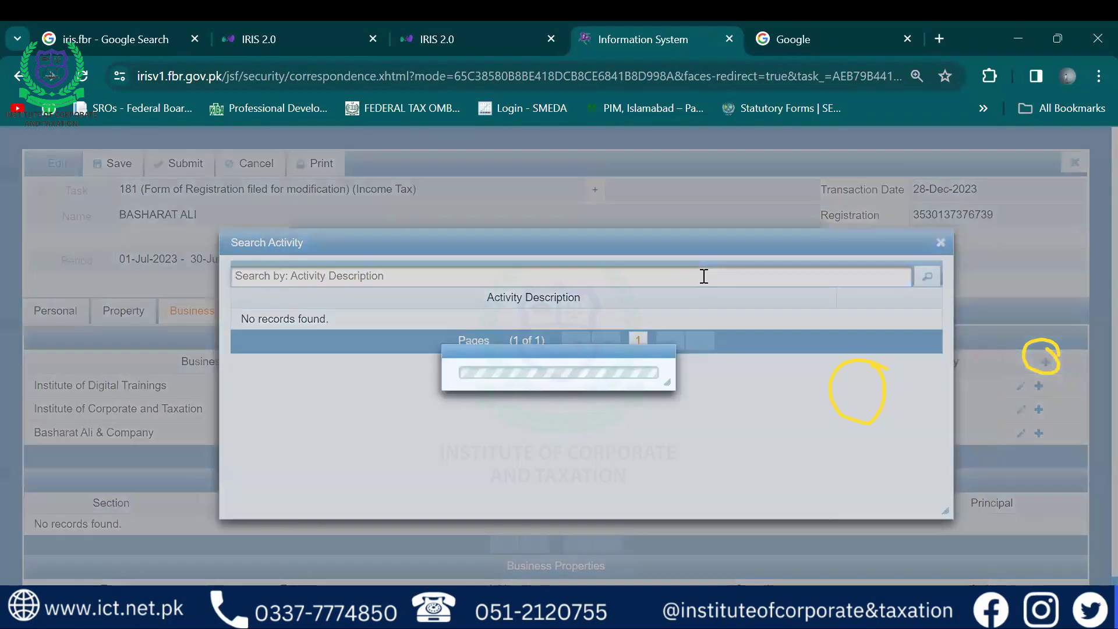
pyautogui.click(704, 276)
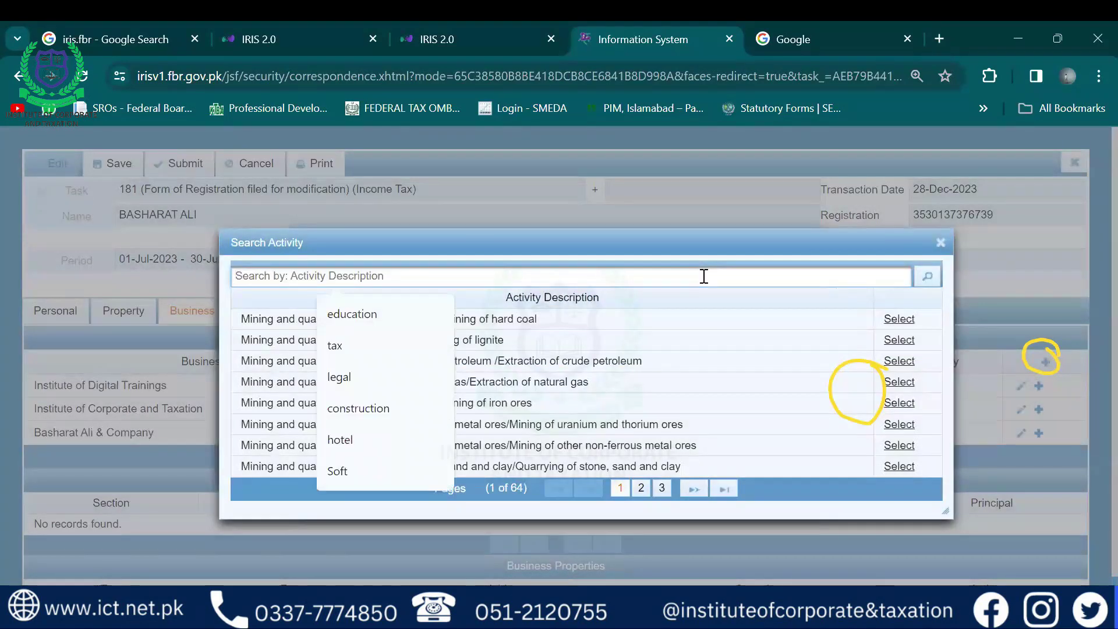
pyautogui.press('Escape')
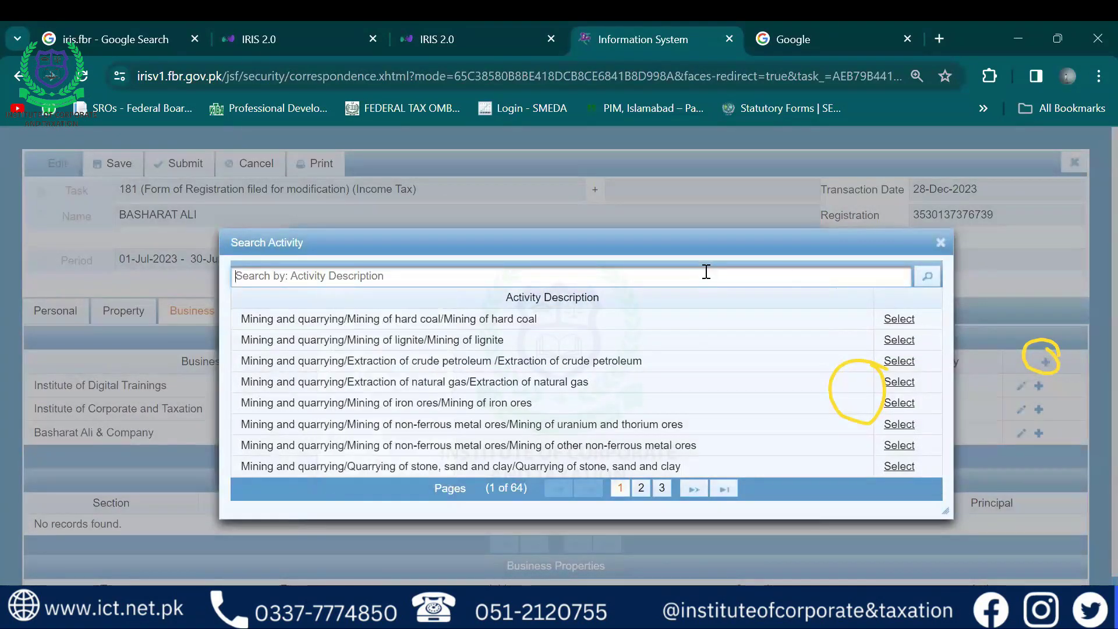
pyautogui.moveTo(687, 238)
pyautogui.mouseDown()
pyautogui.moveTo(684, 139)
pyautogui.moveTo(683, 224)
pyautogui.mouseUp()
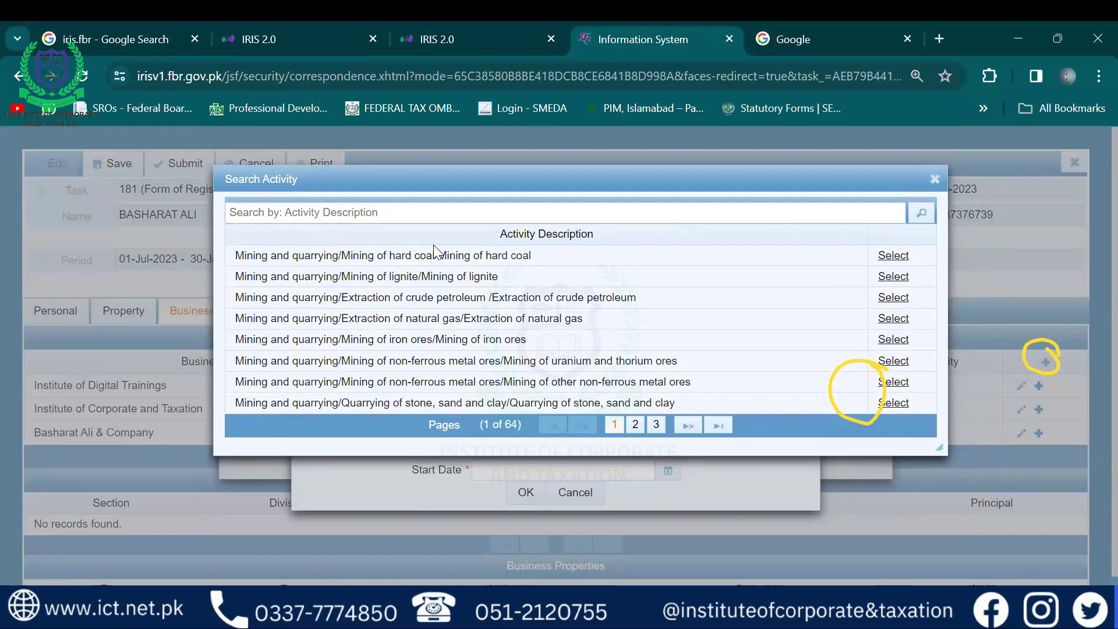
pyautogui.press('Down')
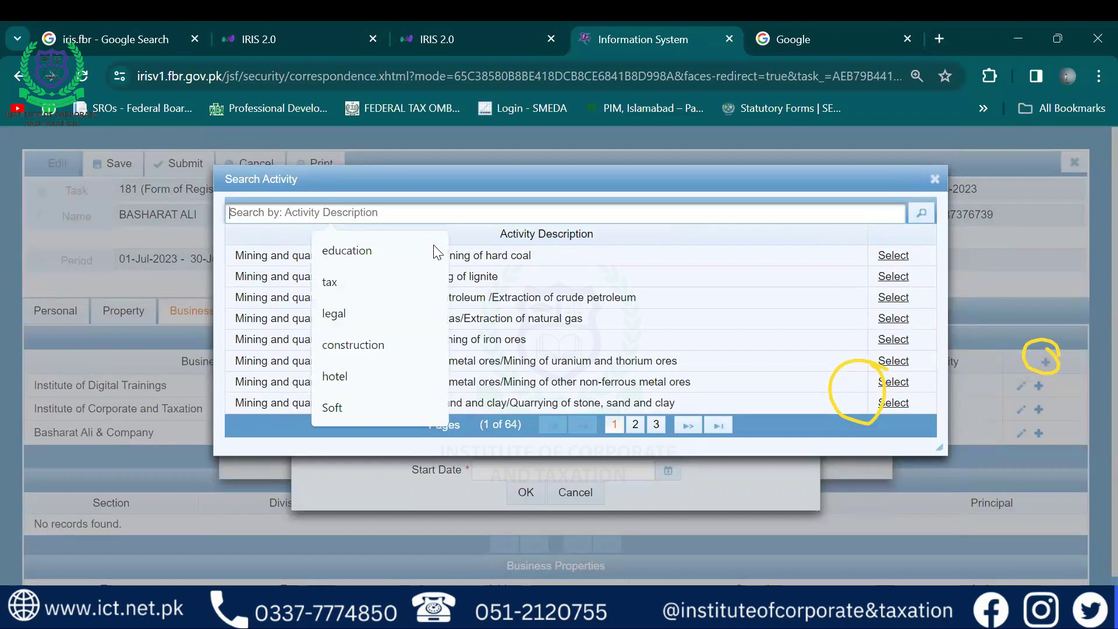
pyautogui.write('e')
pyautogui.click(433, 245)
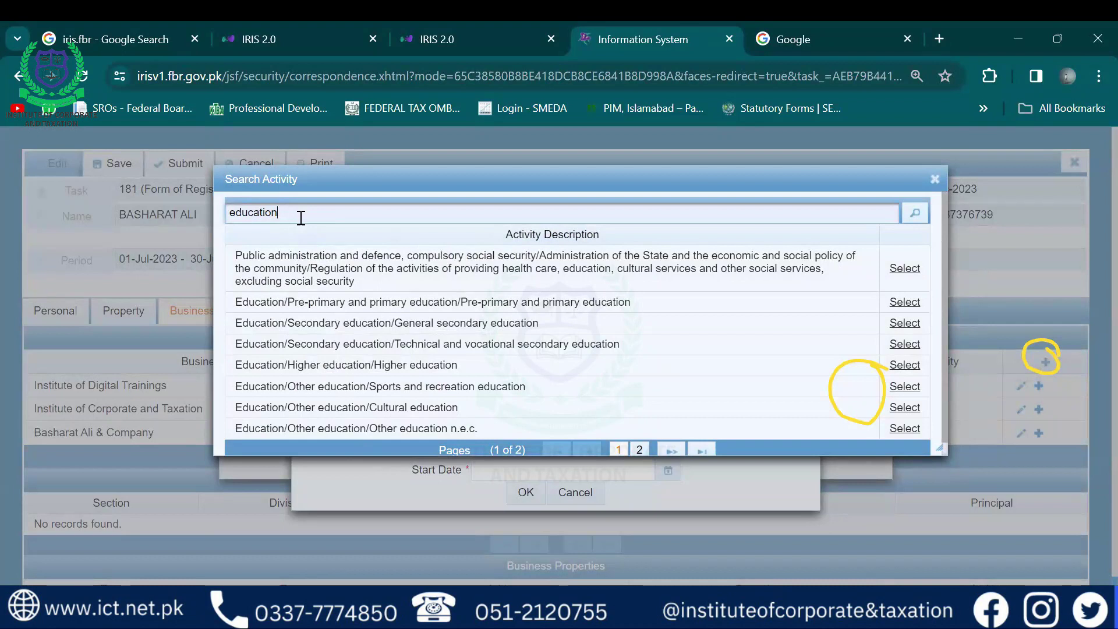
# Search 'tax', then 'legal', and select the Legal activities entry
pyautogui.hotkey('ctrl', 'a')
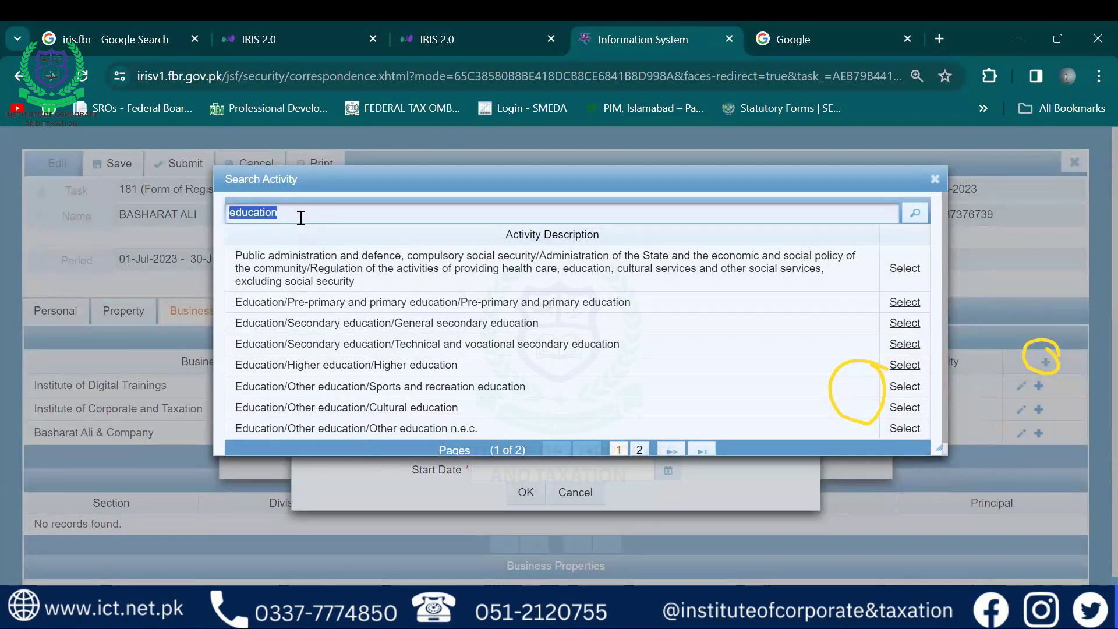
pyautogui.press('BackSpace')
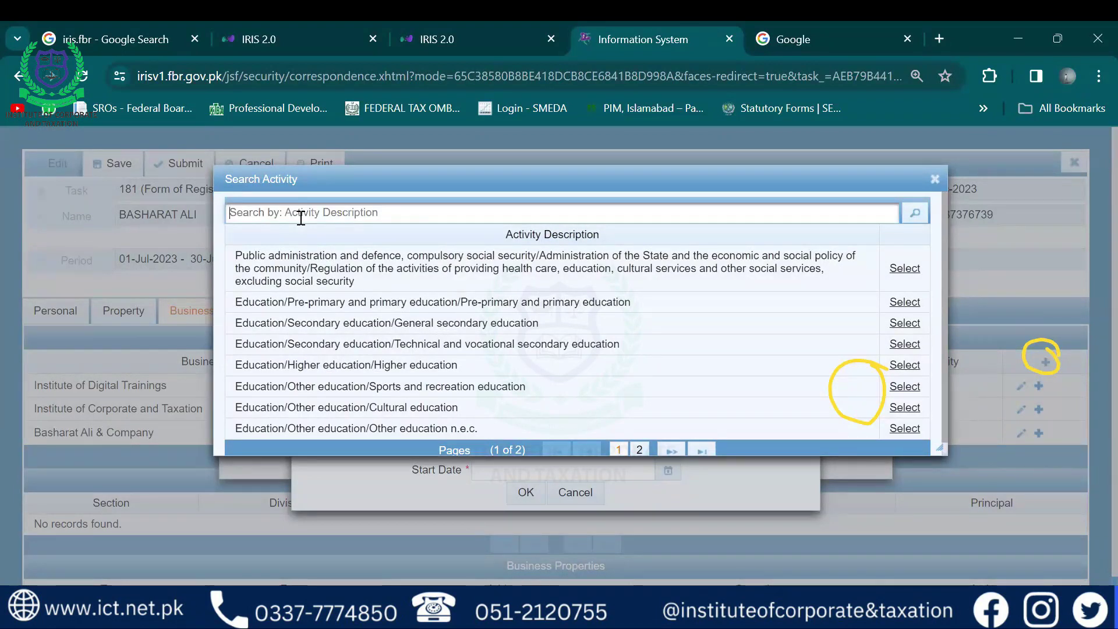
pyautogui.write('tax')
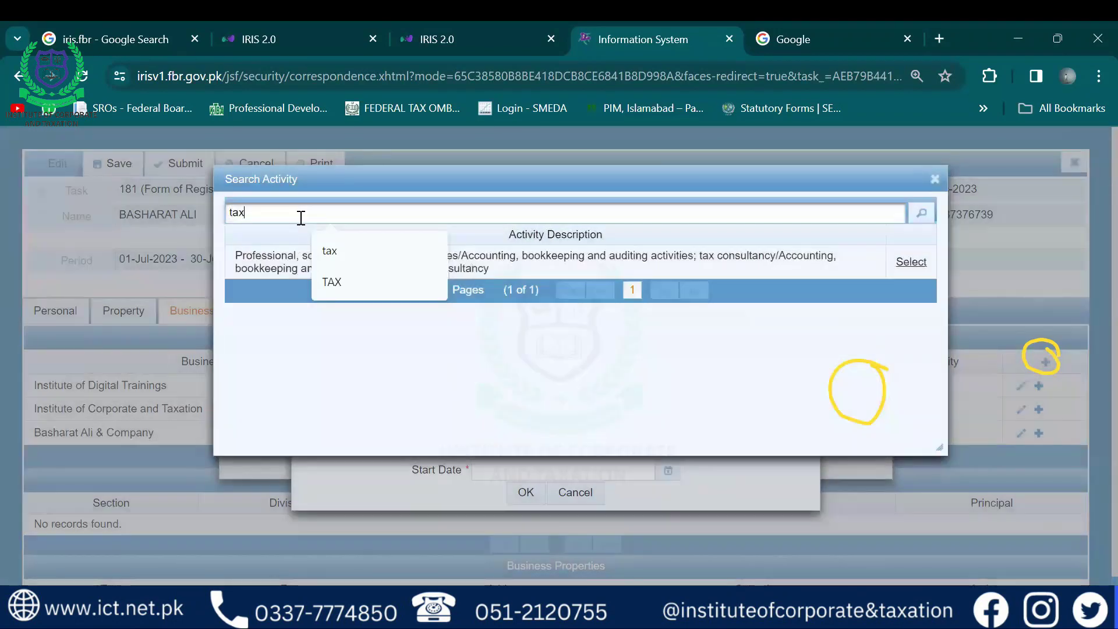
pyautogui.click(344, 252)
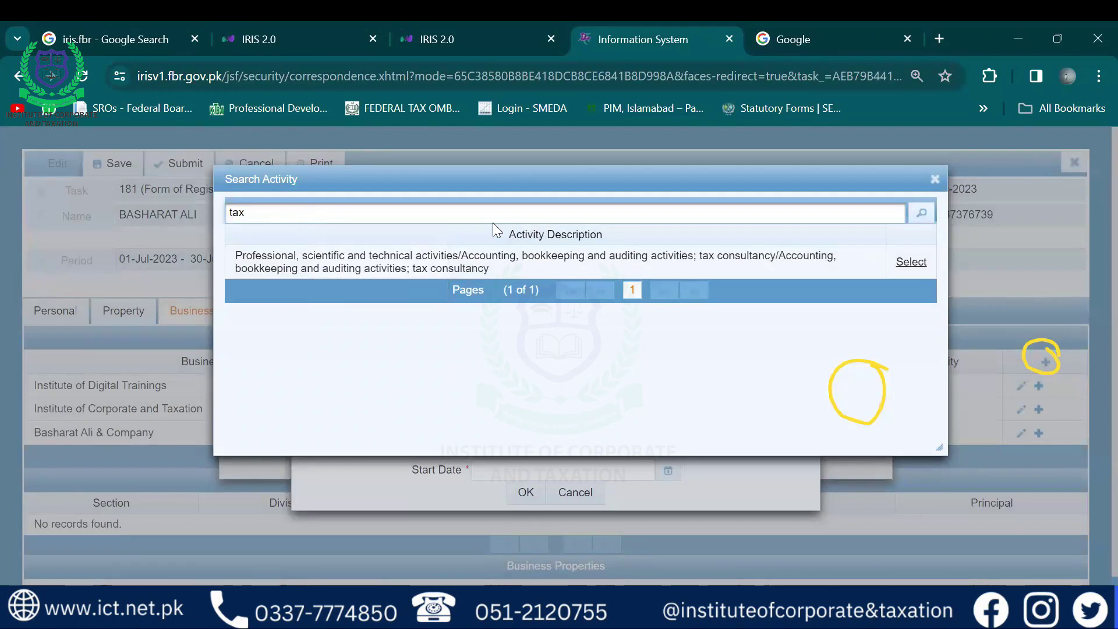
pyautogui.hotkey('ctrl', 'a')
pyautogui.press('BackSpace')
pyautogui.write('legal')
pyautogui.press('Return')
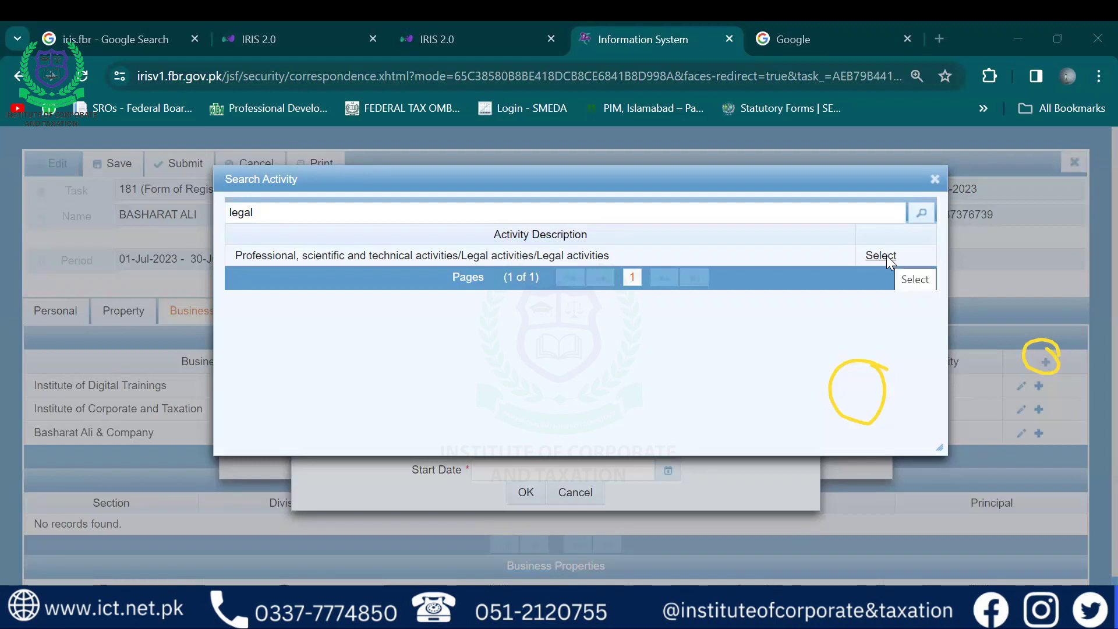
pyautogui.click(885, 256)
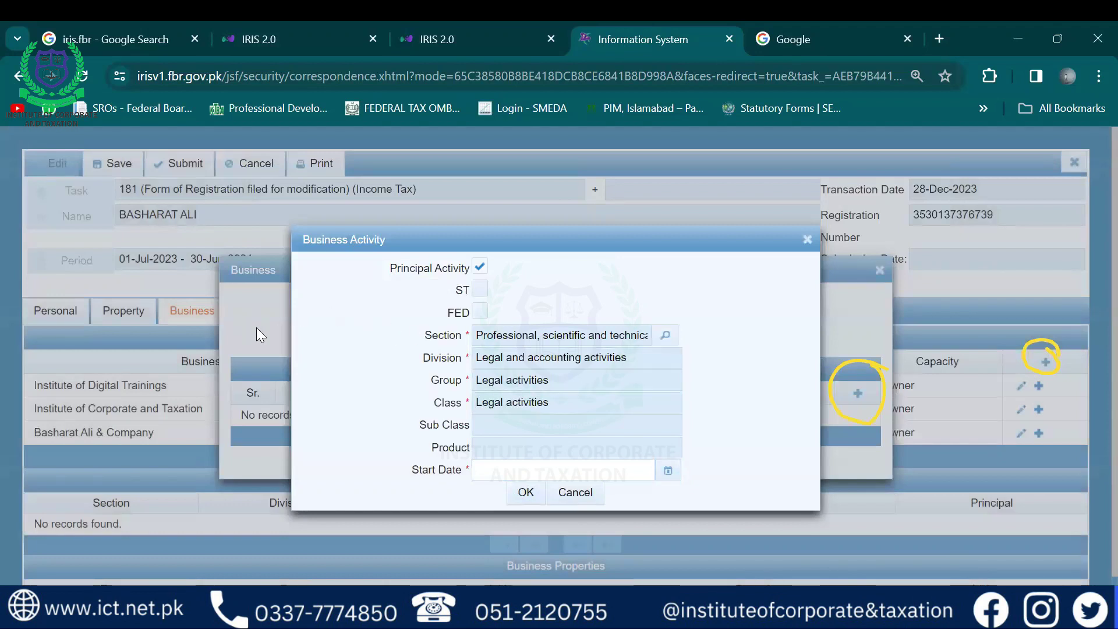
# Set the activity start date to 1 December 2023 and confirm the activity
pyautogui.click(668, 470)
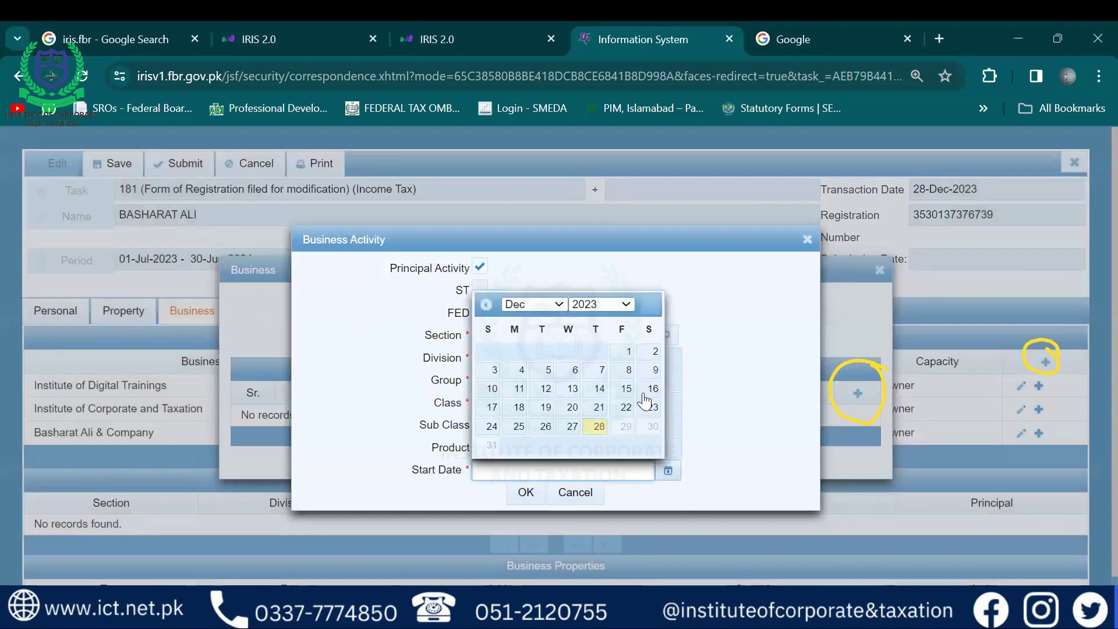
pyautogui.click(629, 351)
pyautogui.click(526, 494)
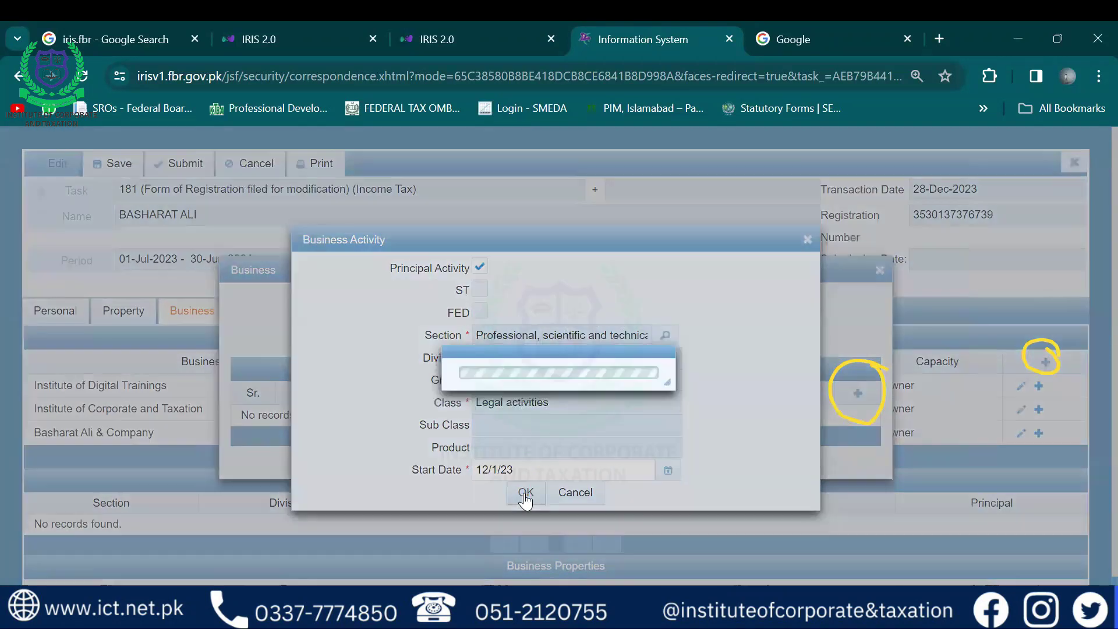
# Rename the business to the Quran academy name, save it, and view its activities
pyautogui.moveTo(584, 302); pyautogui.dragTo(391, 294)
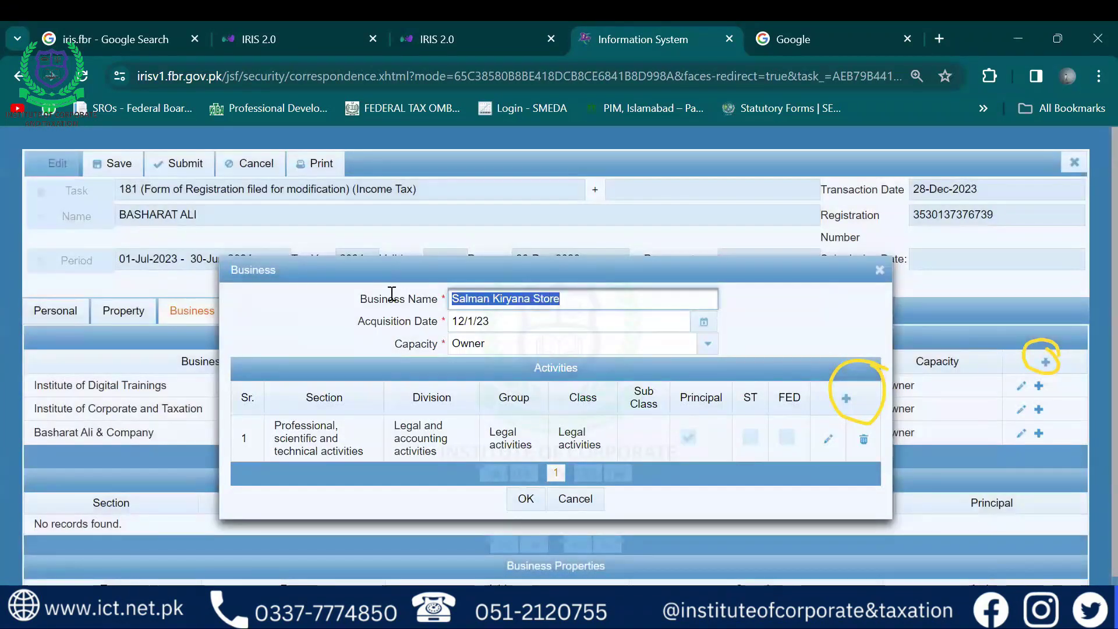
pyautogui.press('BackSpace')
pyautogui.write('Salma')
pyautogui.press('BackSpace')
pyautogui.press('BackSpace')
pyautogui.write('n Qu')
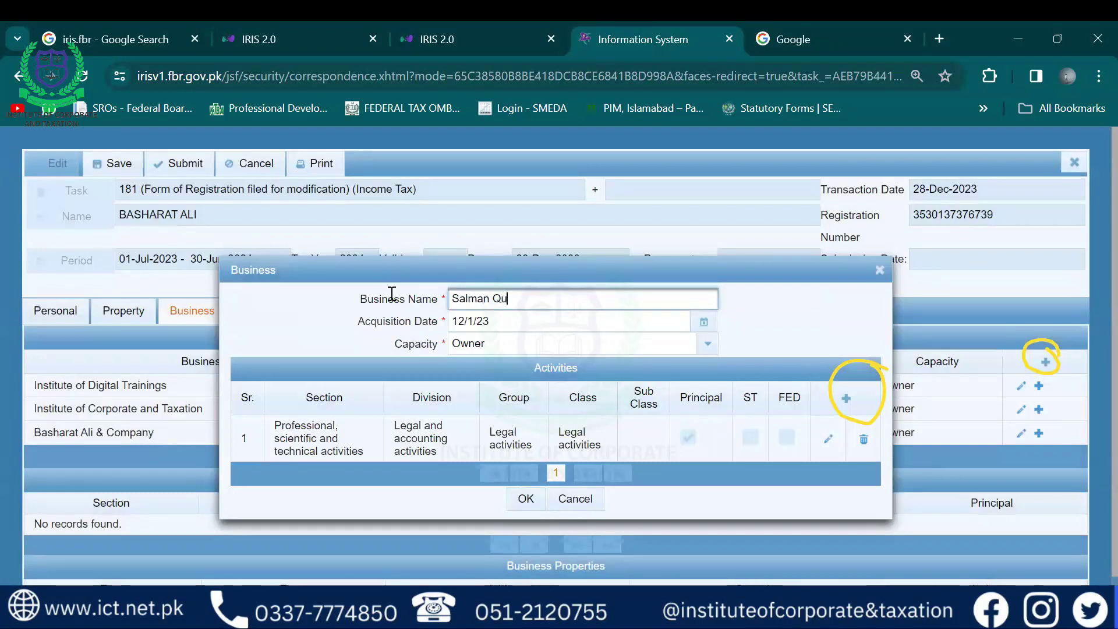
pyautogui.write('ran Acadmy')
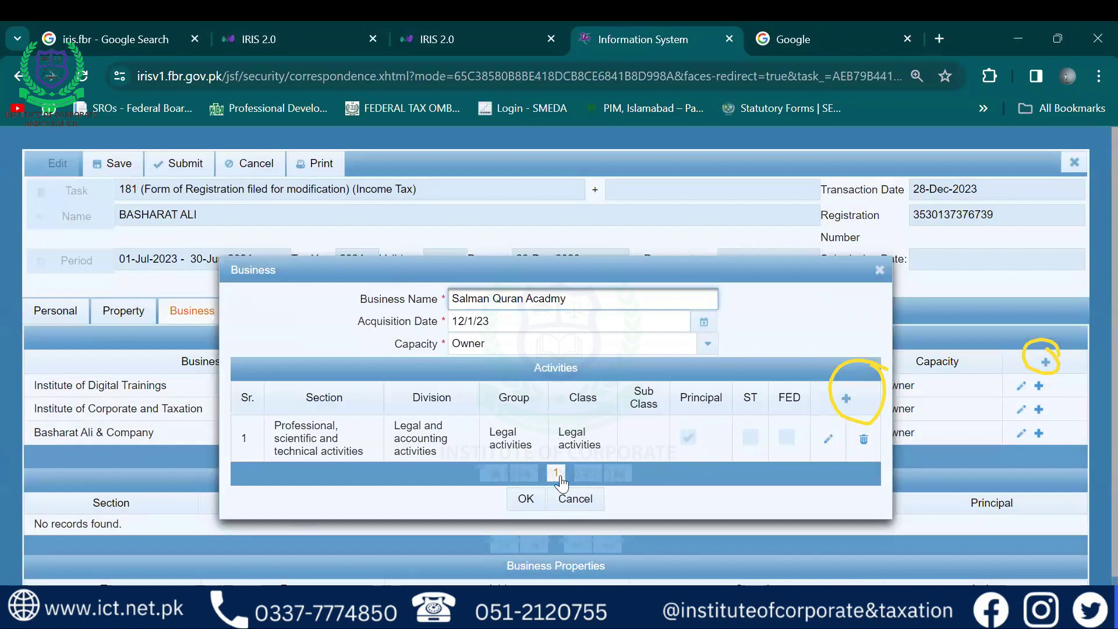
pyautogui.click(526, 499)
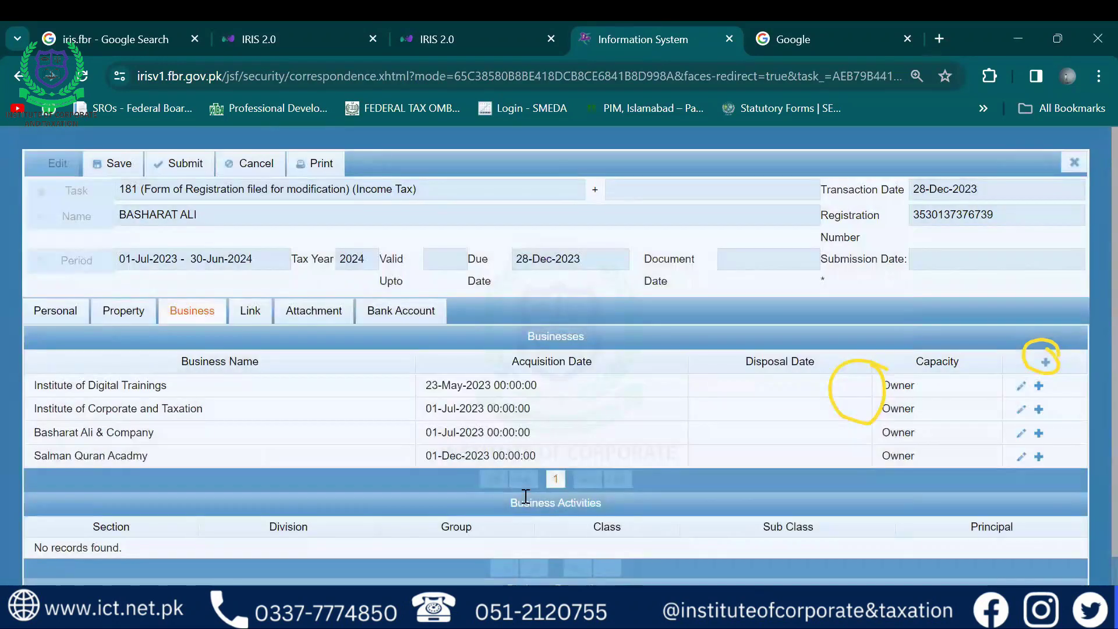
pyautogui.click(111, 456)
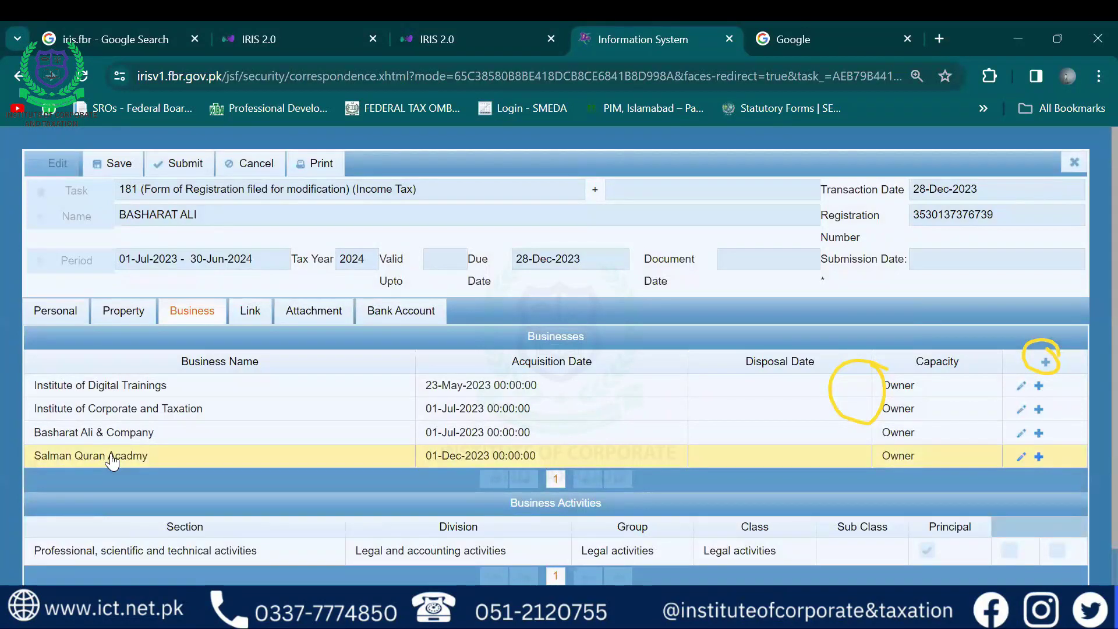
pyautogui.scroll(-1, 111, 461)
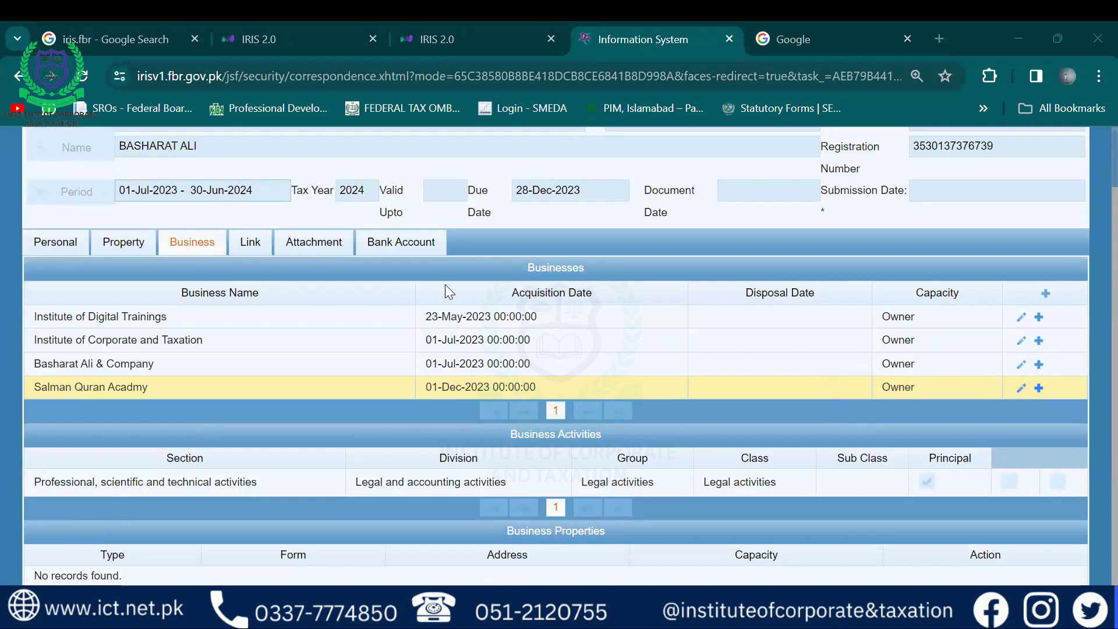
pyautogui.scroll(2, 449, 292)
pyautogui.click(179, 163)
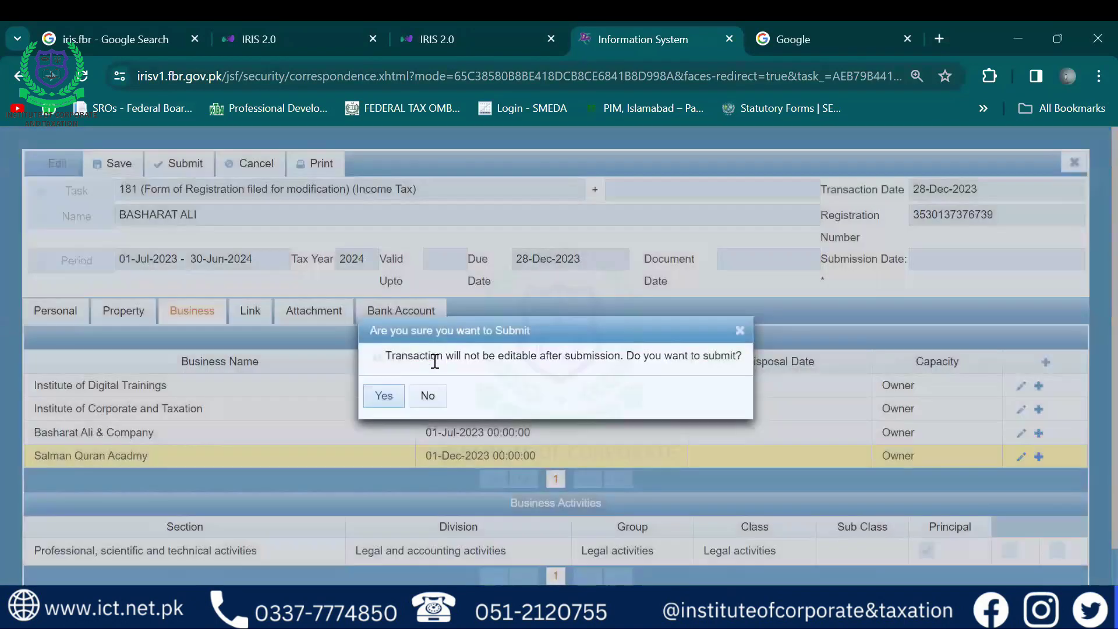
pyautogui.click(385, 396)
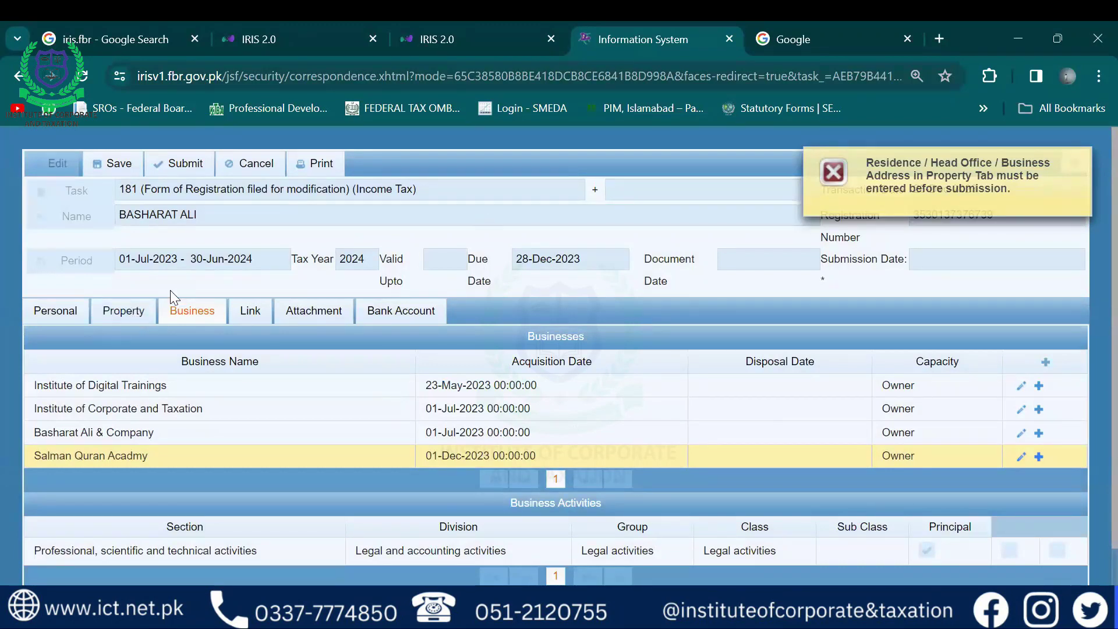
pyautogui.click(134, 311)
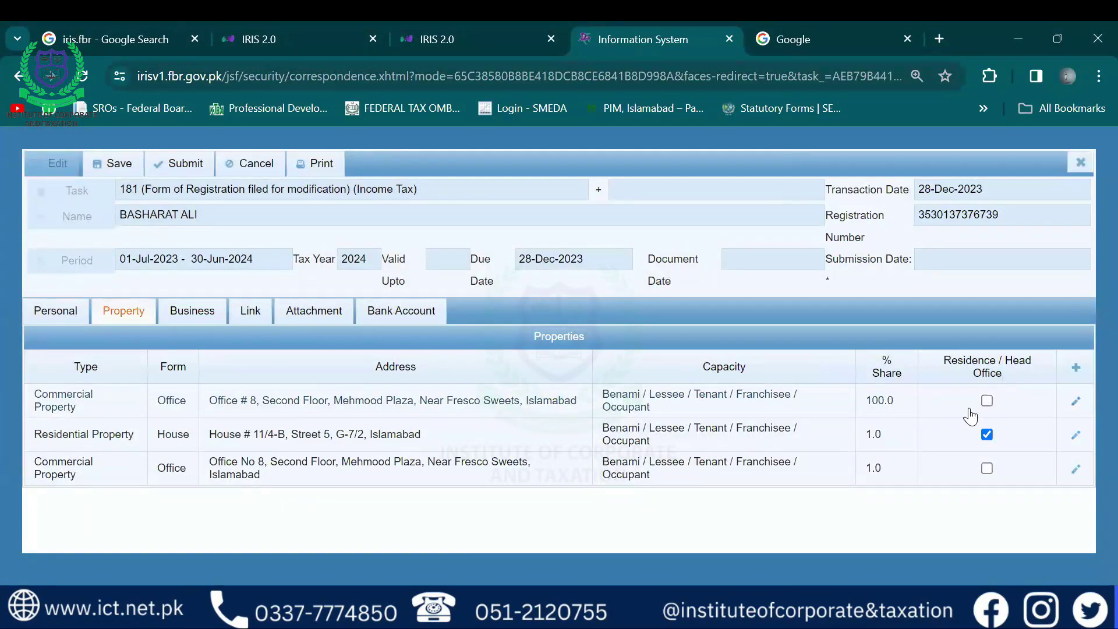
pyautogui.click(208, 312)
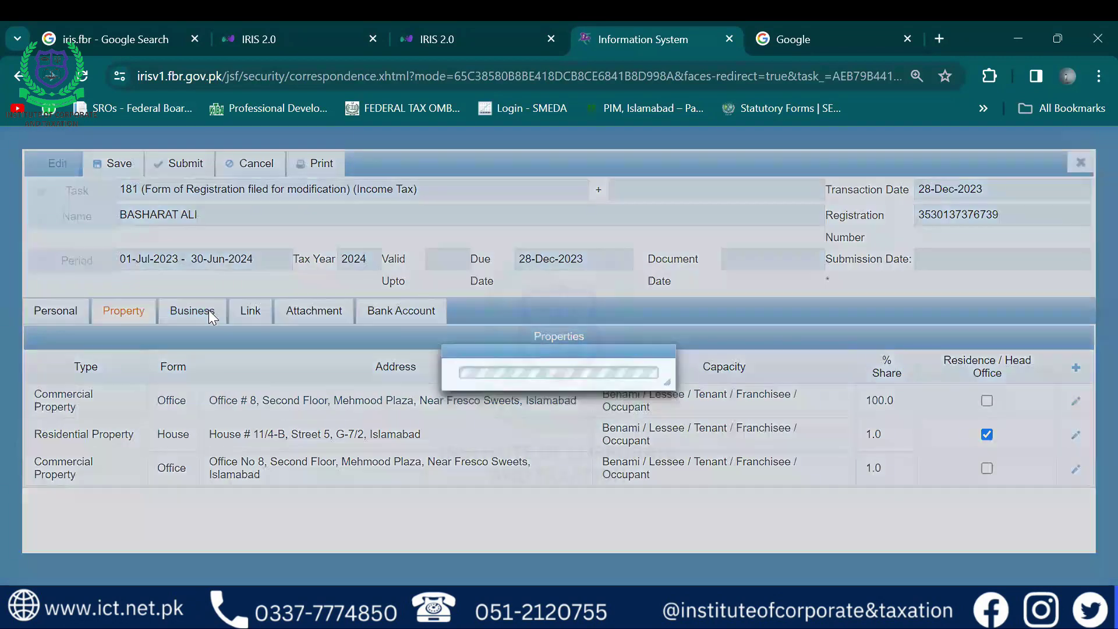
# Check each business's activities and properties, then list properties to link to Salman Quran Acadmy
pyautogui.scroll(-1, 1090, 277)
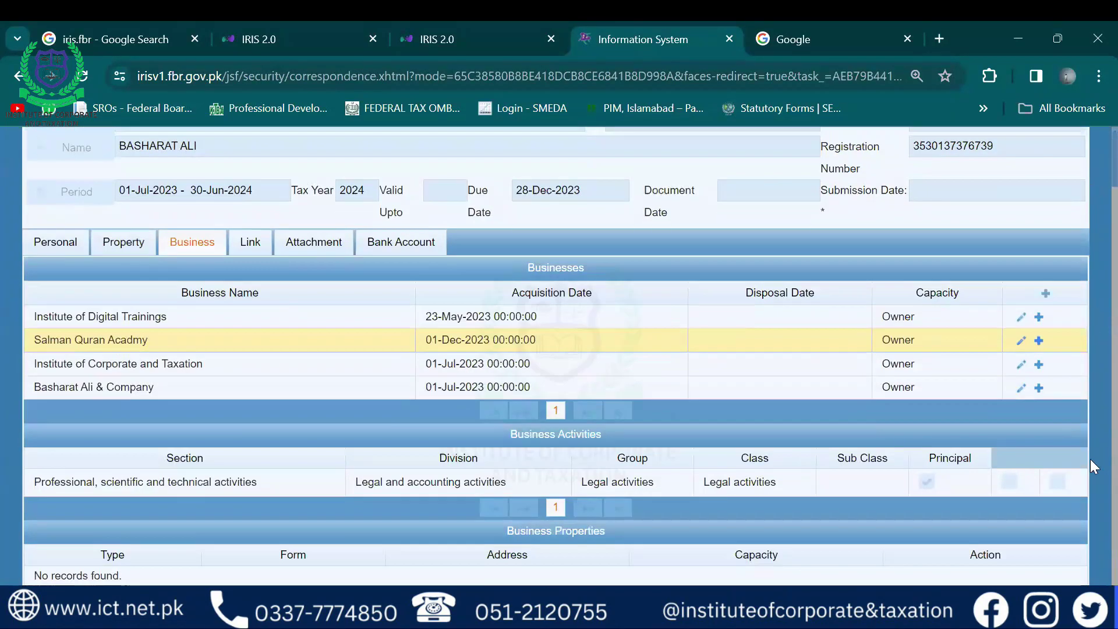
pyautogui.click(838, 316)
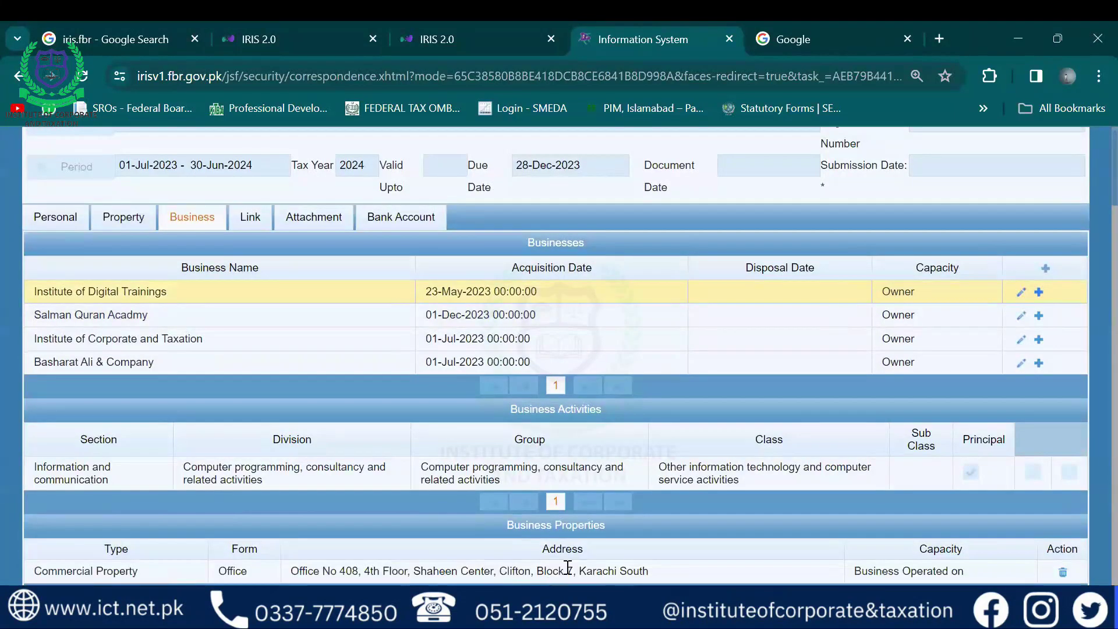
pyautogui.moveTo(573, 572); pyautogui.dragTo(460, 574)
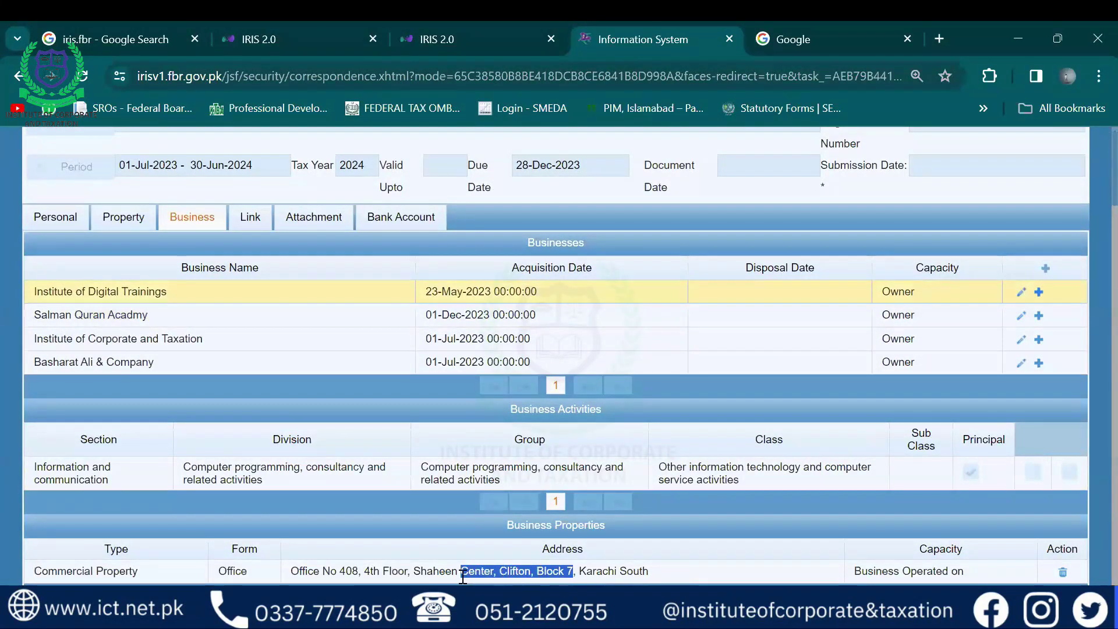
pyautogui.click(169, 324)
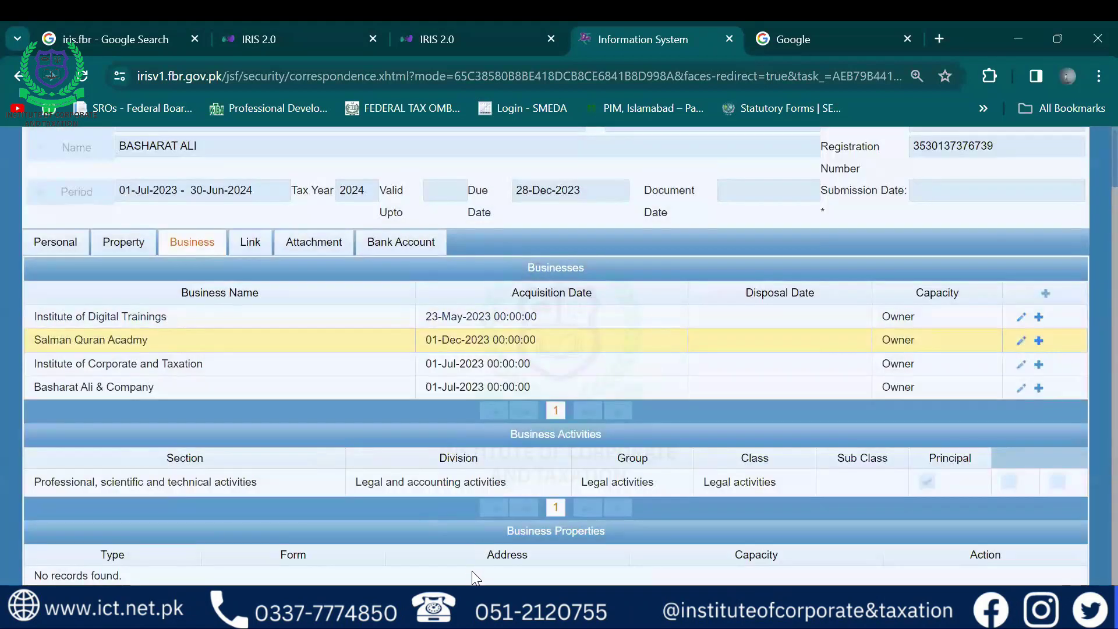
pyautogui.click(154, 364)
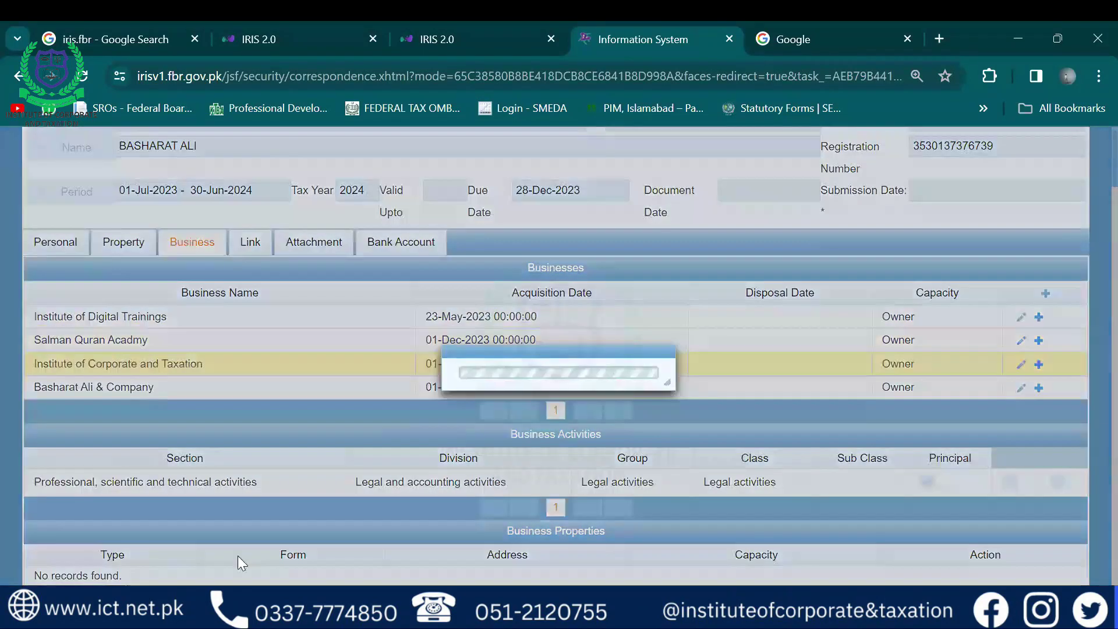
pyautogui.click(128, 387)
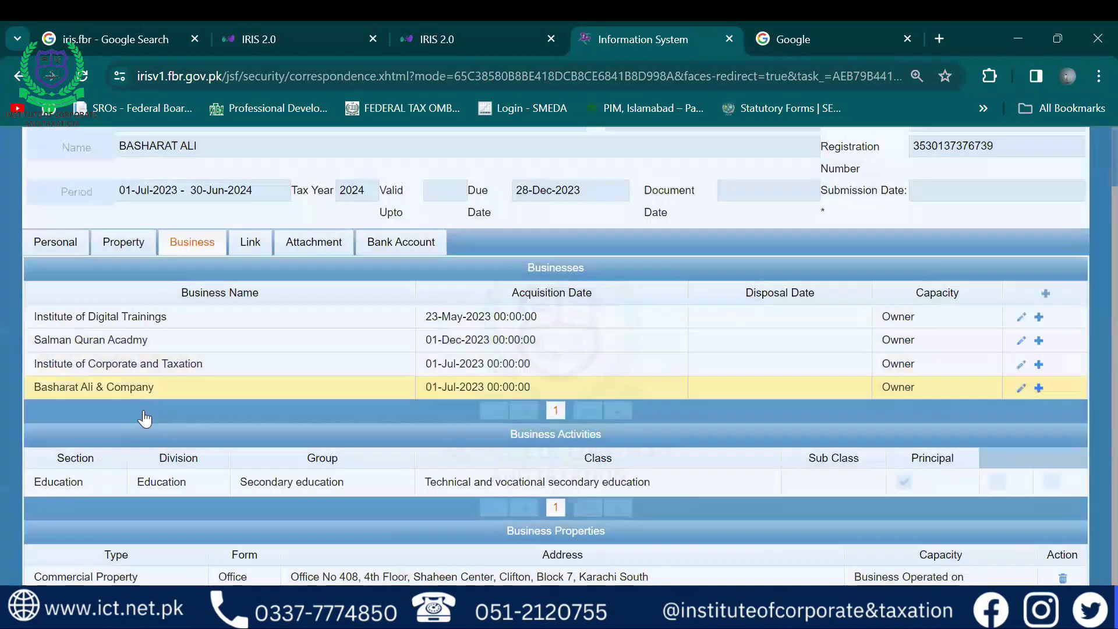
pyautogui.click(92, 343)
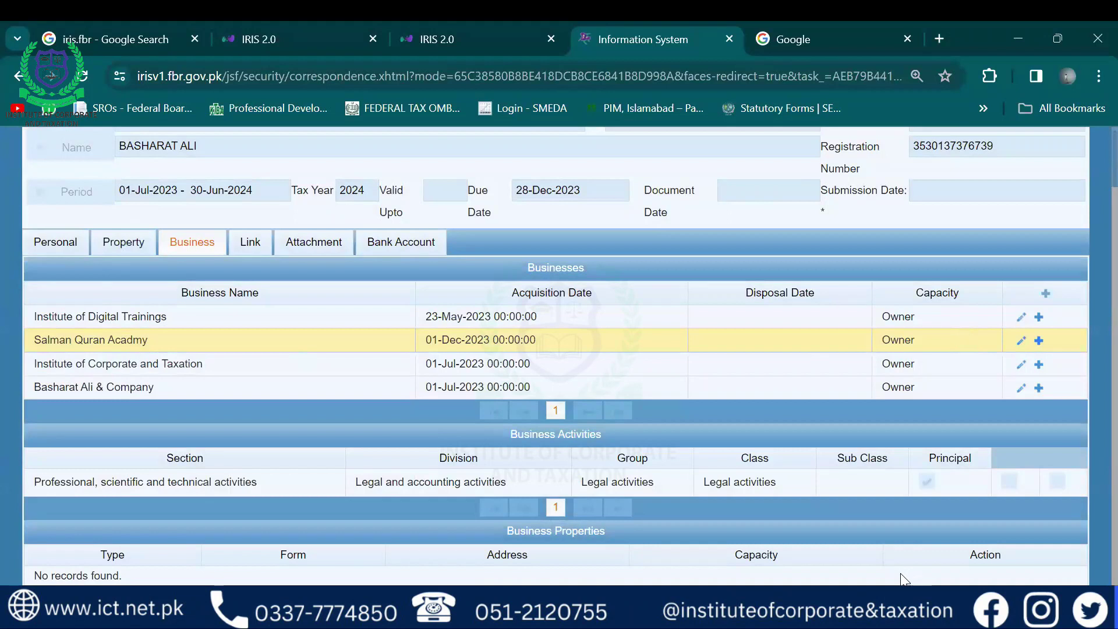
pyautogui.click(1039, 341)
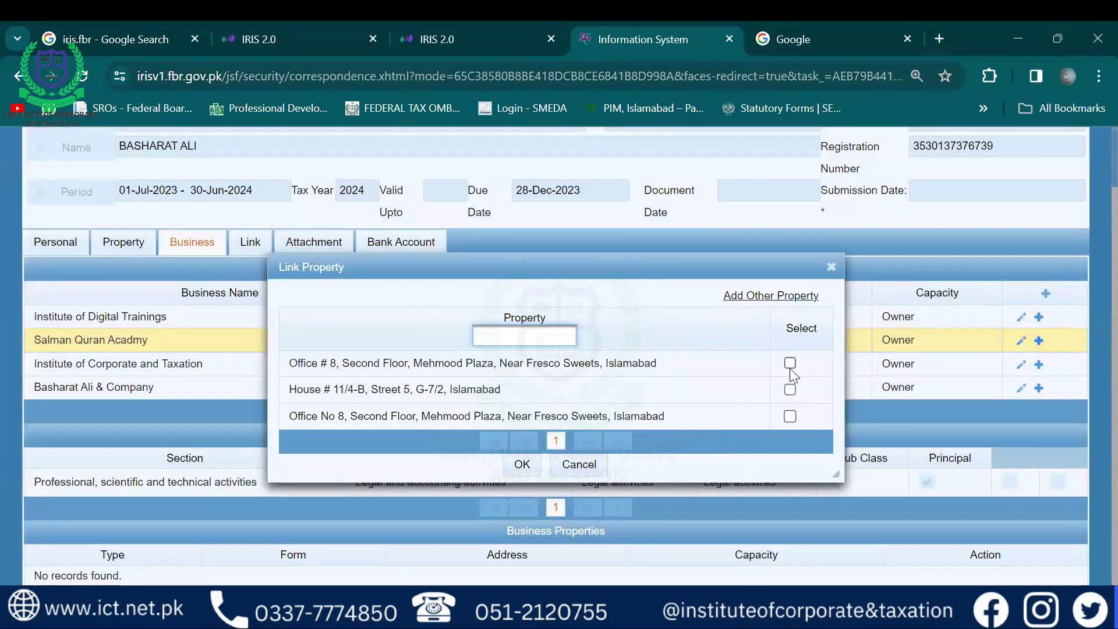
# Choose Add Other Property in the Link Property dialog for Salman Quran Acadmy
pyautogui.click(754, 298)
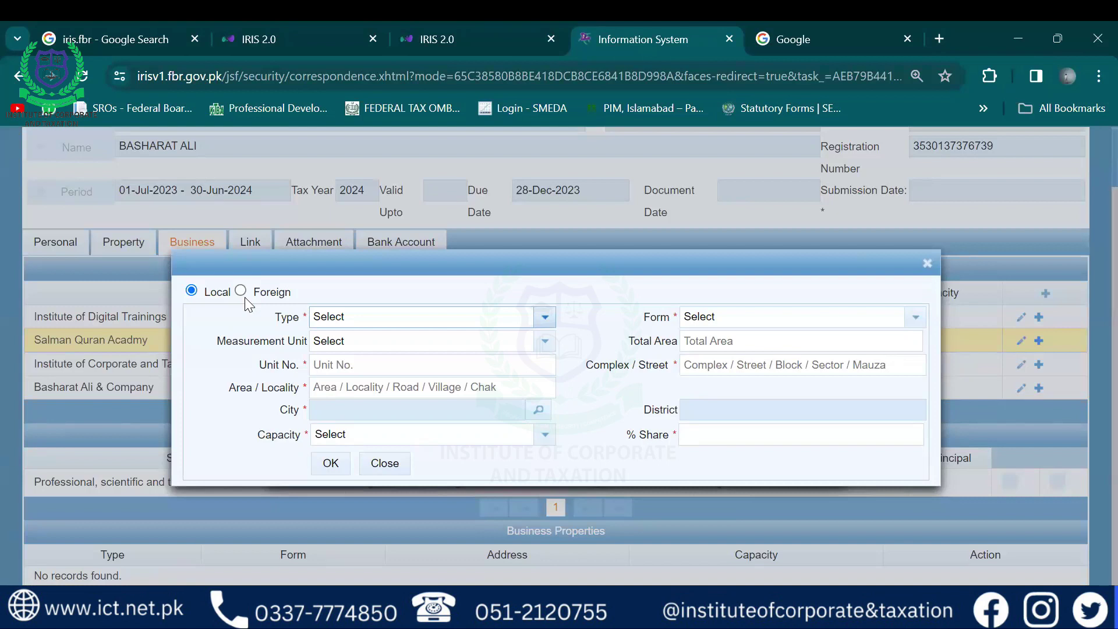
# Set the property type to Industrial Property, form to Factory, and measurement unit to Other
pyautogui.click(543, 319)
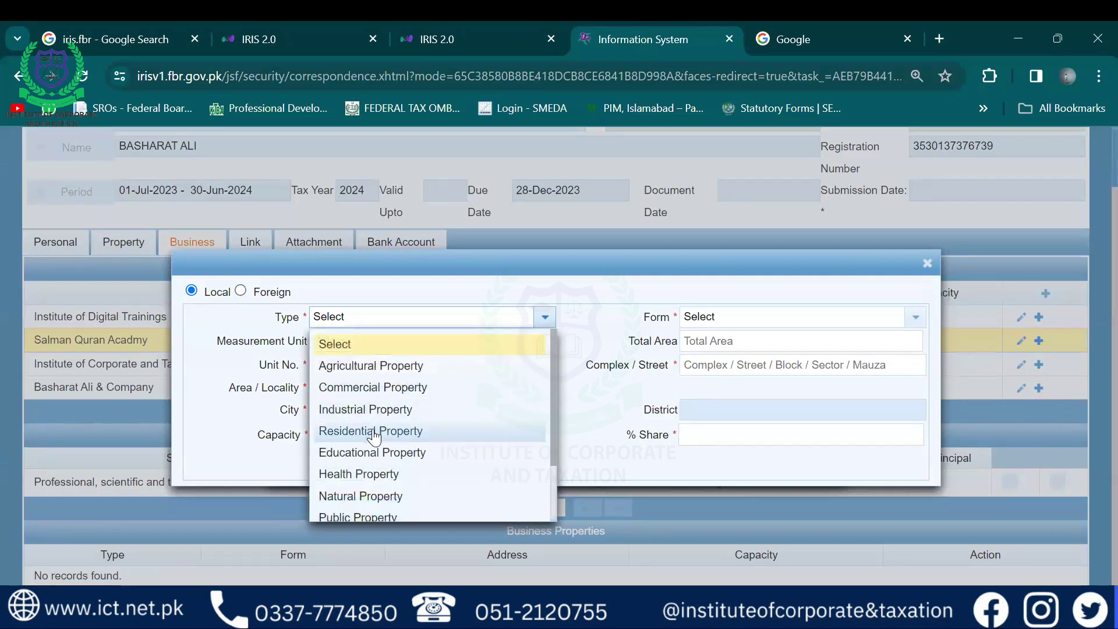
pyautogui.click(371, 454)
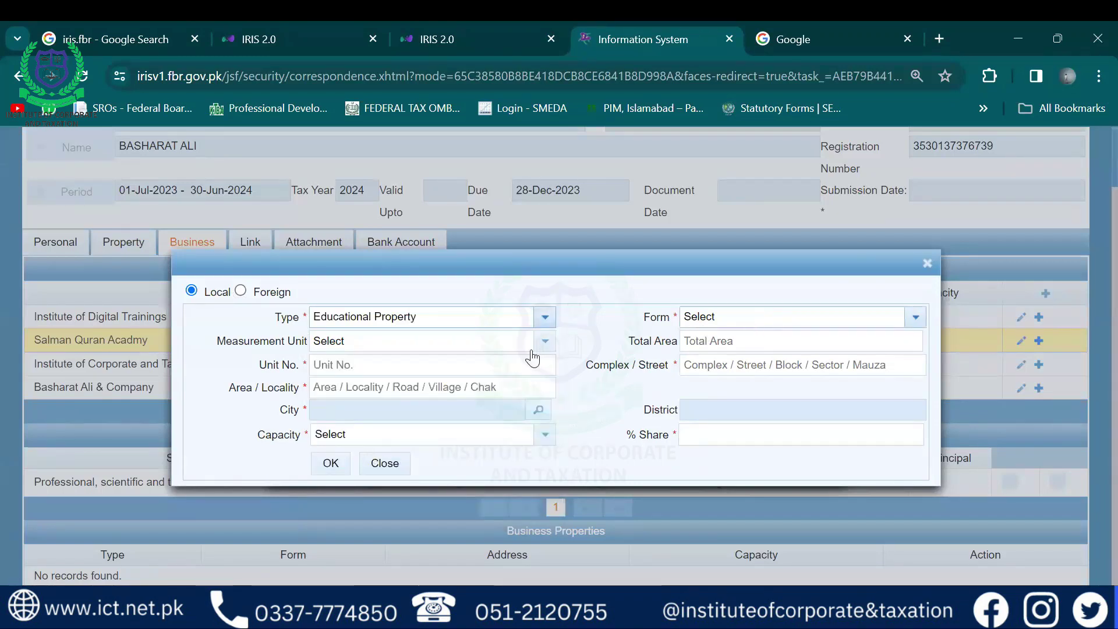
pyautogui.click(542, 321)
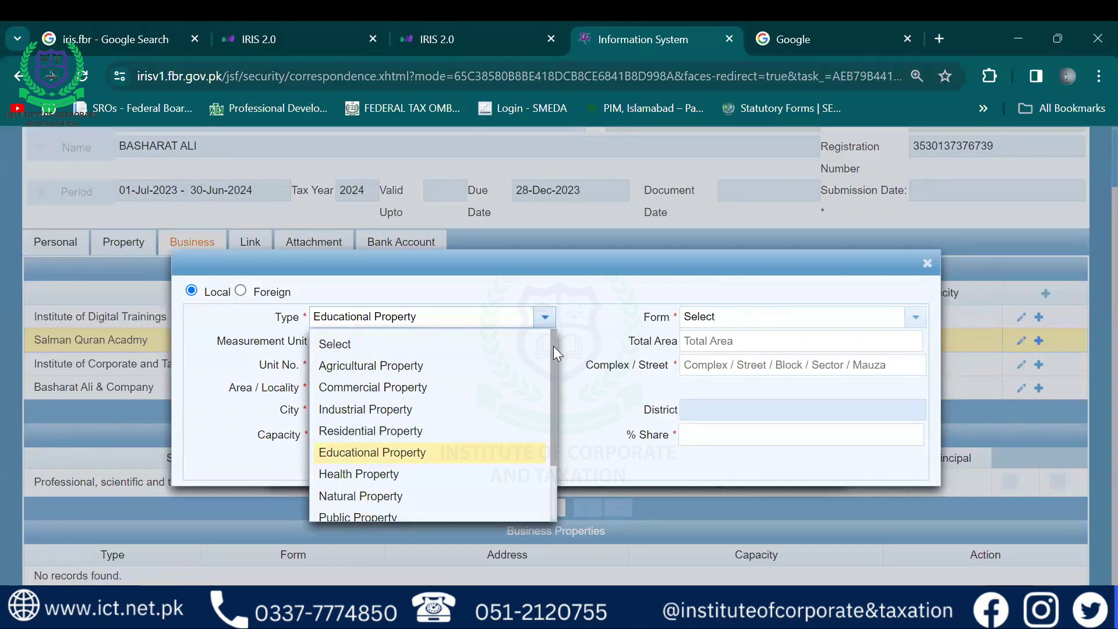
pyautogui.click(413, 407)
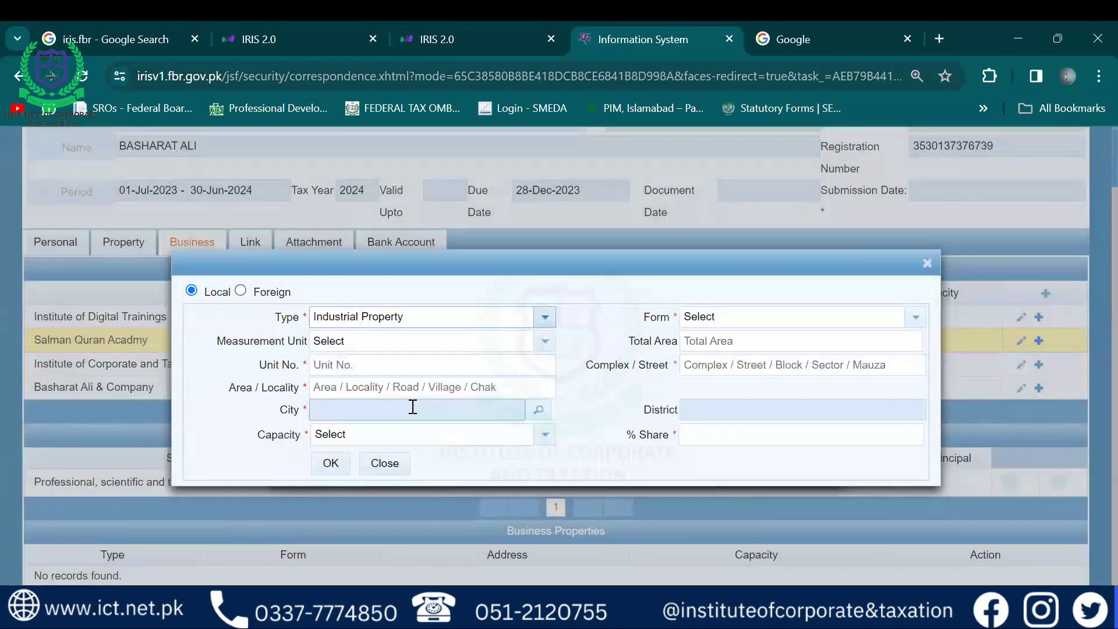
pyautogui.click(730, 326)
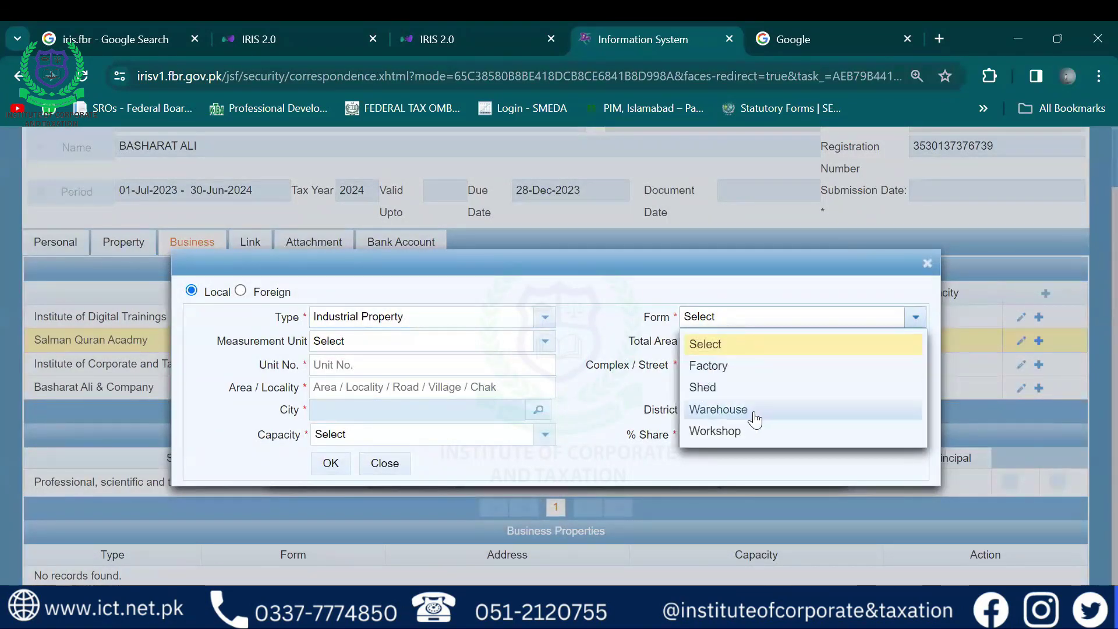
pyautogui.click(725, 373)
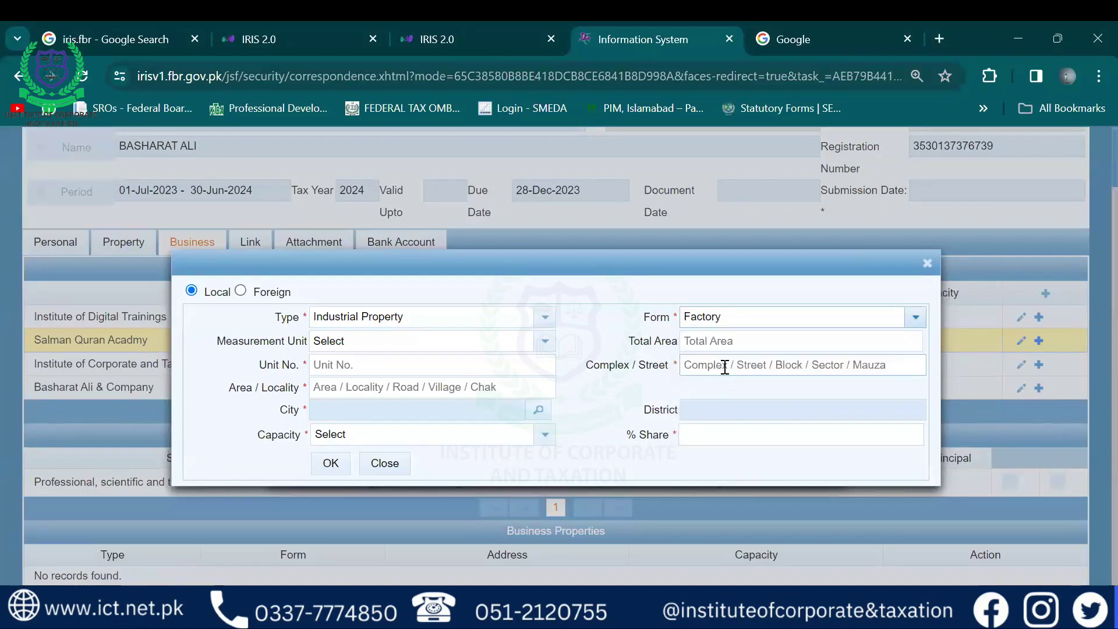
pyautogui.click(542, 343)
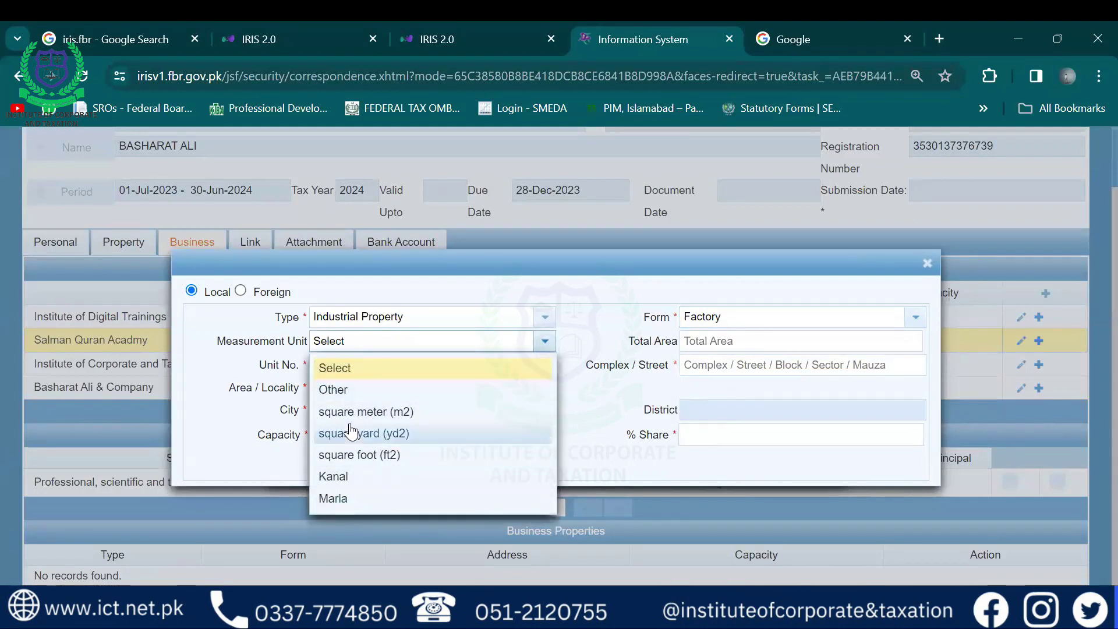
pyautogui.scroll(1, 351, 431)
pyautogui.scroll(-1, 351, 431)
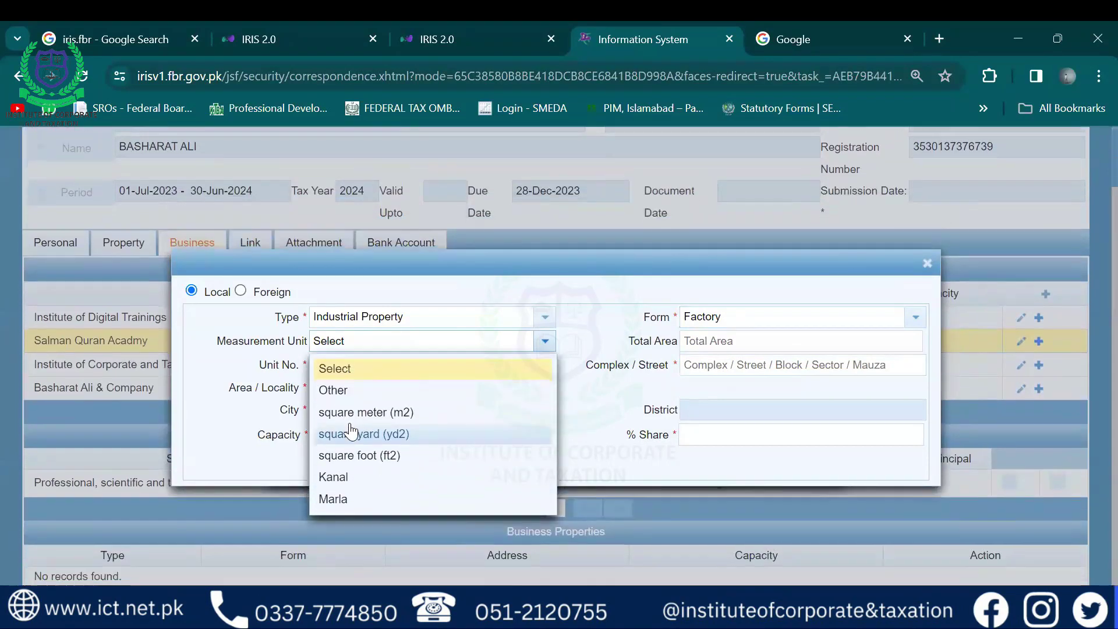
pyautogui.scroll(1, 351, 431)
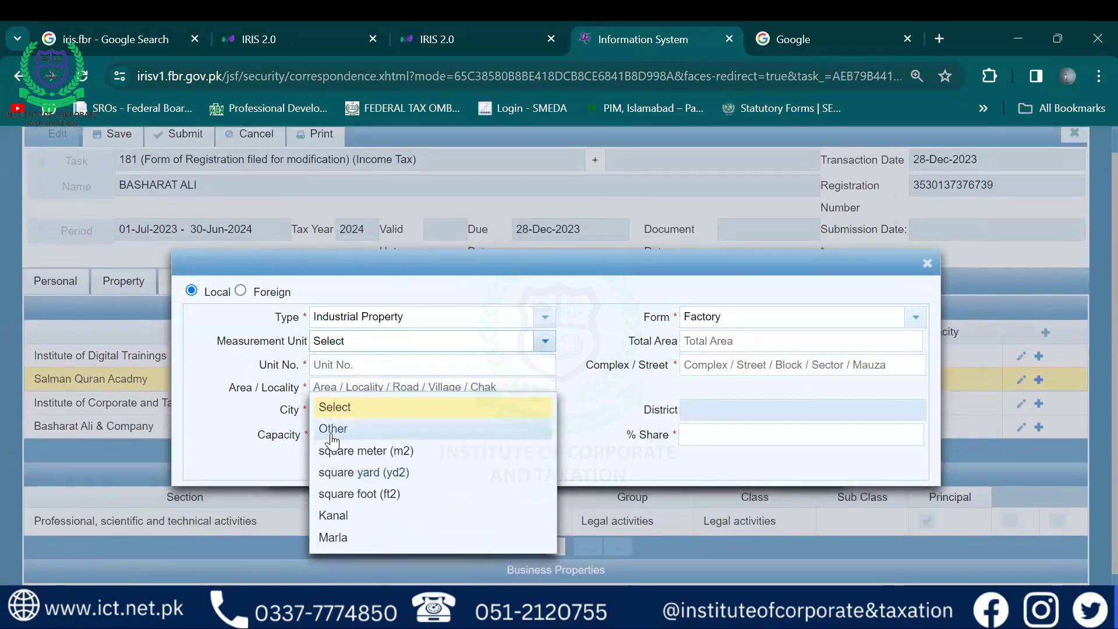
pyautogui.click(333, 430)
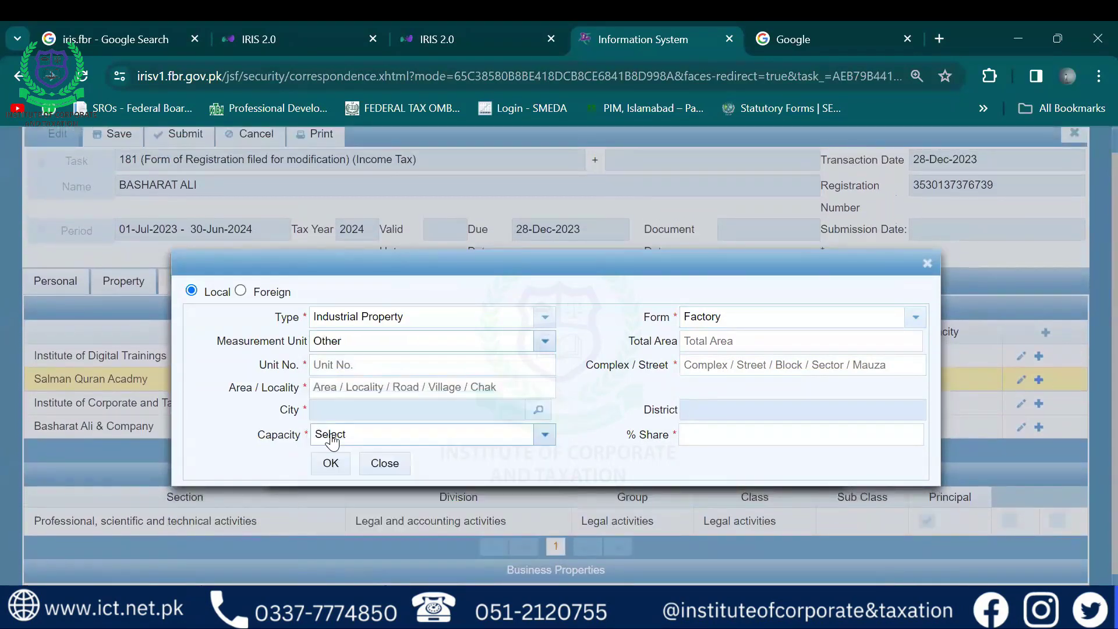
pyautogui.click(715, 344)
pyautogui.write('2')
pyautogui.press('Tab')
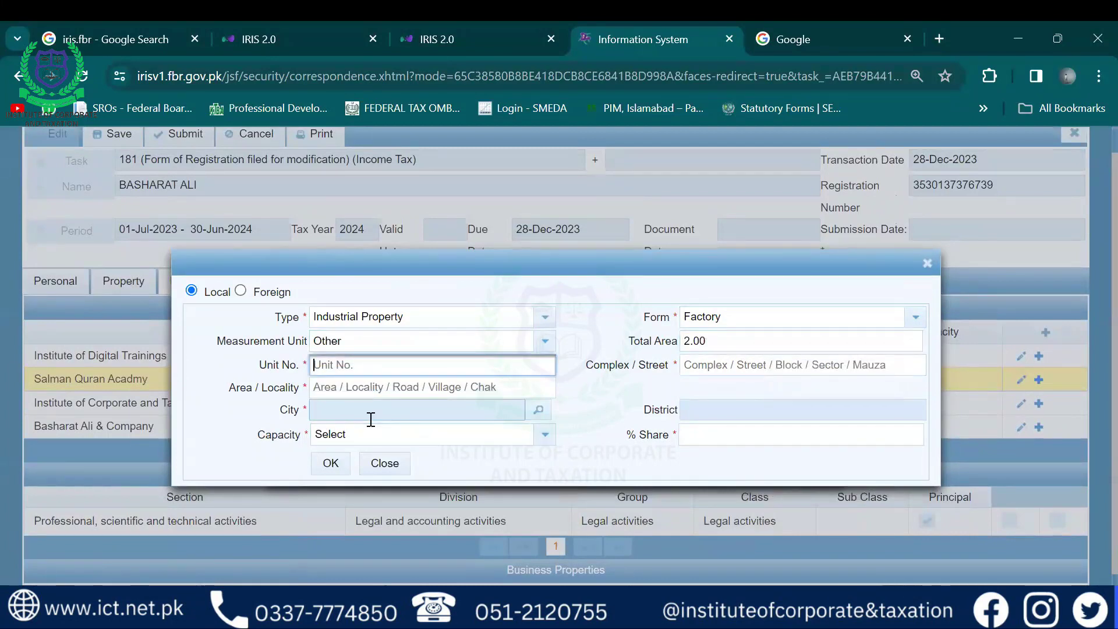
pyautogui.write('O')
pyautogui.press('BackSpace')
pyautogui.press('Tab')
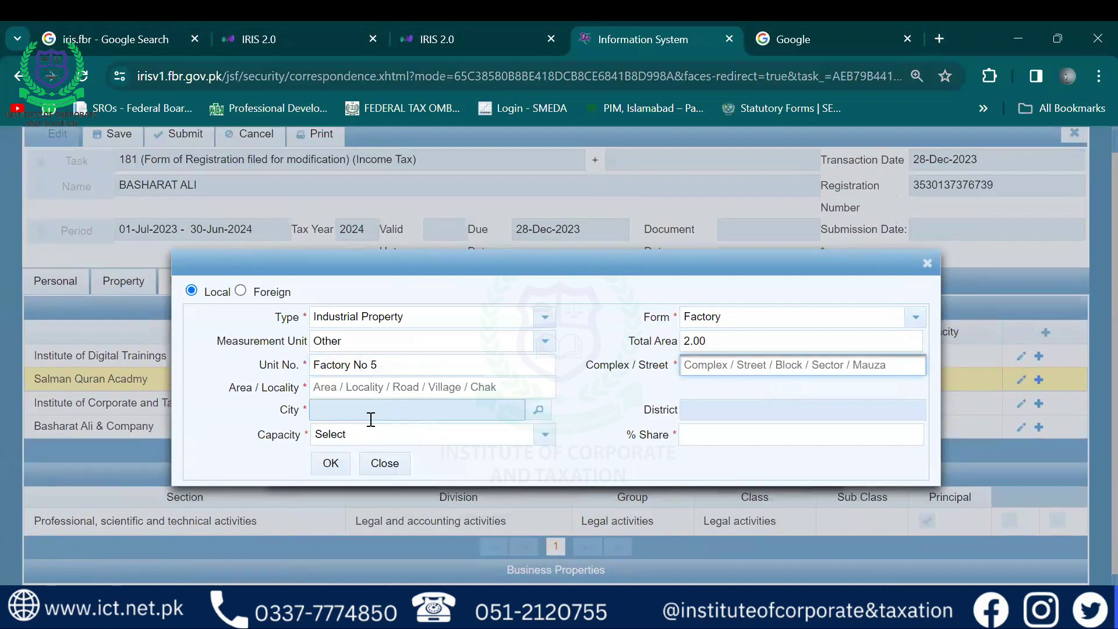
pyautogui.write('St')
pyautogui.press('Down')
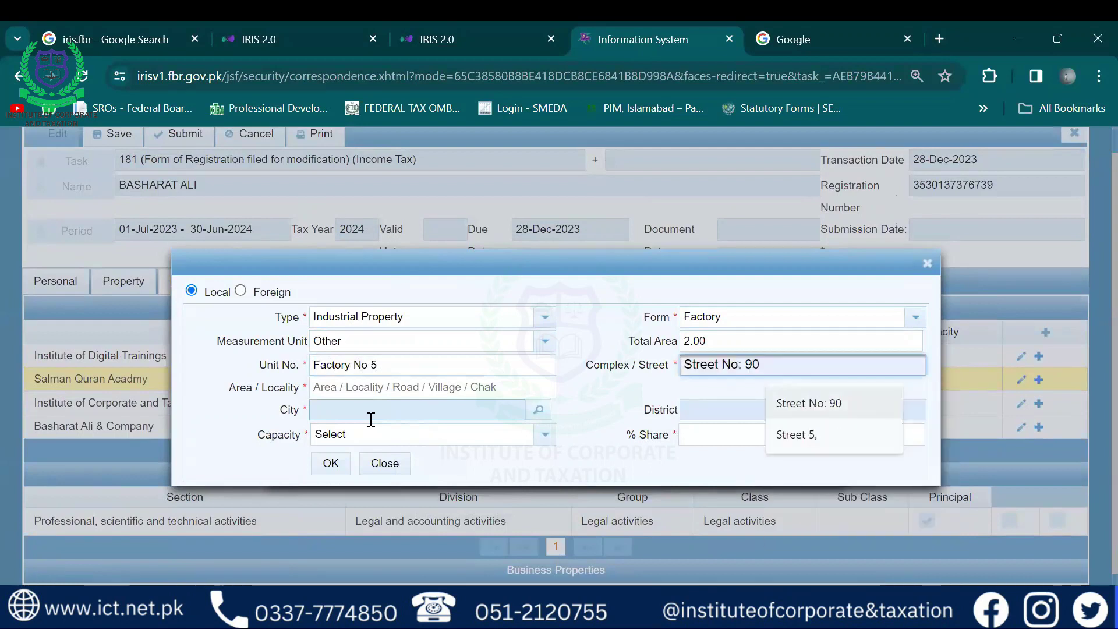
pyautogui.press('Return')
pyautogui.press('Tab')
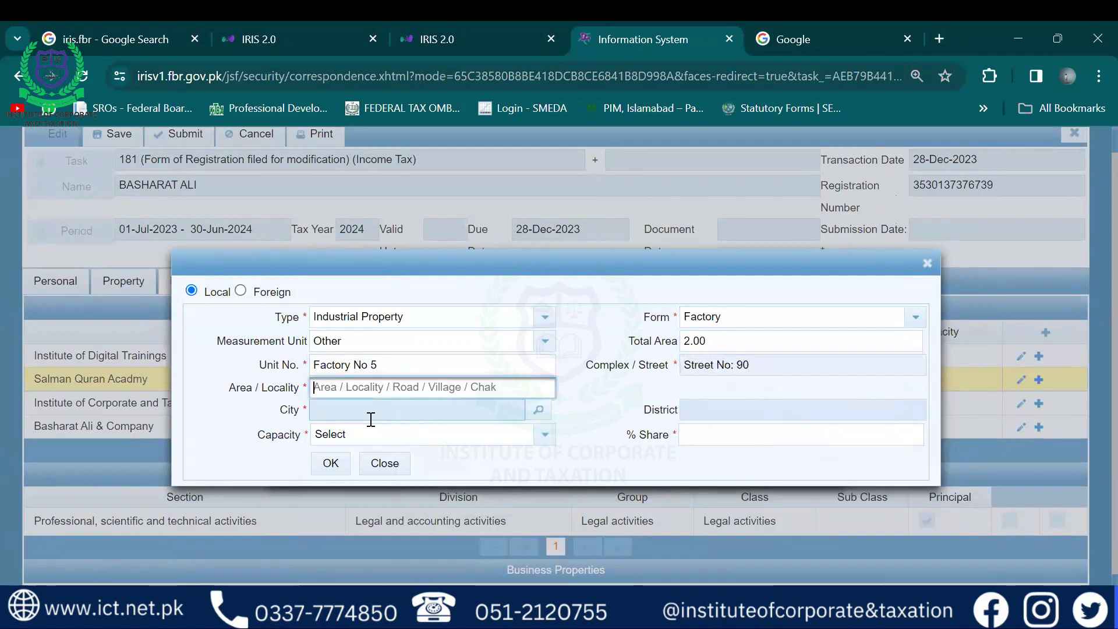
pyautogui.click(371, 419)
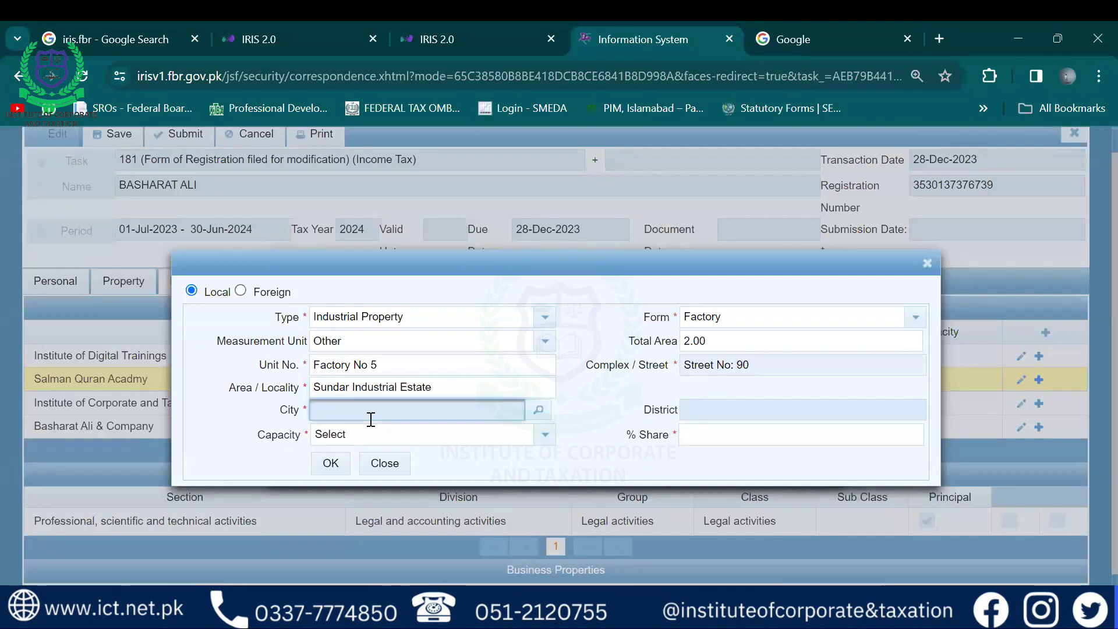
pyautogui.click(539, 411)
# Select Lahore as the city and Benami / Lessee / Tenant / Franchisee / Occupant as capacity
pyautogui.click(520, 305)
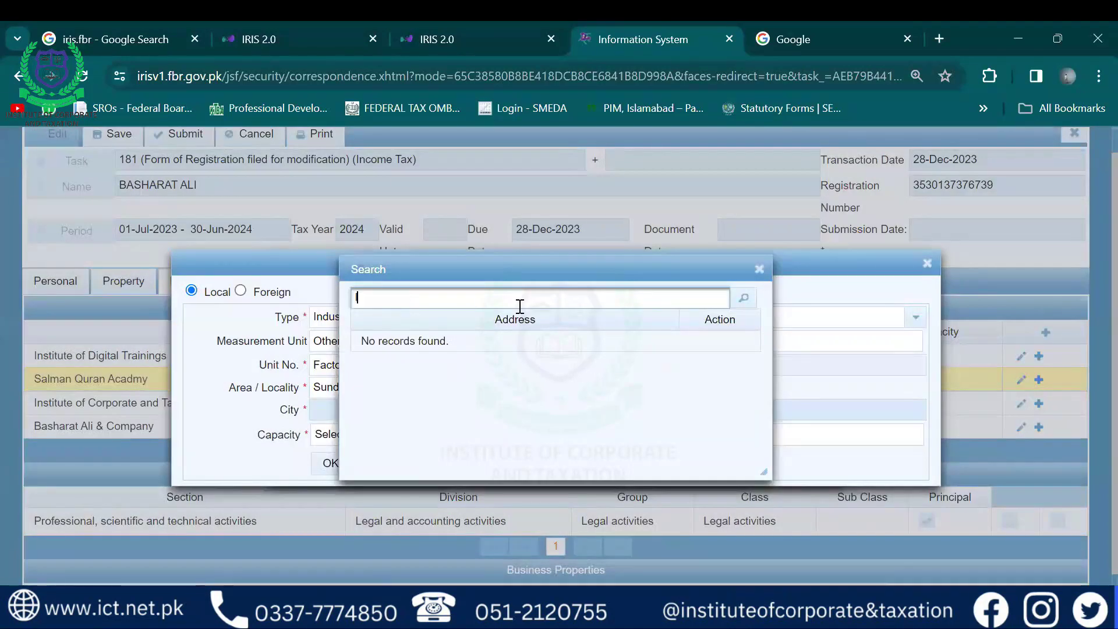
pyautogui.write('lahore')
pyautogui.press('Return')
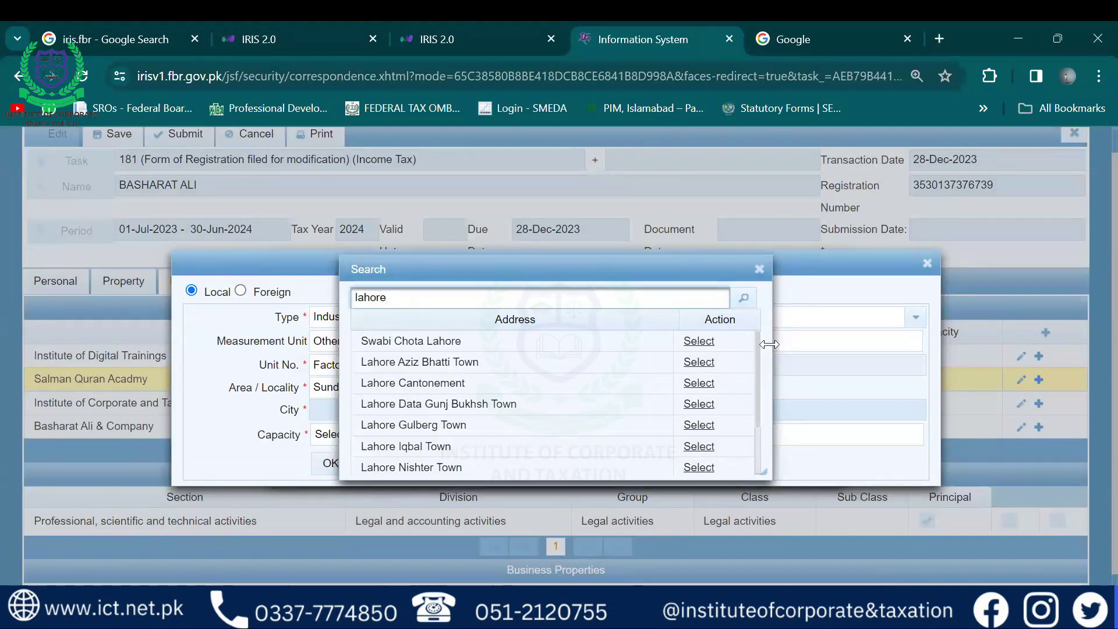
pyautogui.moveTo(758, 345); pyautogui.dragTo(746, 432)
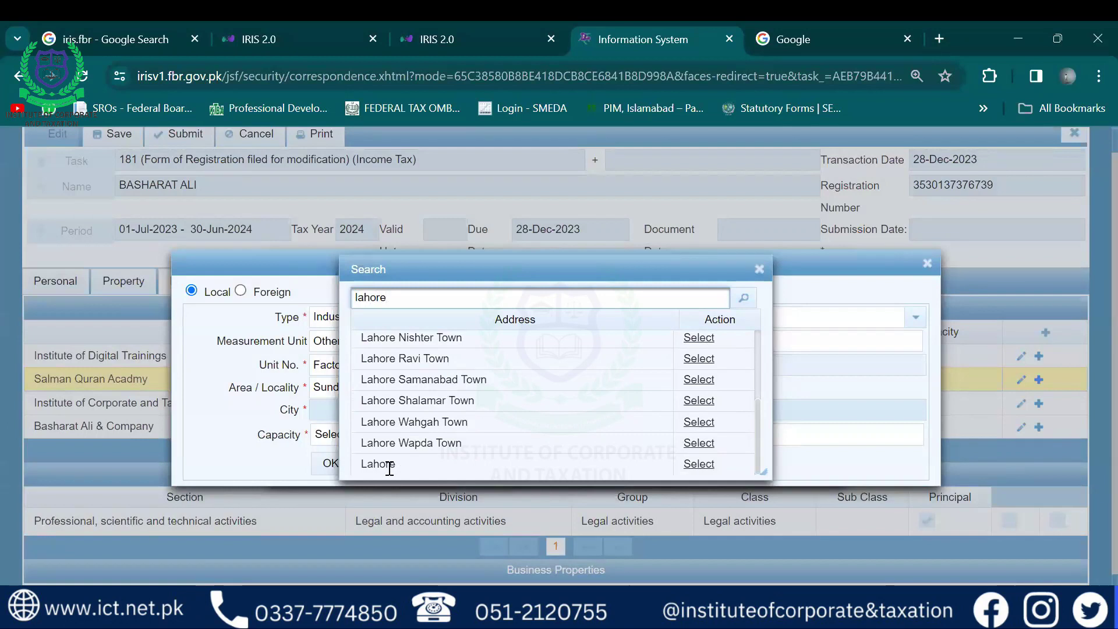
pyautogui.click(700, 464)
pyautogui.click(542, 435)
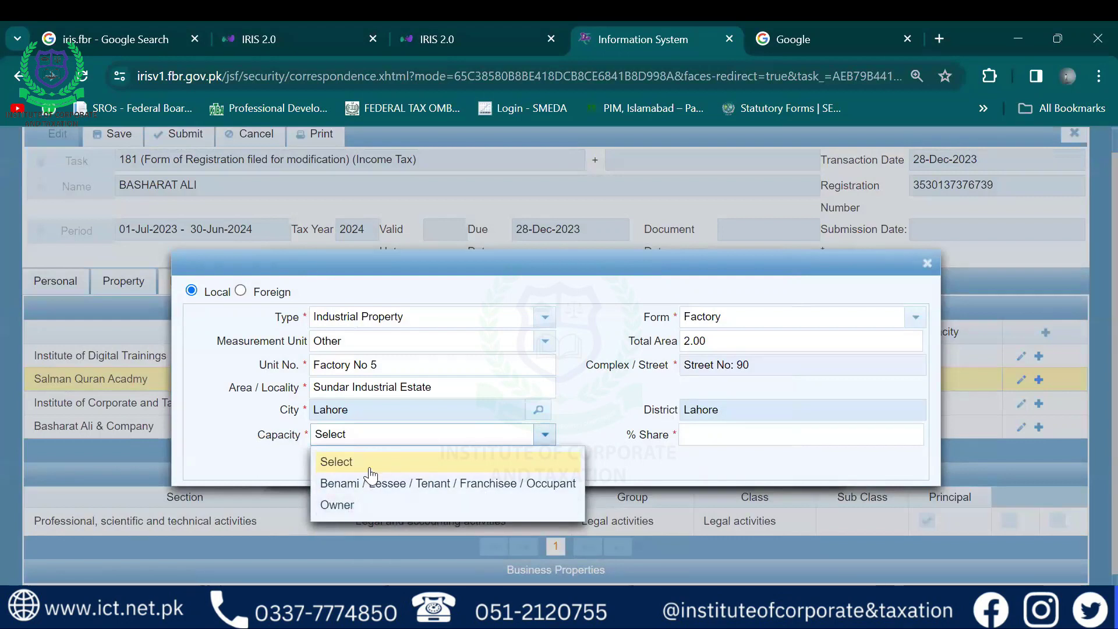
pyautogui.click(343, 487)
pyautogui.click(795, 435)
pyautogui.write('1')
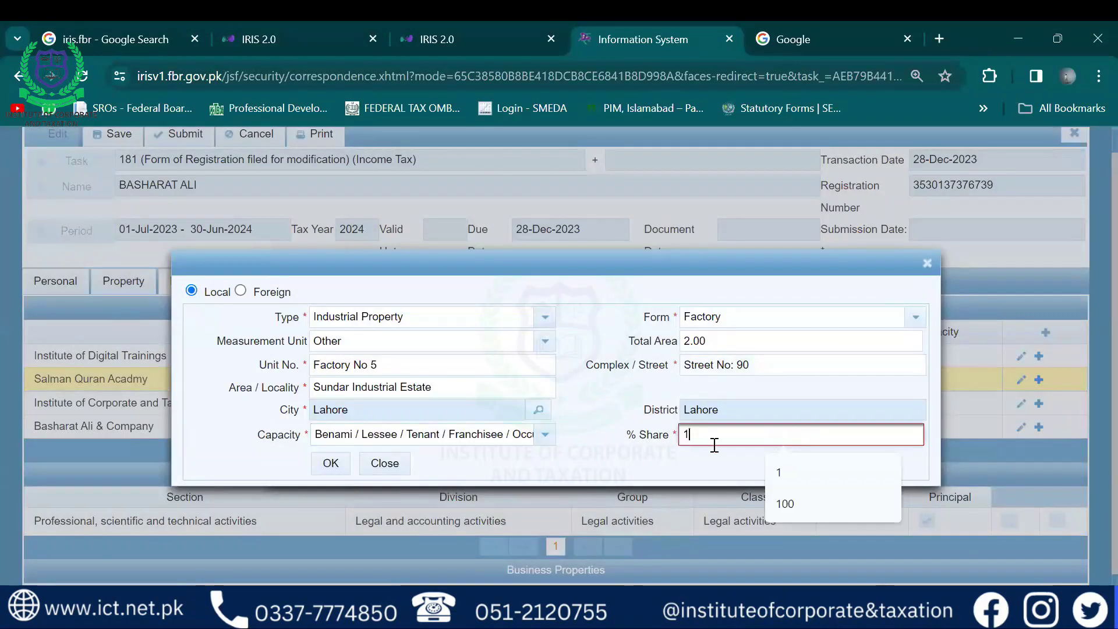
pyautogui.click(326, 464)
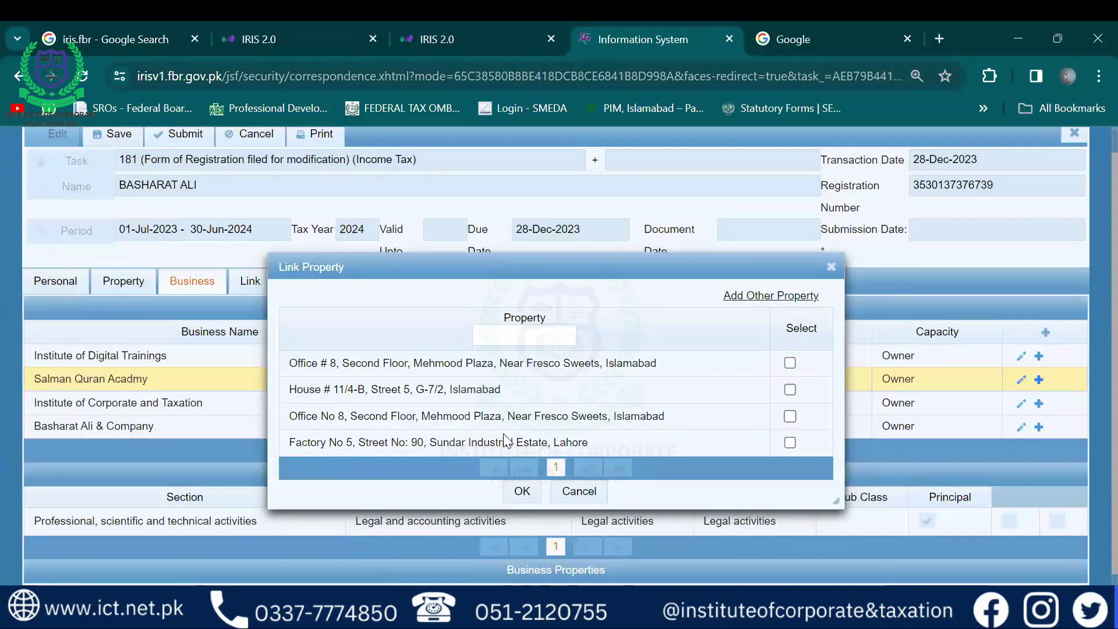
pyautogui.click(790, 442)
pyautogui.click(511, 498)
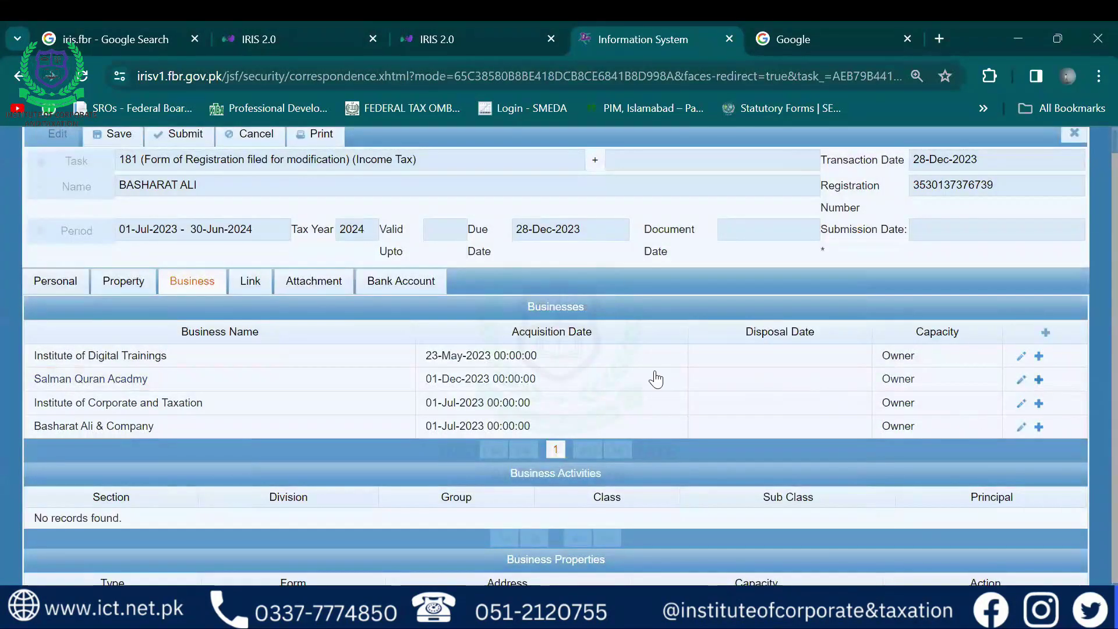
# Confirm the factory appears under Business Properties, then view the linked persons
pyautogui.click(379, 381)
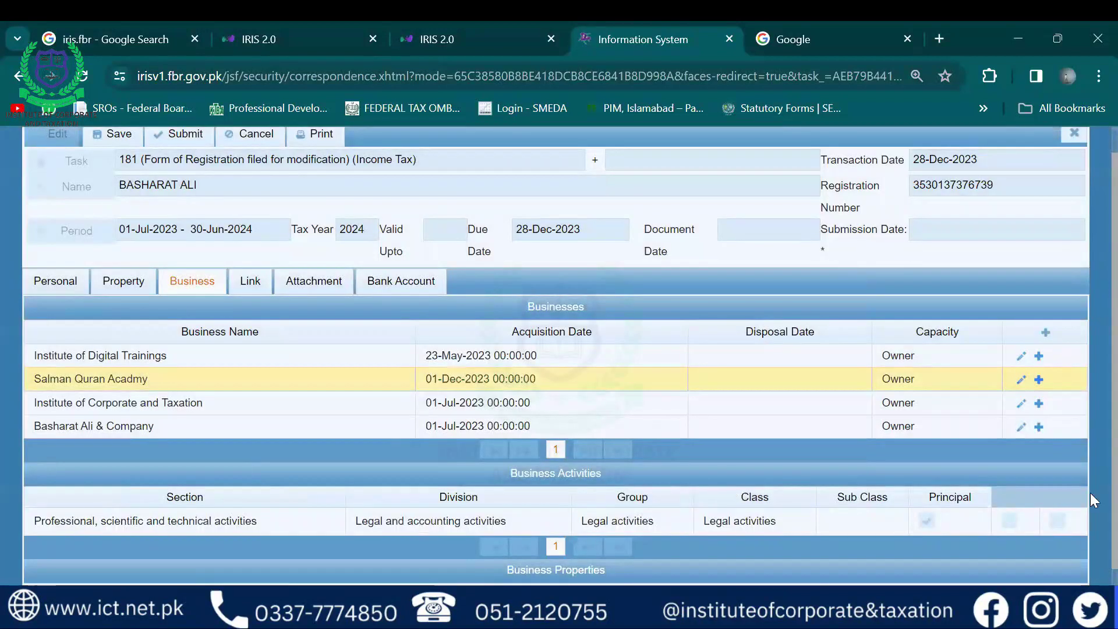
pyautogui.scroll(-1, 1090, 492)
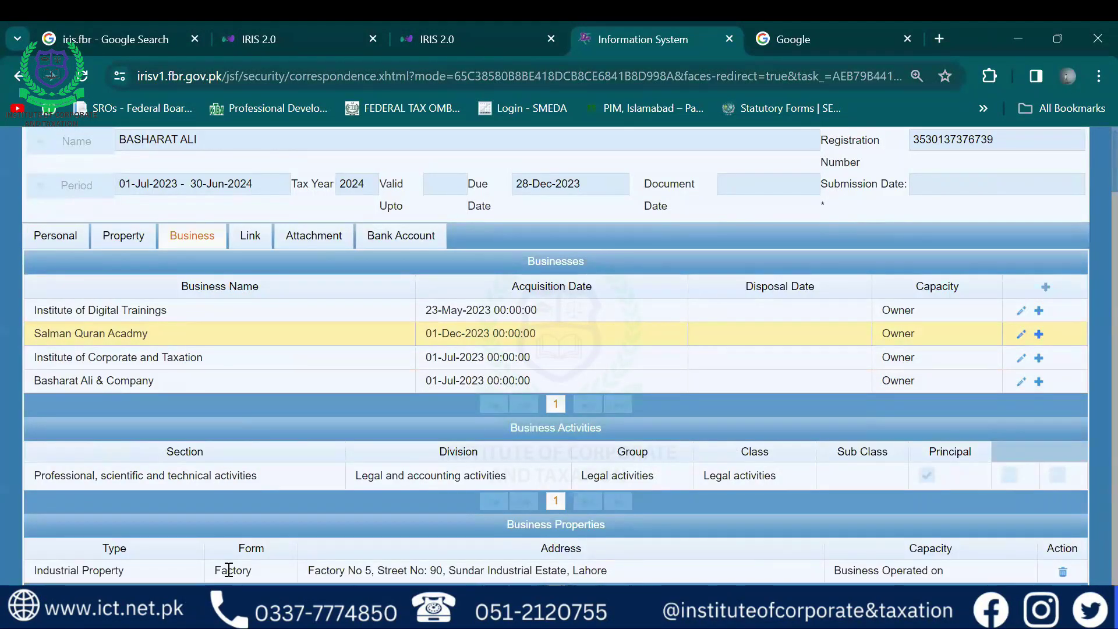
pyautogui.click(257, 237)
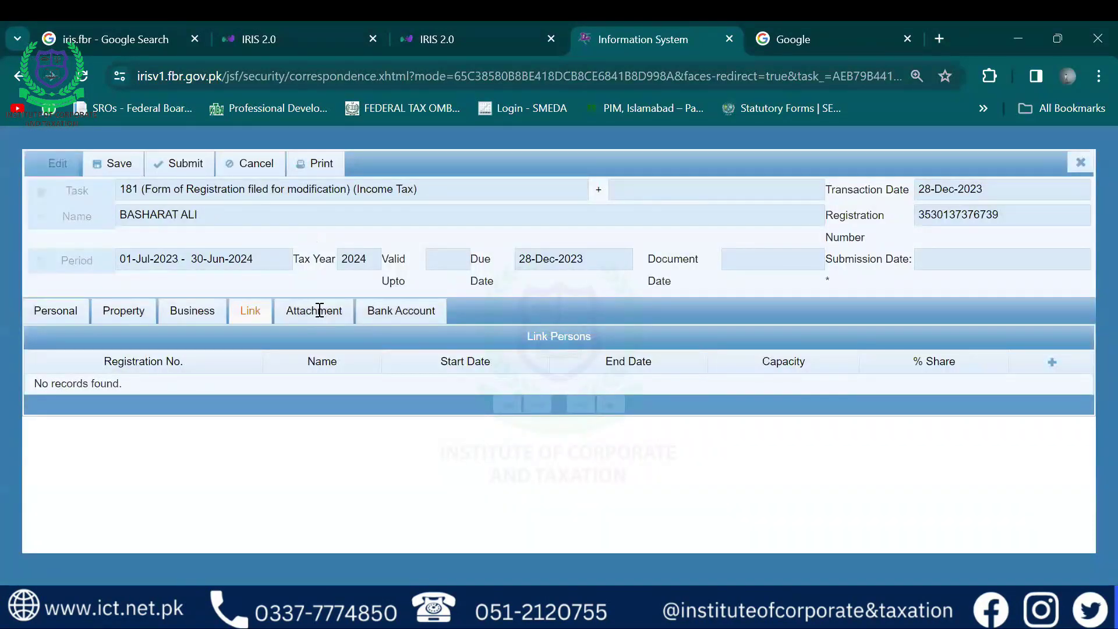
# Try attaching Bcom-2-combine.jpg as tenancy evidence and dismiss the PDF-only rejection
pyautogui.click(320, 309)
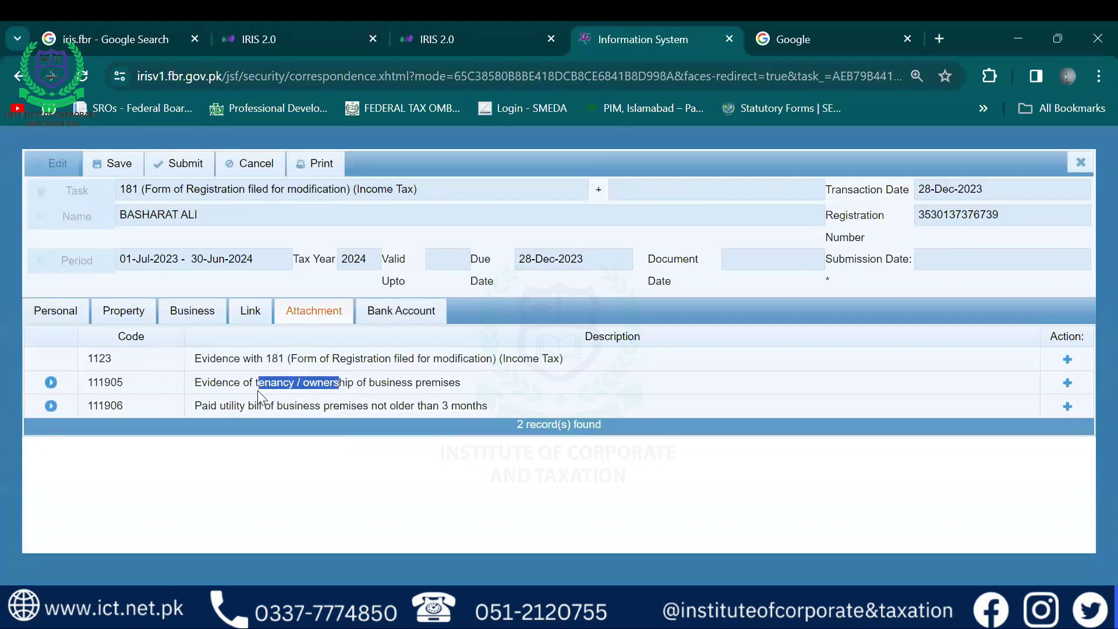
pyautogui.moveTo(264, 384); pyautogui.dragTo(402, 384)
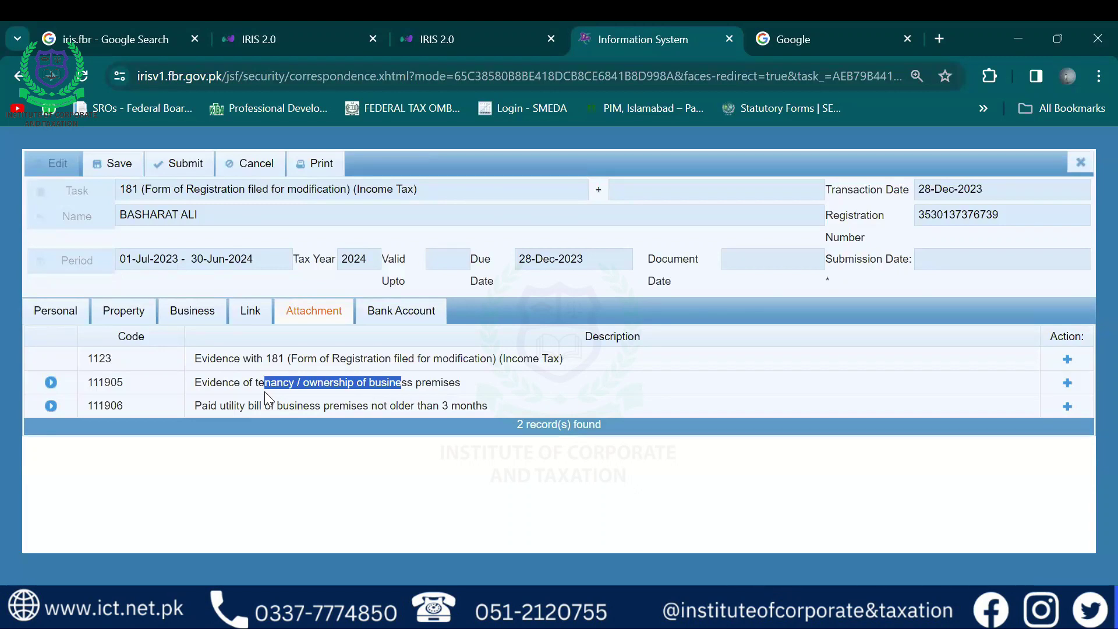
pyautogui.click(1066, 387)
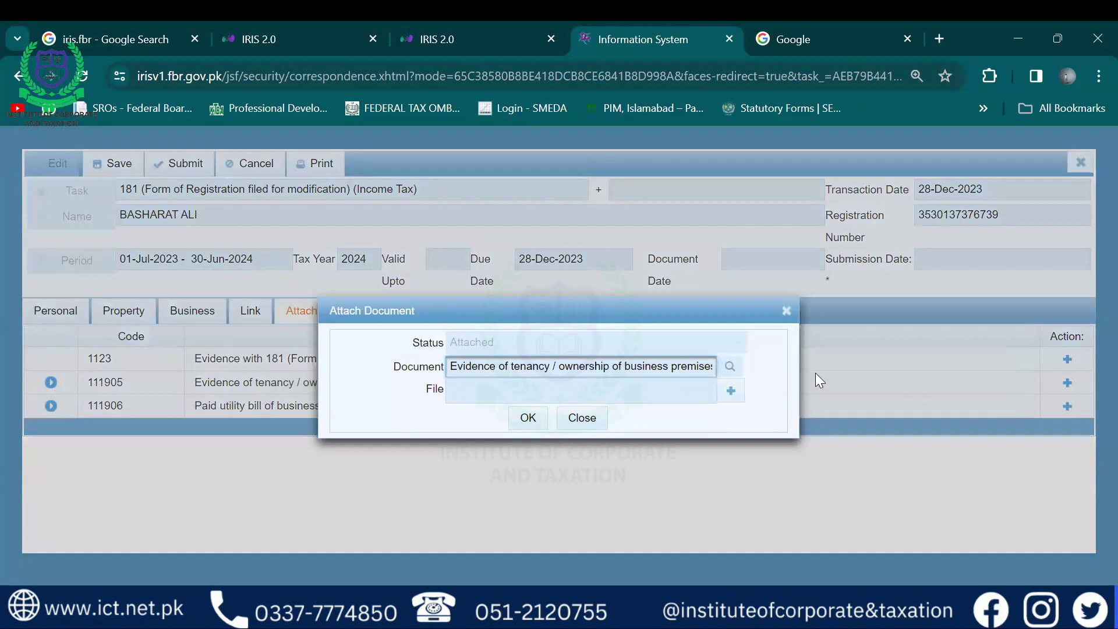
pyautogui.click(731, 391)
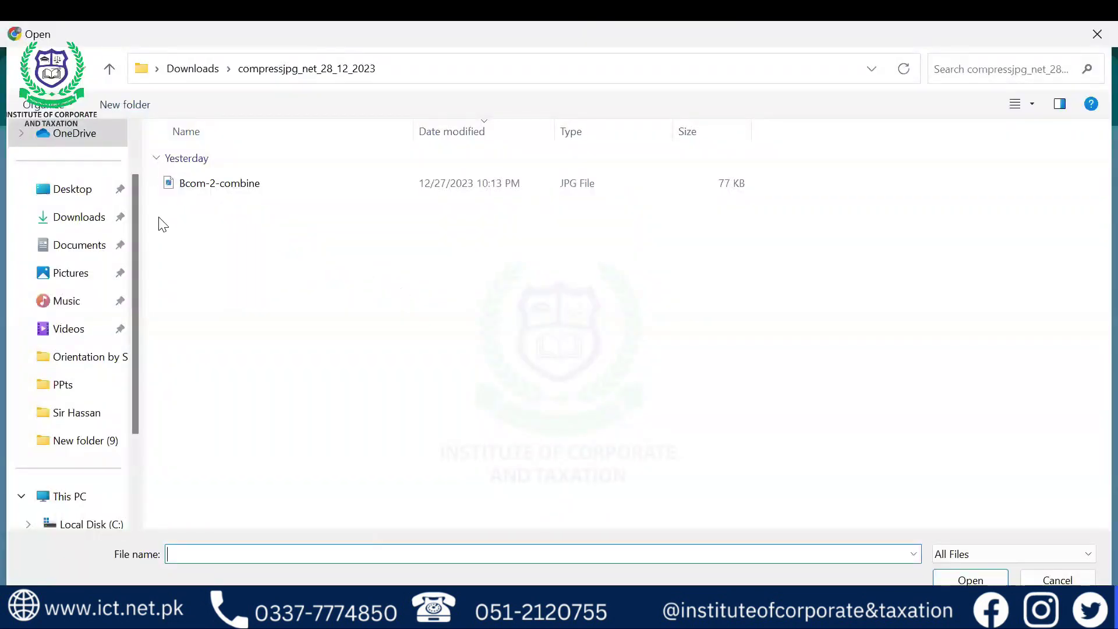
pyautogui.press('Down')
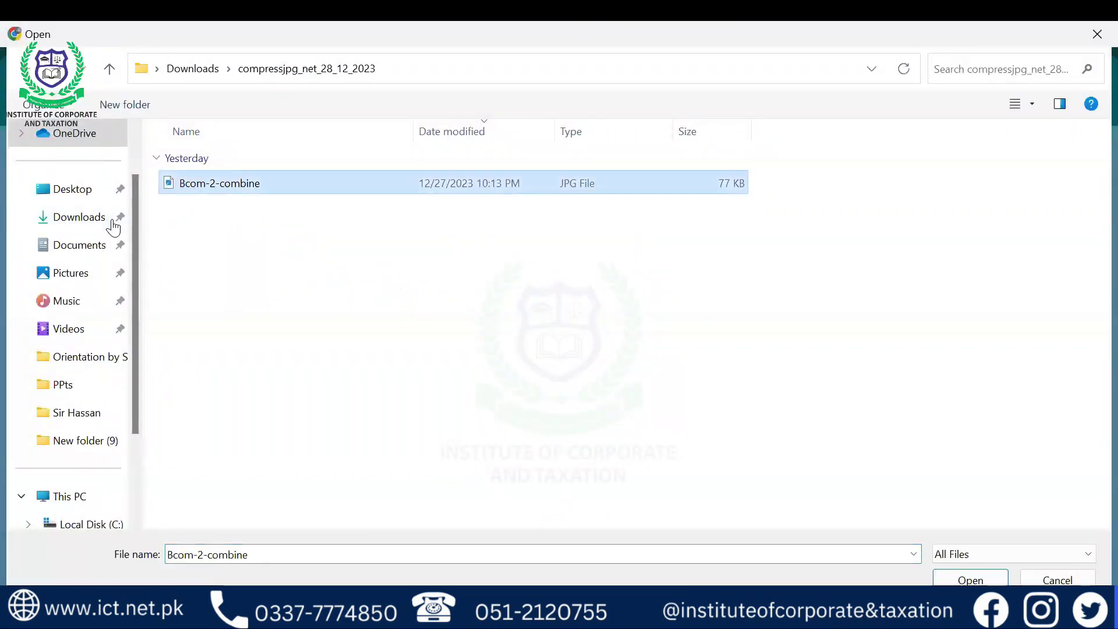
pyautogui.press('Return')
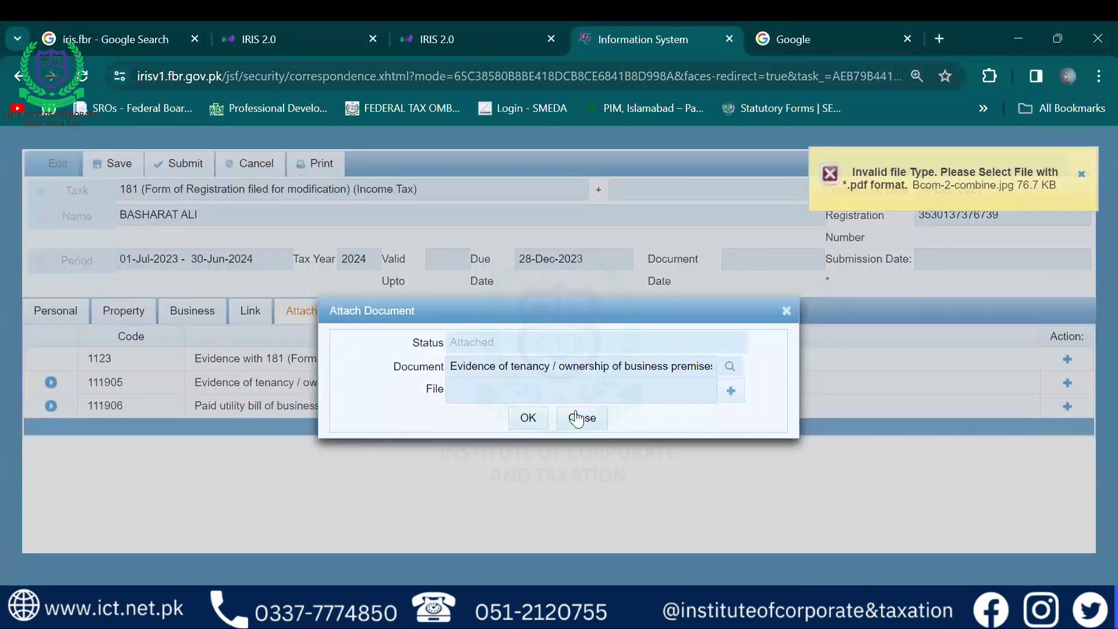
pyautogui.click(581, 418)
# Expand the tenancy evidence row to show the attached Tenancy agreement.pdf
pyautogui.click(52, 384)
pyautogui.click(50, 384)
pyautogui.click(49, 384)
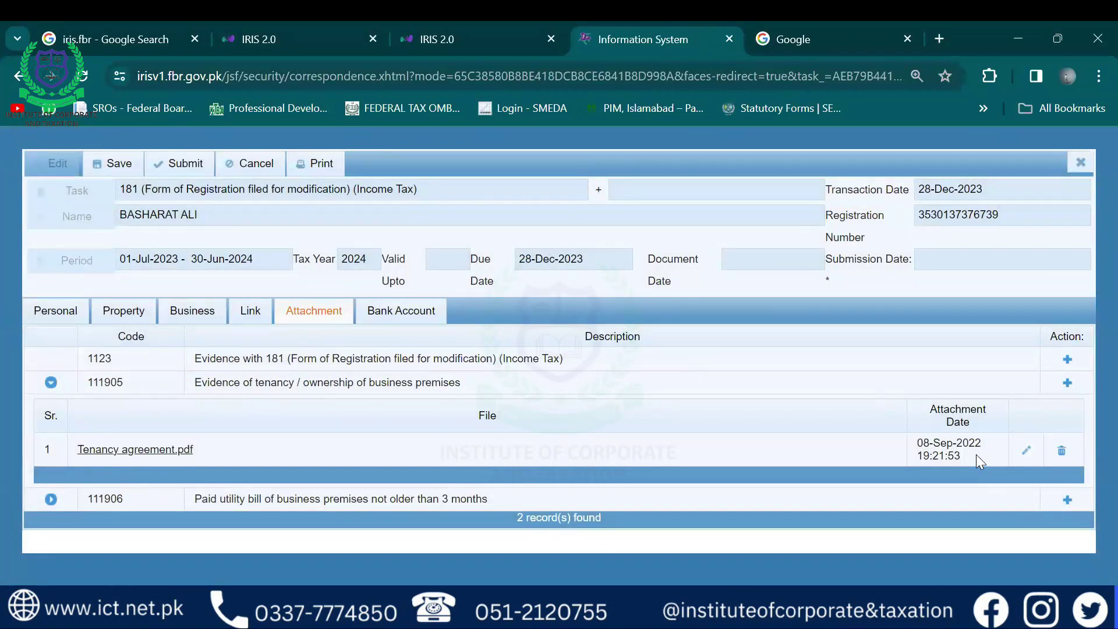
# Collapse the tenancy evidence row to hide Tenancy agreement.pdf
pyautogui.click(50, 384)
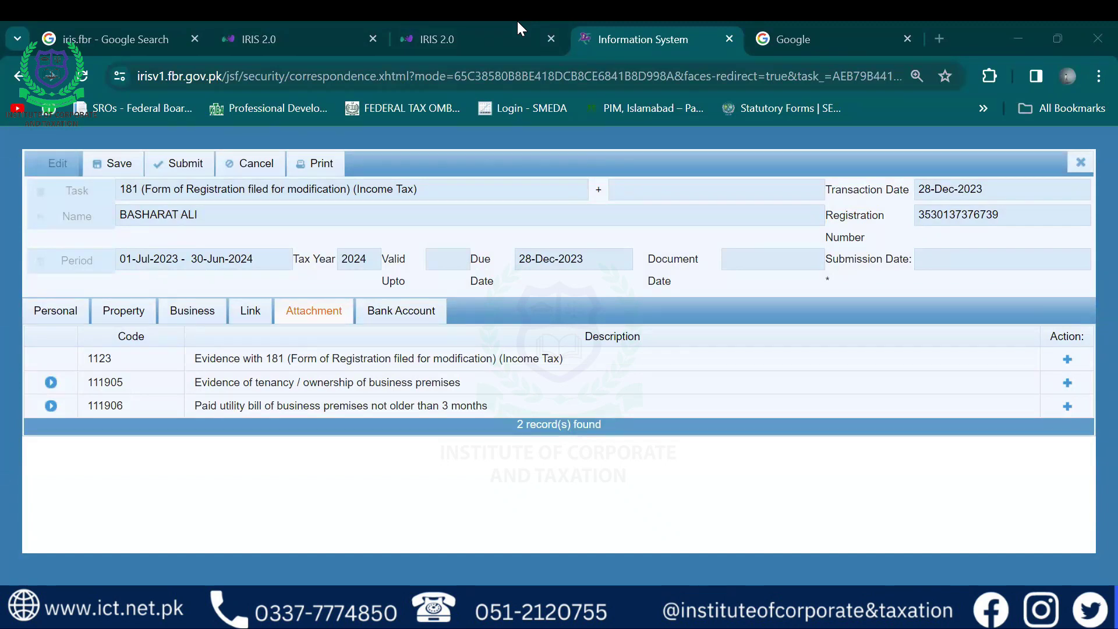
# View the Habib Bank current account, 100% Owner share, marked primary
pyautogui.click(396, 320)
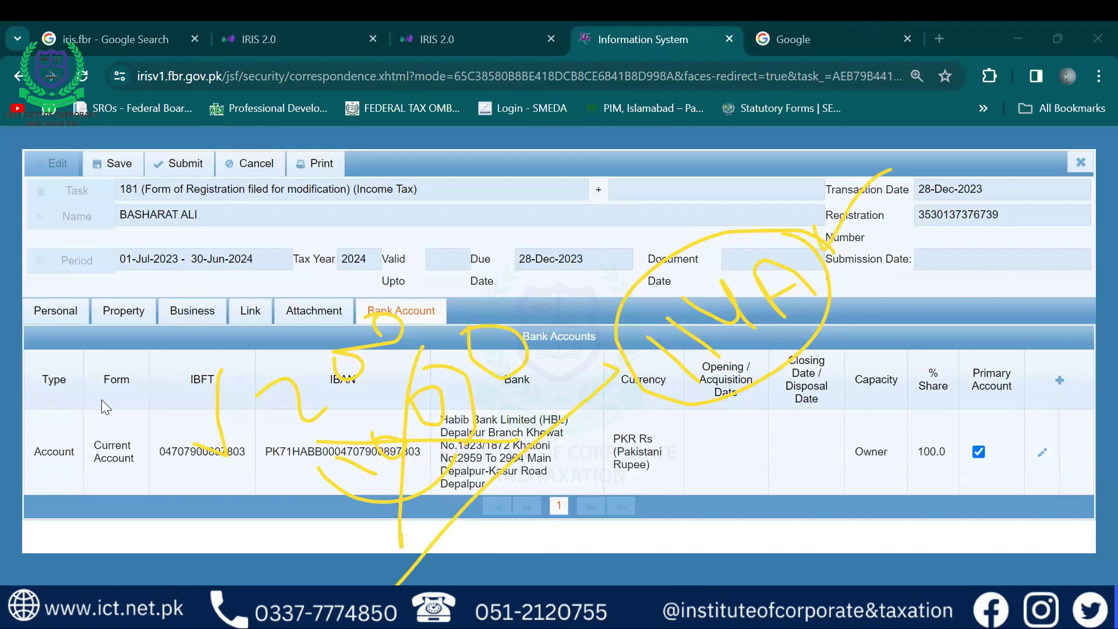
pyautogui.press('Escape')
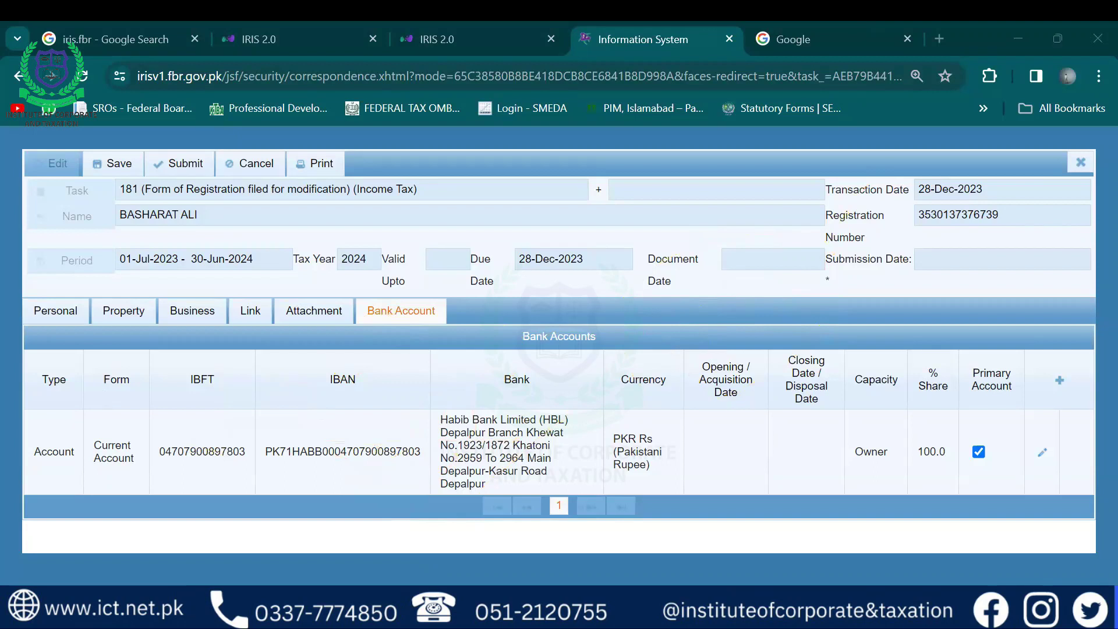
# On the Business tab, start a new business entry and browse its capacity options
pyautogui.click(205, 307)
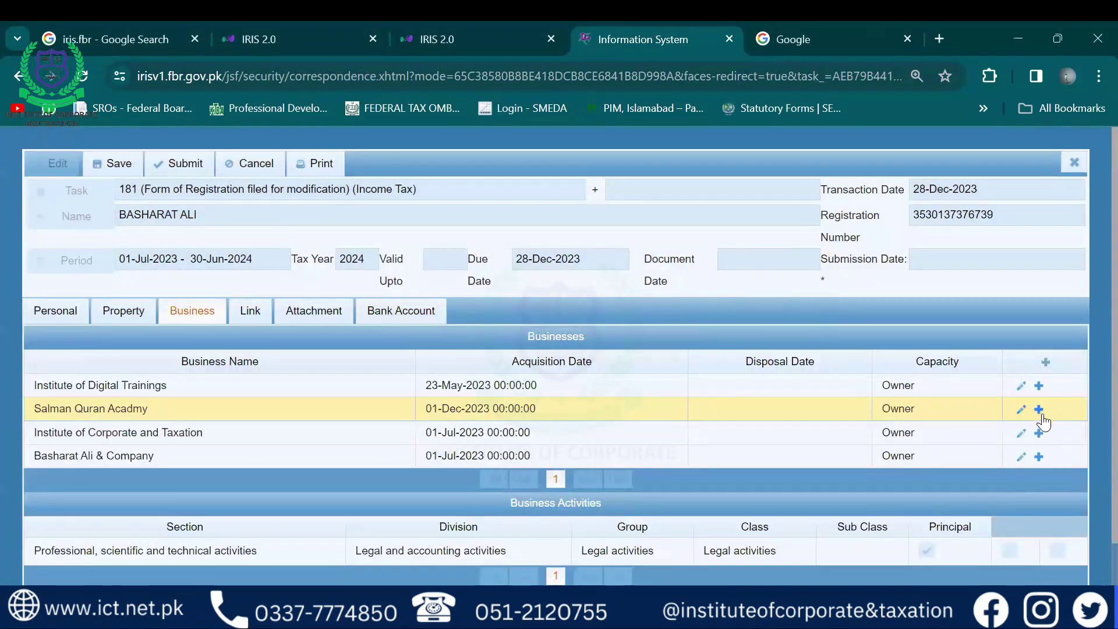
pyautogui.click(1046, 362)
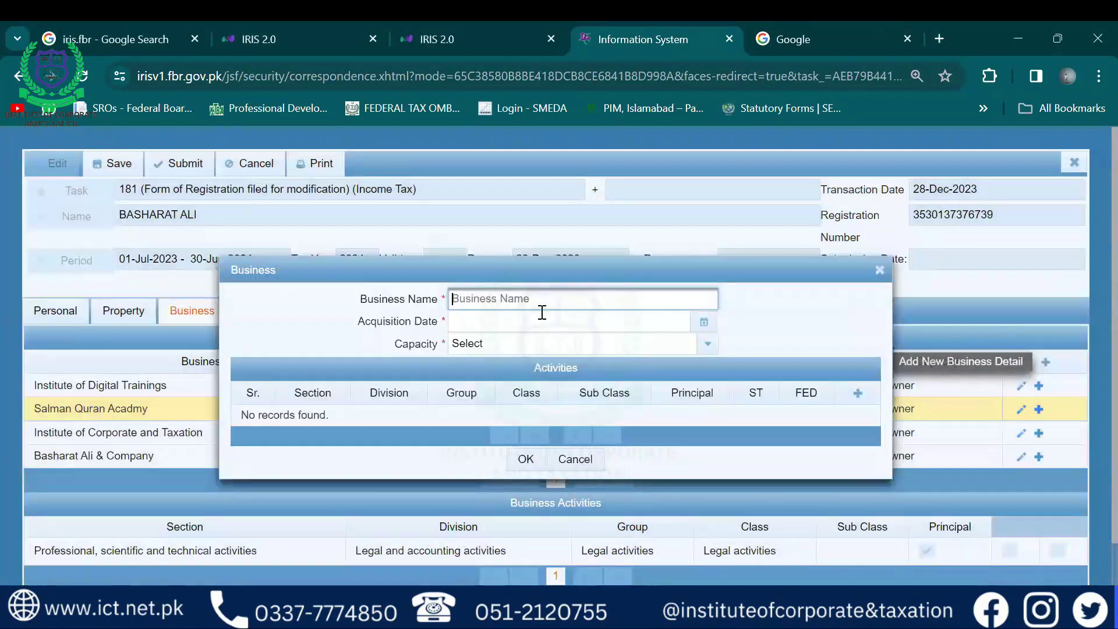
pyautogui.click(511, 295)
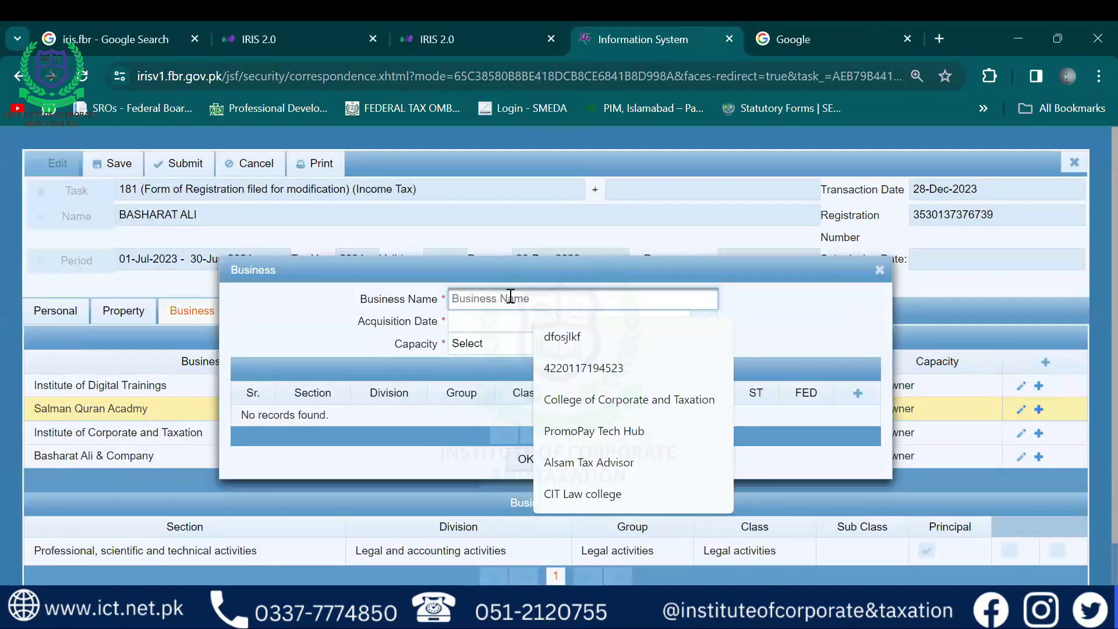
pyautogui.click(477, 319)
pyautogui.click(481, 347)
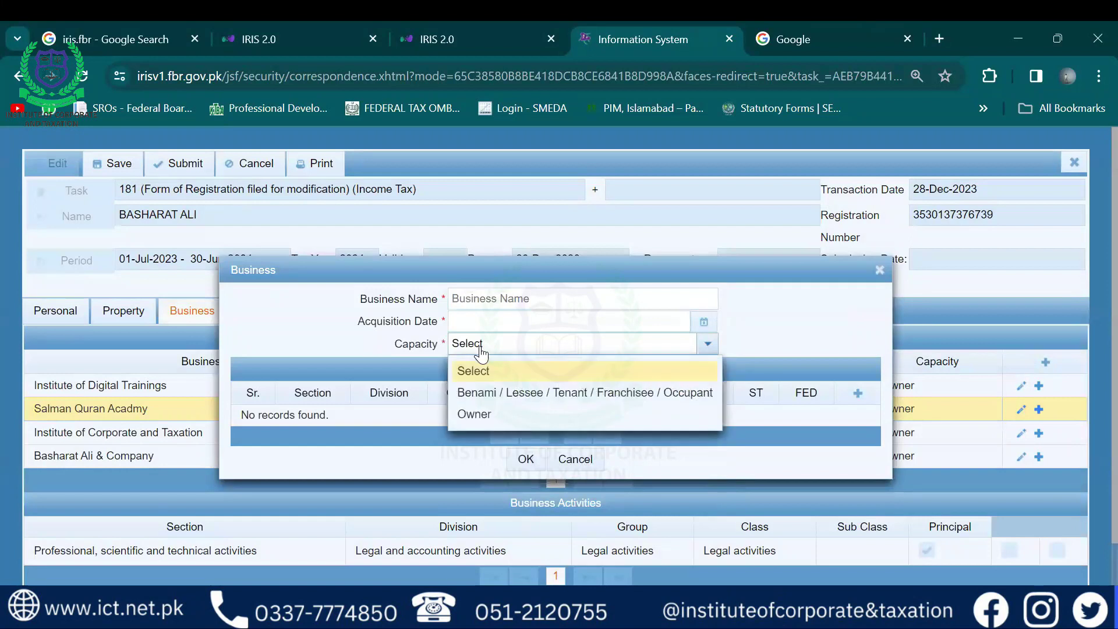
pyautogui.click(365, 374)
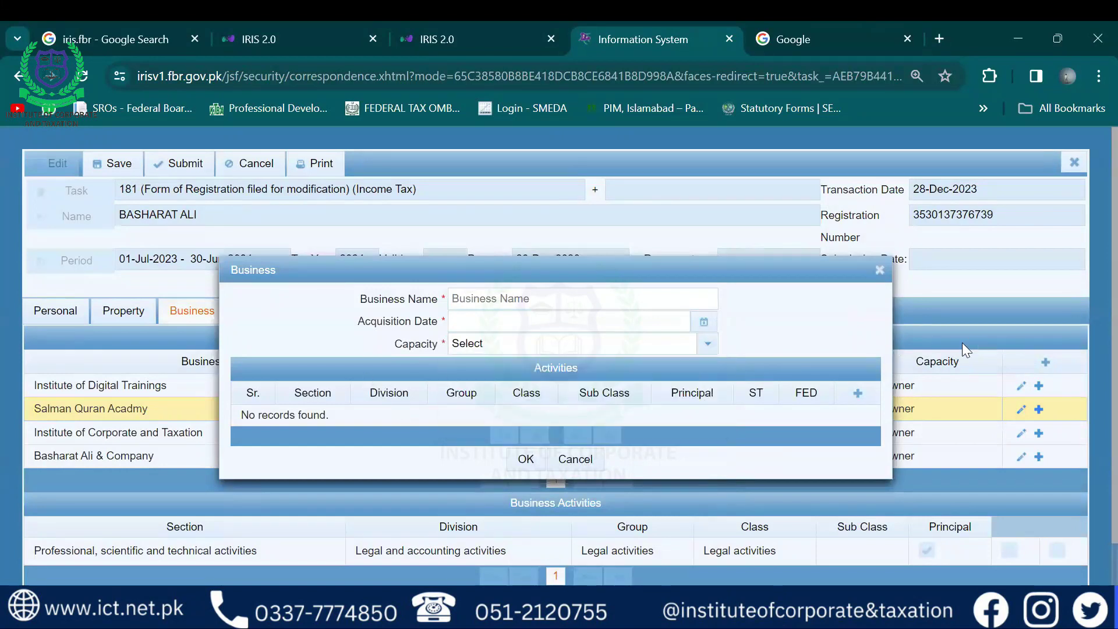
# Try a principal activity starting 28 December 2023, then discard it and cancel the new business
pyautogui.click(857, 393)
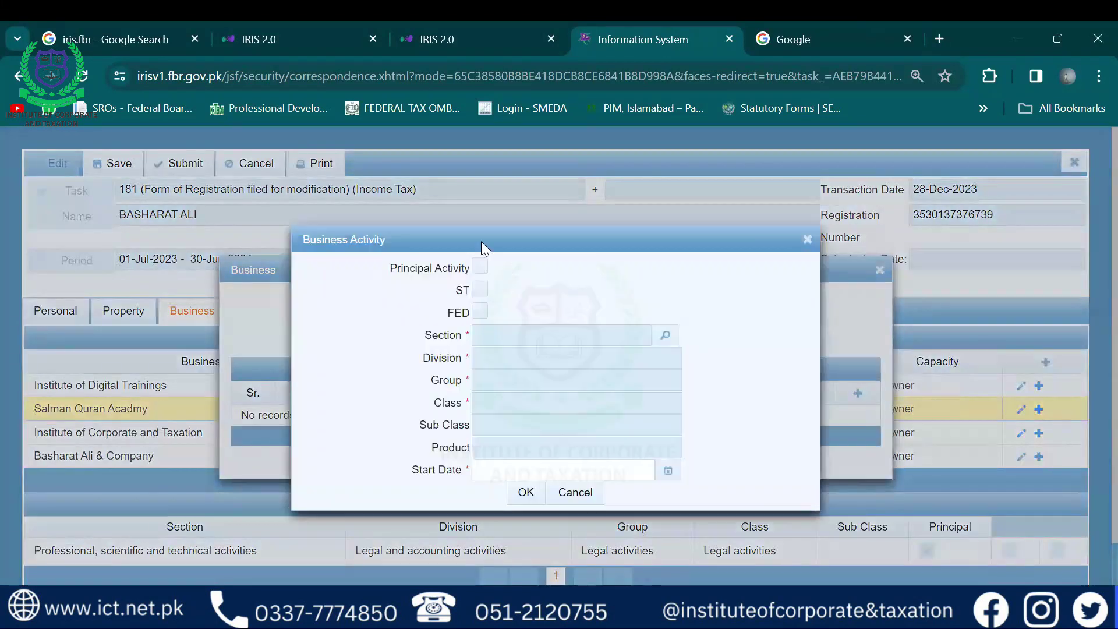
pyautogui.click(480, 267)
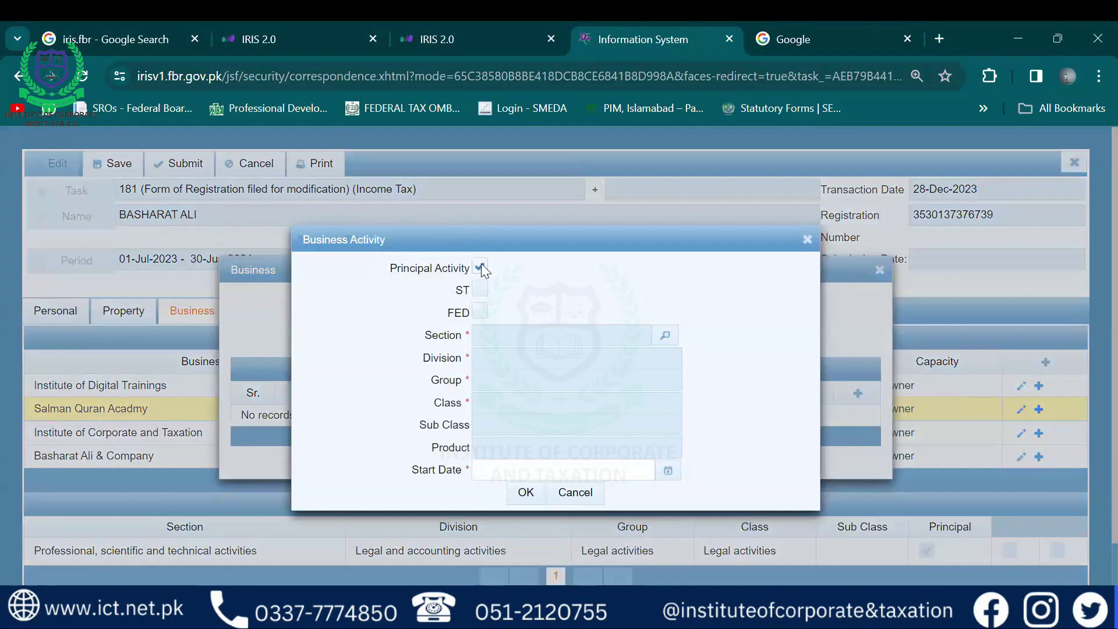
pyautogui.click(675, 336)
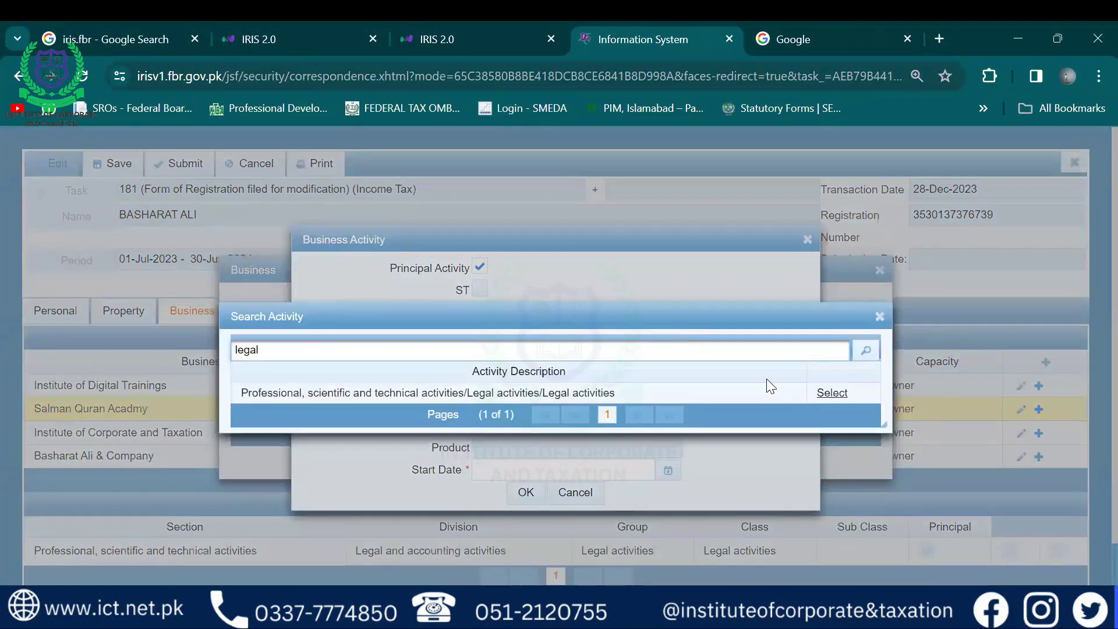
pyautogui.press('BackSpace')
pyautogui.press('BackSpace')
pyautogui.press('BackSpace')
pyautogui.press('BackSpace')
pyautogui.press('BackSpace')
pyautogui.write('dia')
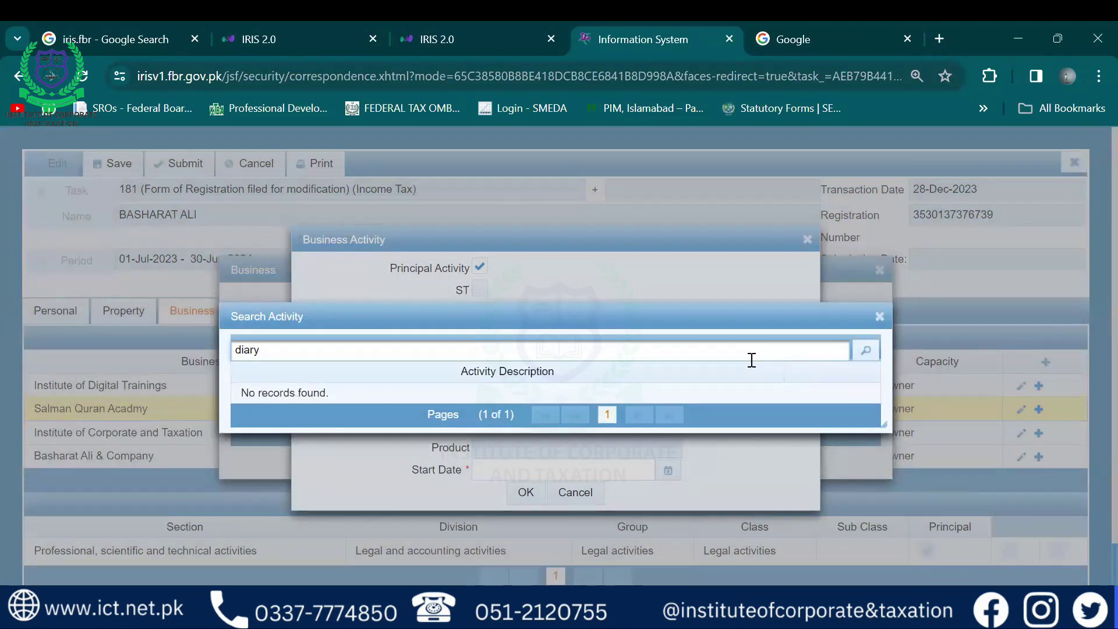
pyautogui.press('BackSpace')
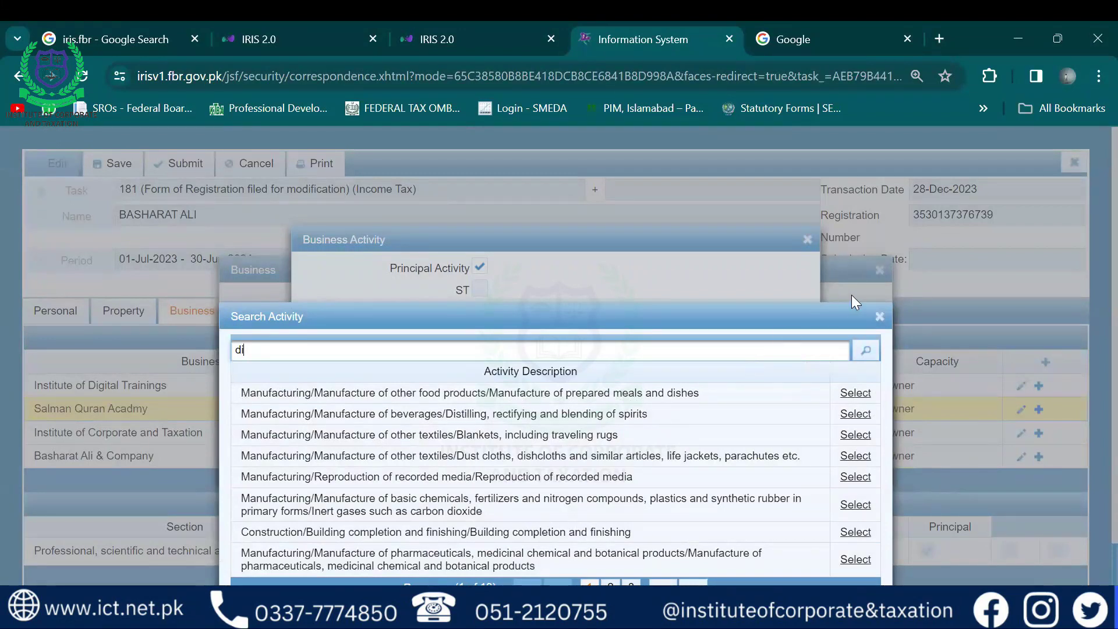
pyautogui.click(879, 316)
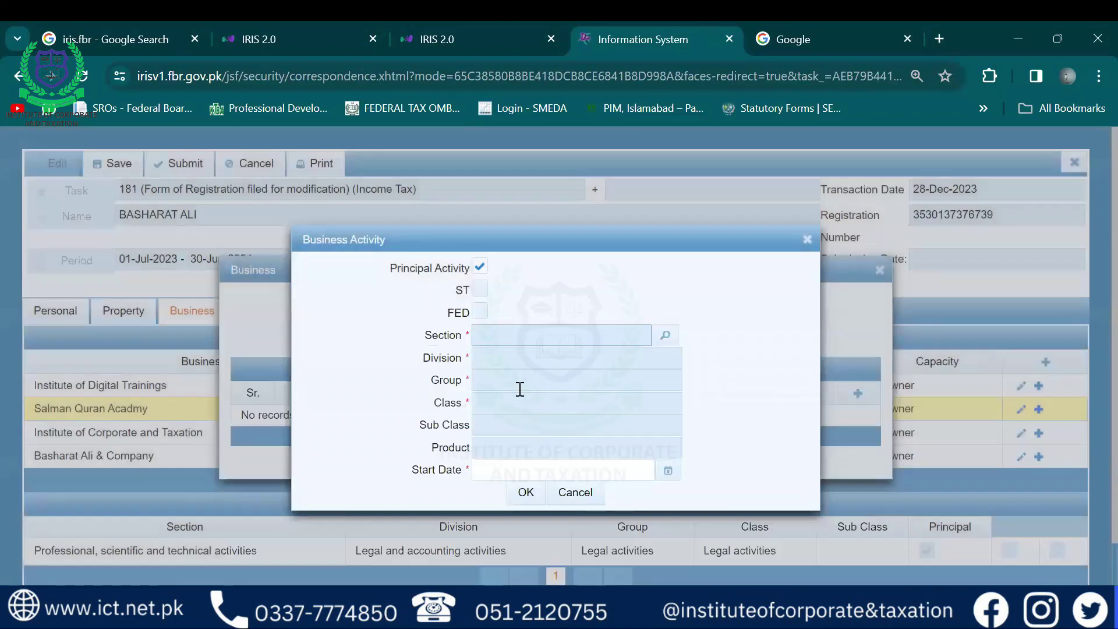
pyautogui.click(668, 469)
pyautogui.click(600, 428)
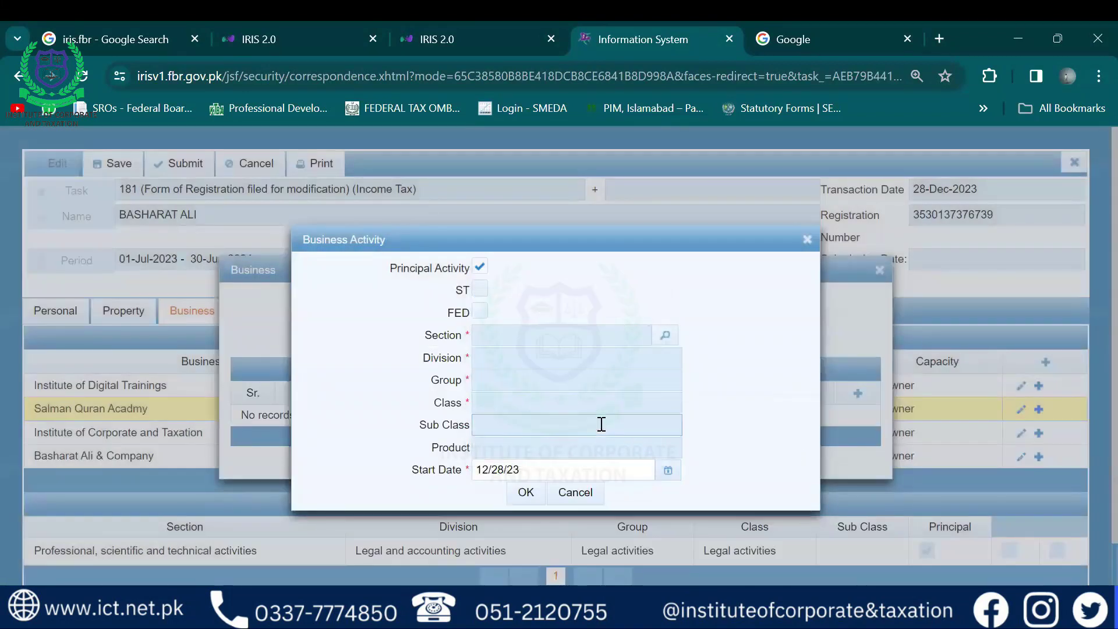
pyautogui.click(526, 493)
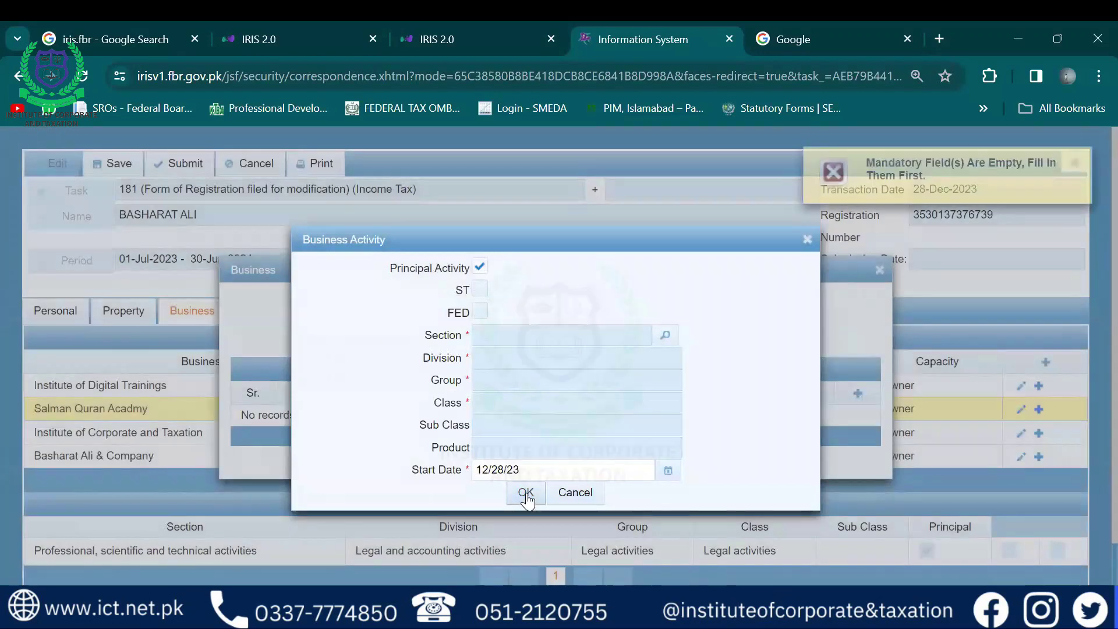
pyautogui.click(807, 239)
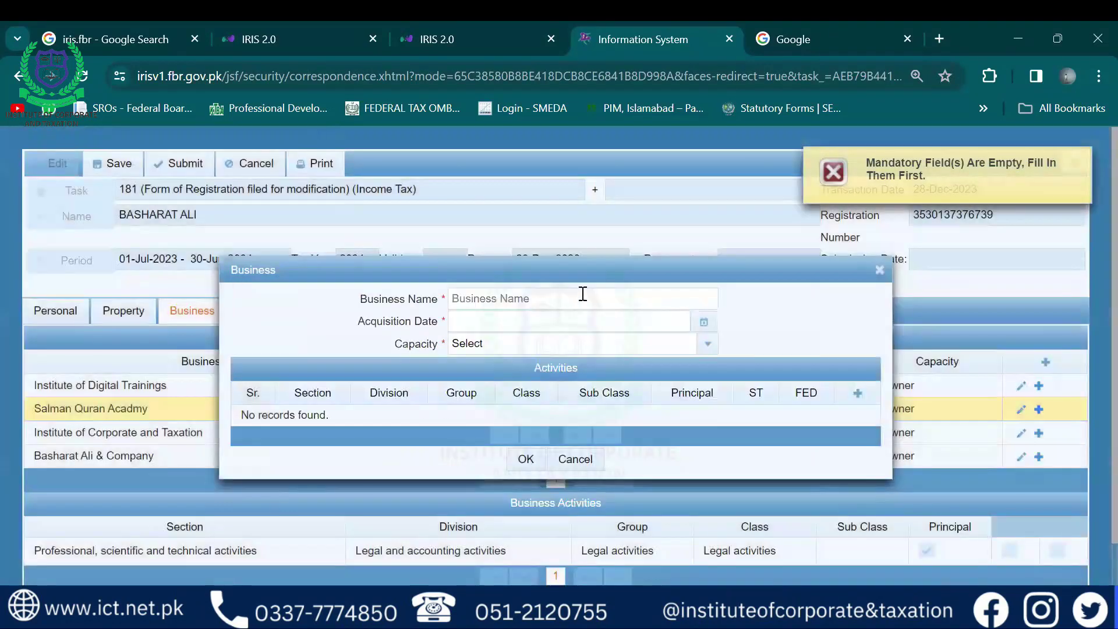
pyautogui.click(524, 460)
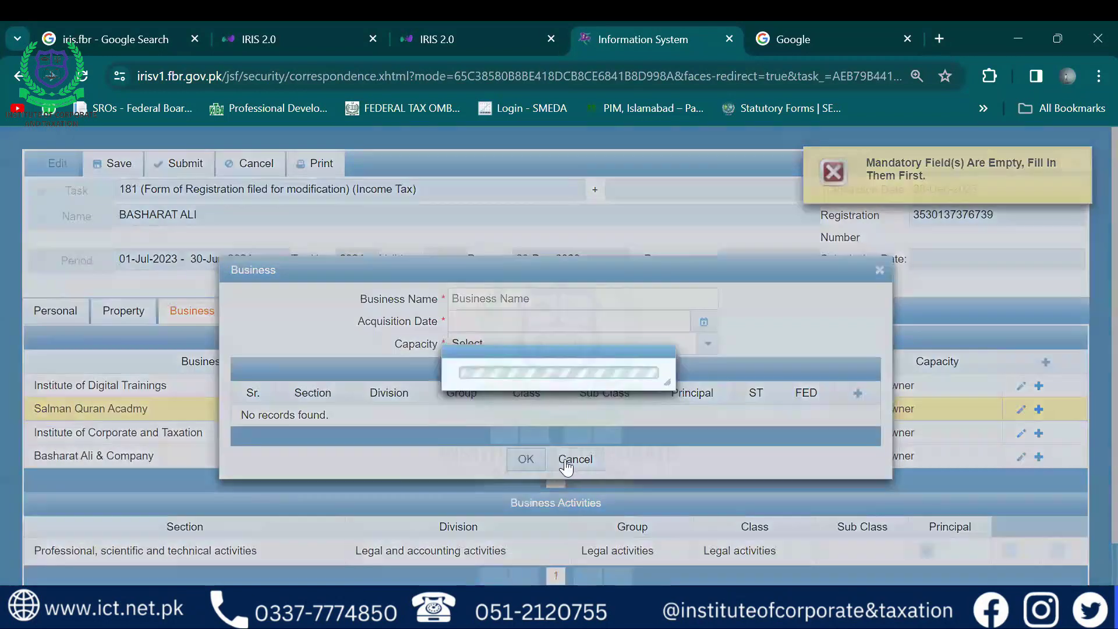
pyautogui.click(576, 459)
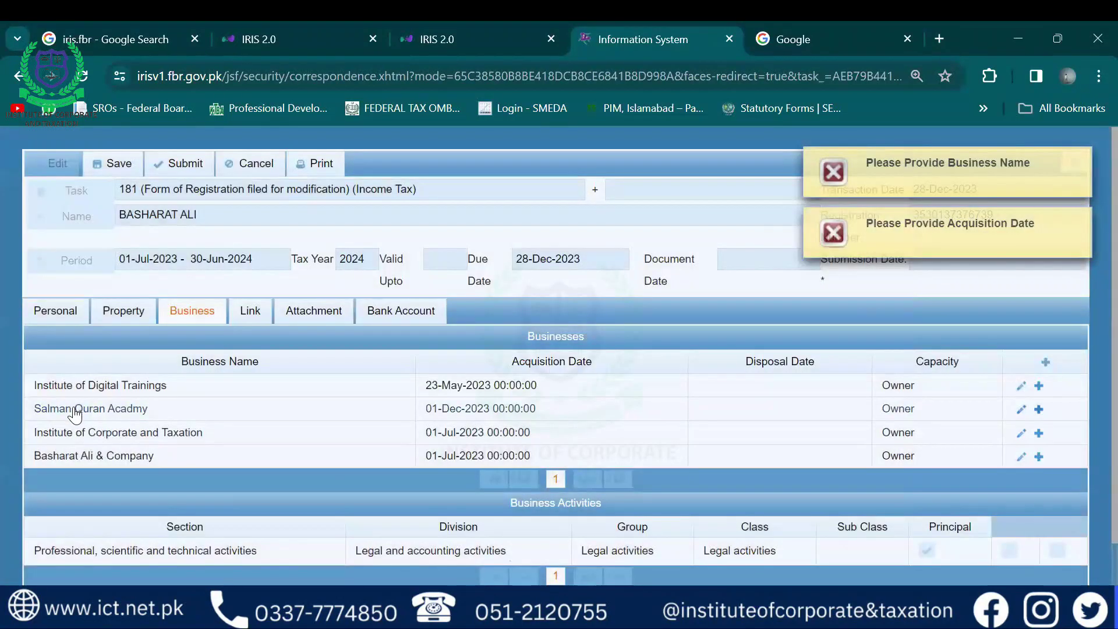
# Close Salman Quran Acadmy's property list and show Institute of Digital Trainings' IT activities
pyautogui.click(1037, 411)
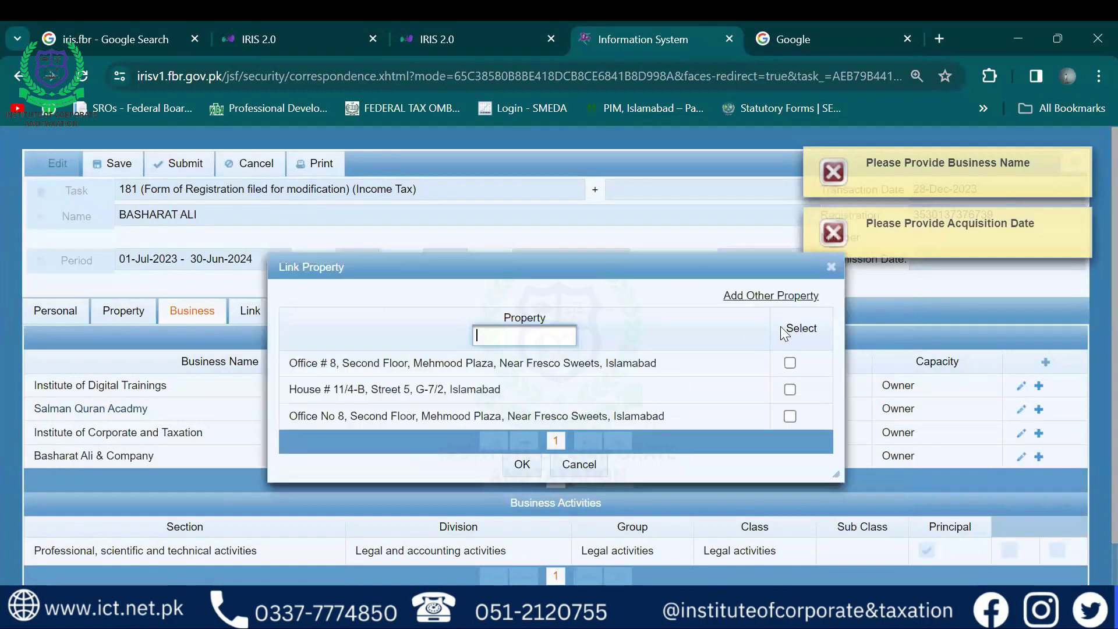
pyautogui.click(831, 266)
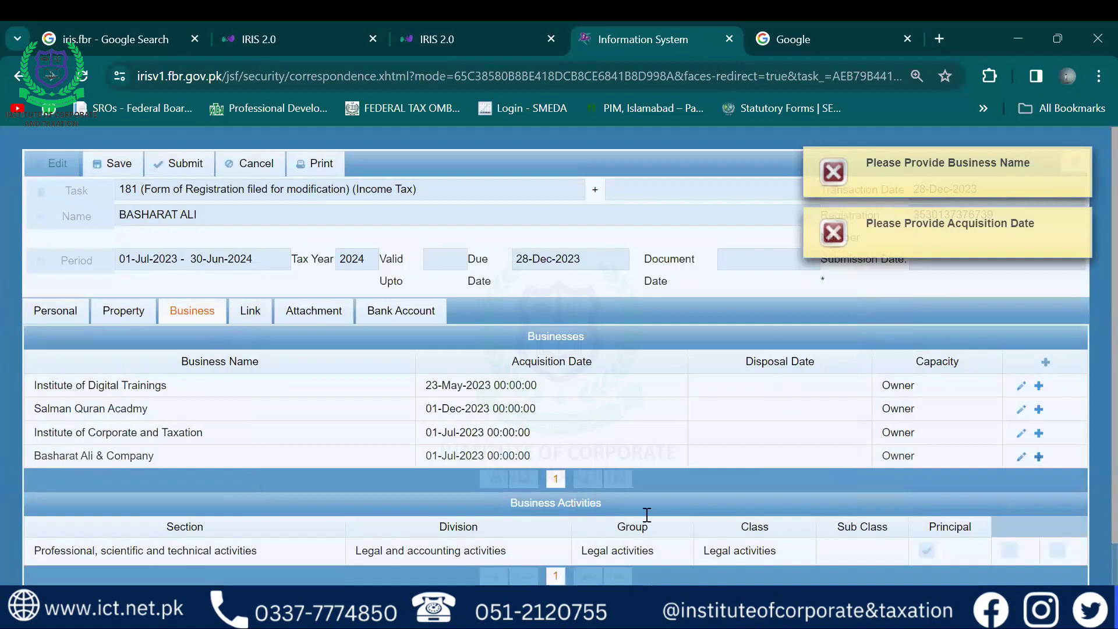
pyautogui.scroll(-1, 1090, 350)
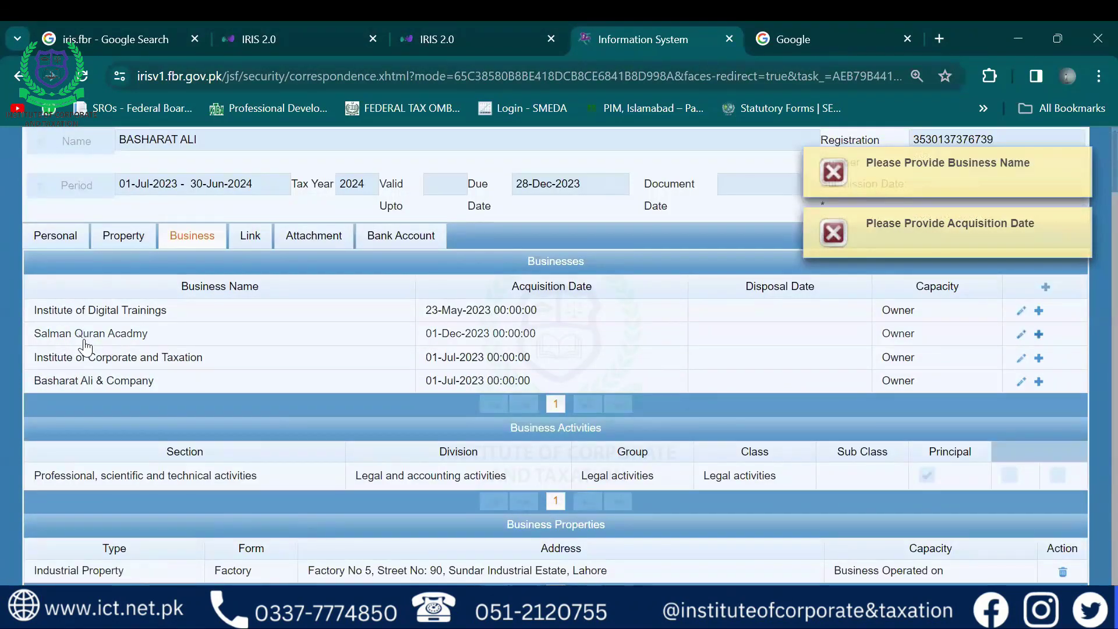
pyautogui.click(83, 315)
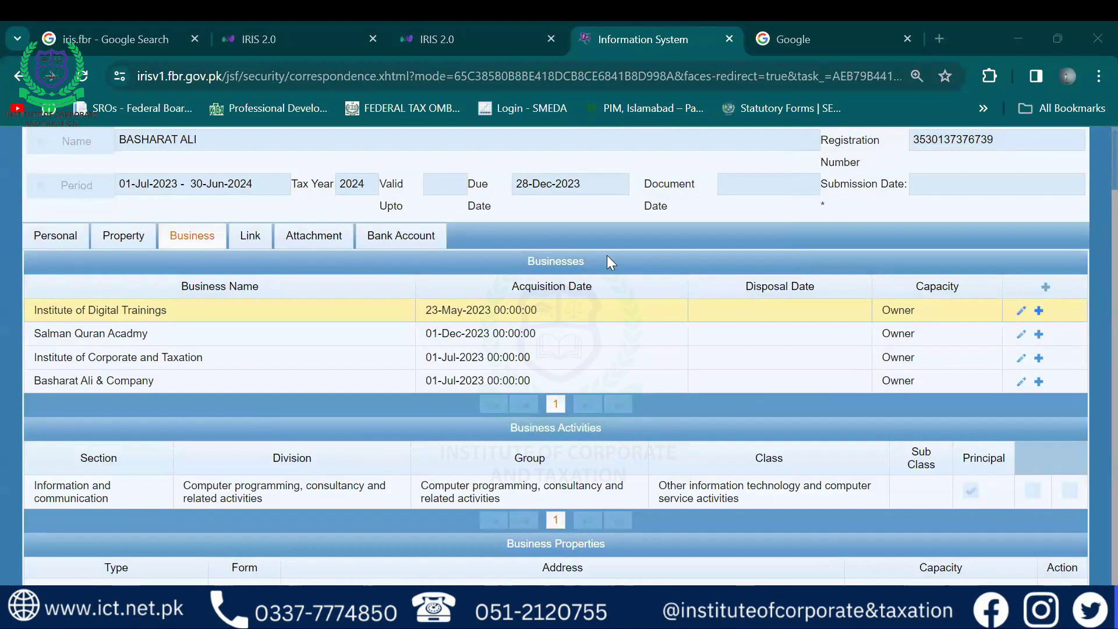
pyautogui.click(333, 233)
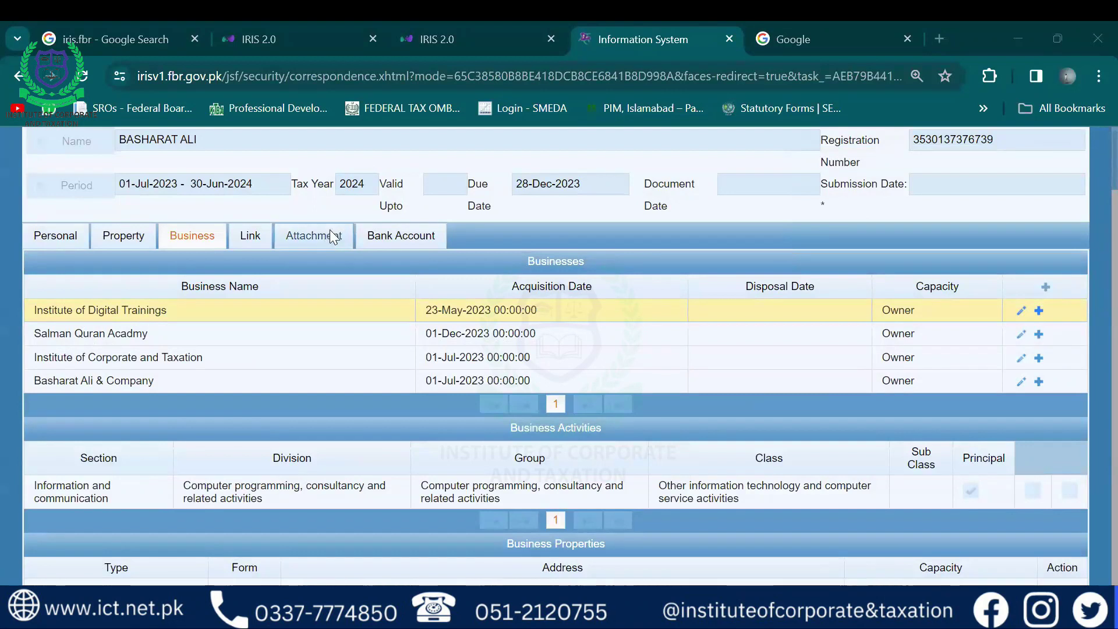
# Highlight the 181, tenancy and paid utility bill attachment descriptions
pyautogui.moveTo(456, 382); pyautogui.dragTo(223, 382)
pyautogui.click(223, 381)
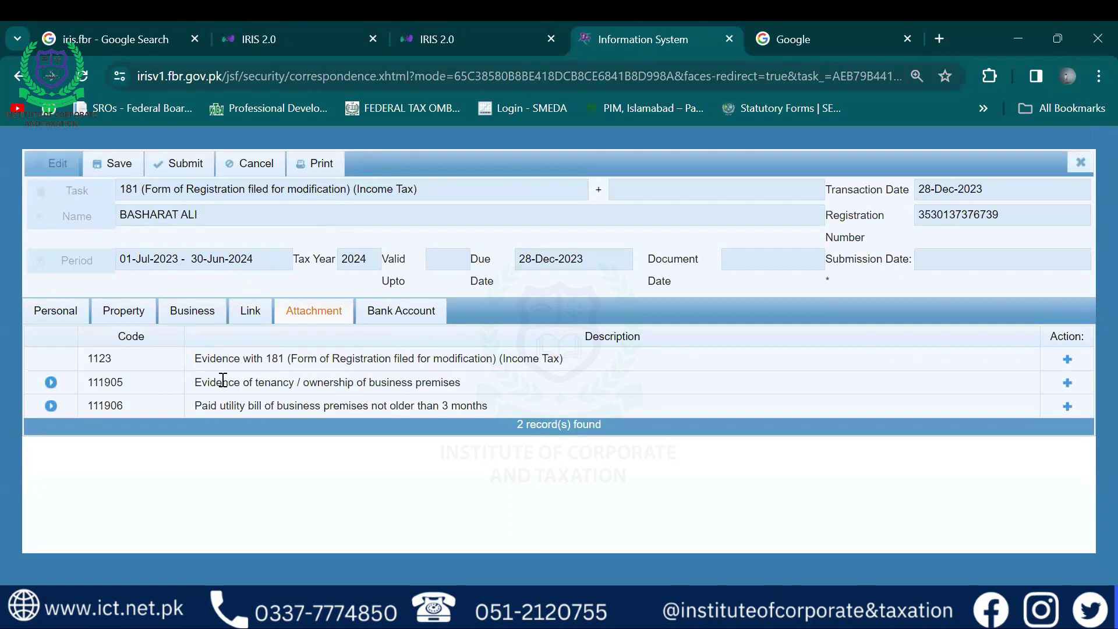
pyautogui.moveTo(224, 380); pyautogui.dragTo(392, 386)
pyautogui.click(392, 386)
pyautogui.moveTo(217, 358); pyautogui.dragTo(573, 359)
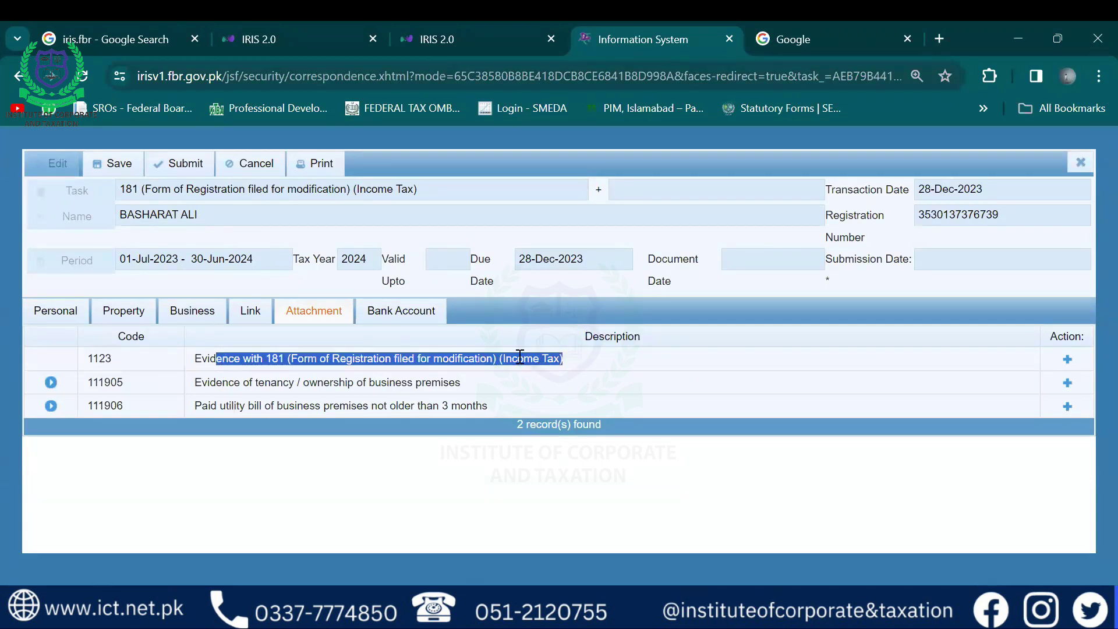
pyautogui.click(480, 367)
pyautogui.moveTo(218, 378); pyautogui.dragTo(412, 386)
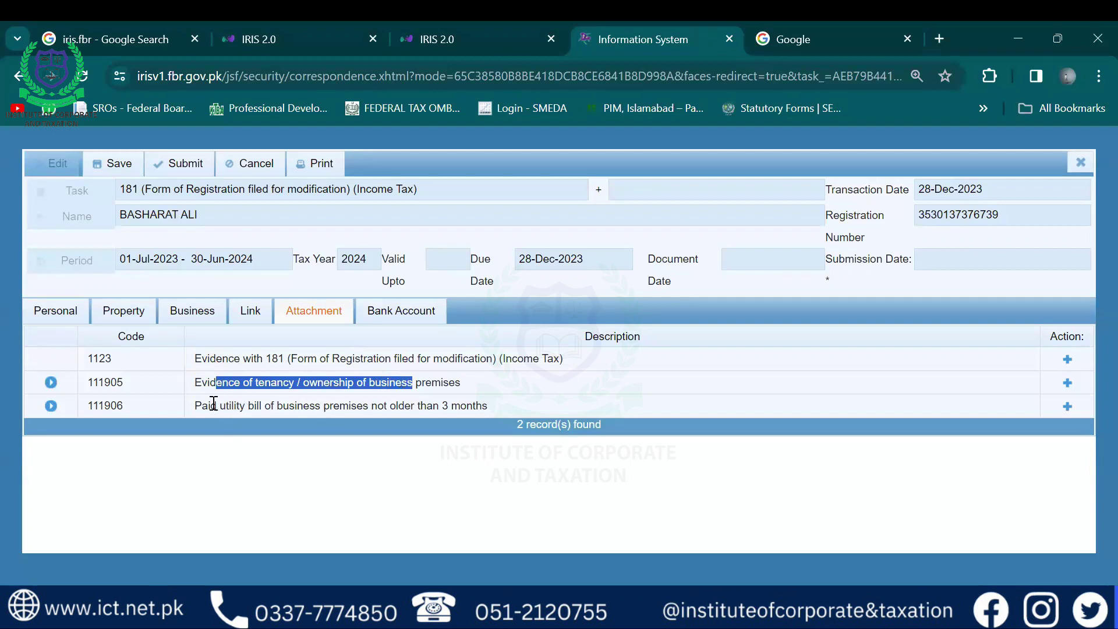
pyautogui.moveTo(208, 404); pyautogui.dragTo(310, 403)
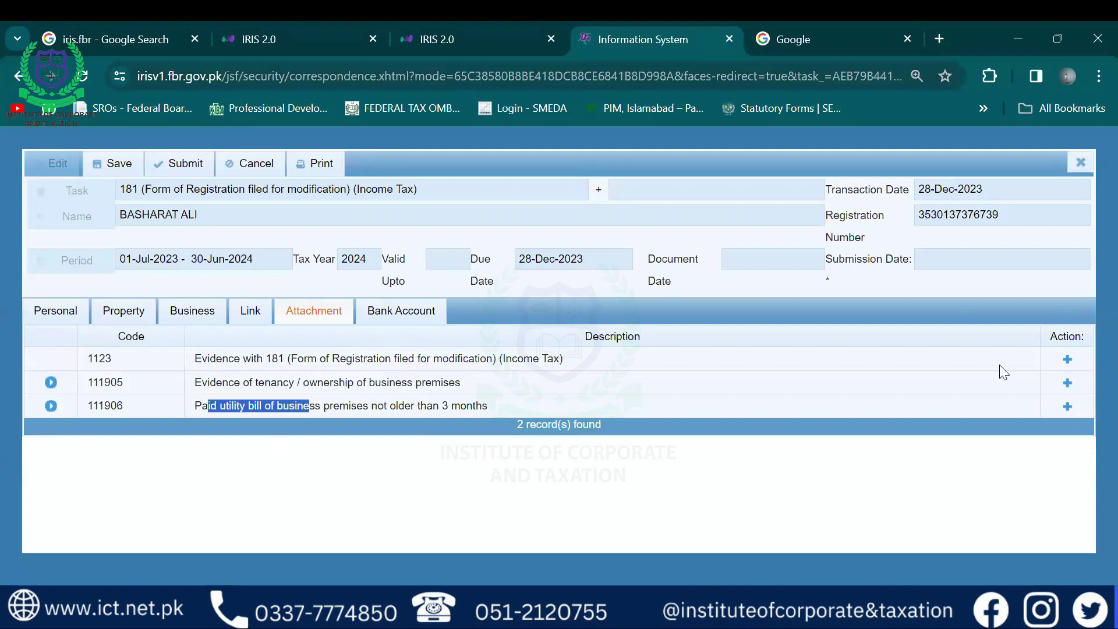
# Check the personal details, then close the 181 form discarding unsaved changes
pyautogui.click(60, 305)
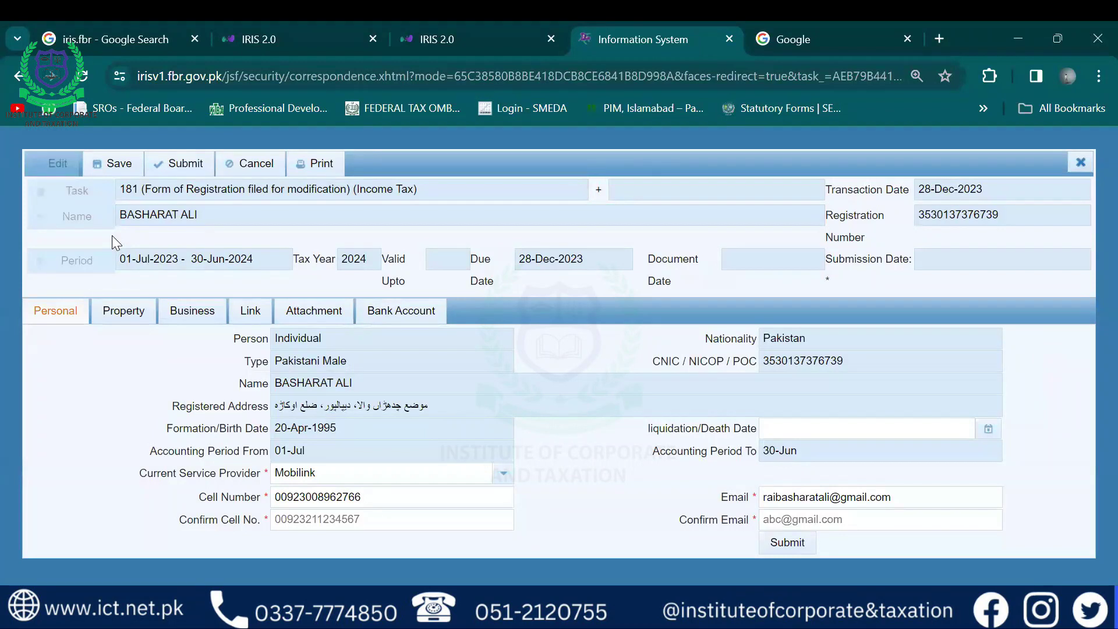
pyautogui.press('Escape')
pyautogui.click(445, 402)
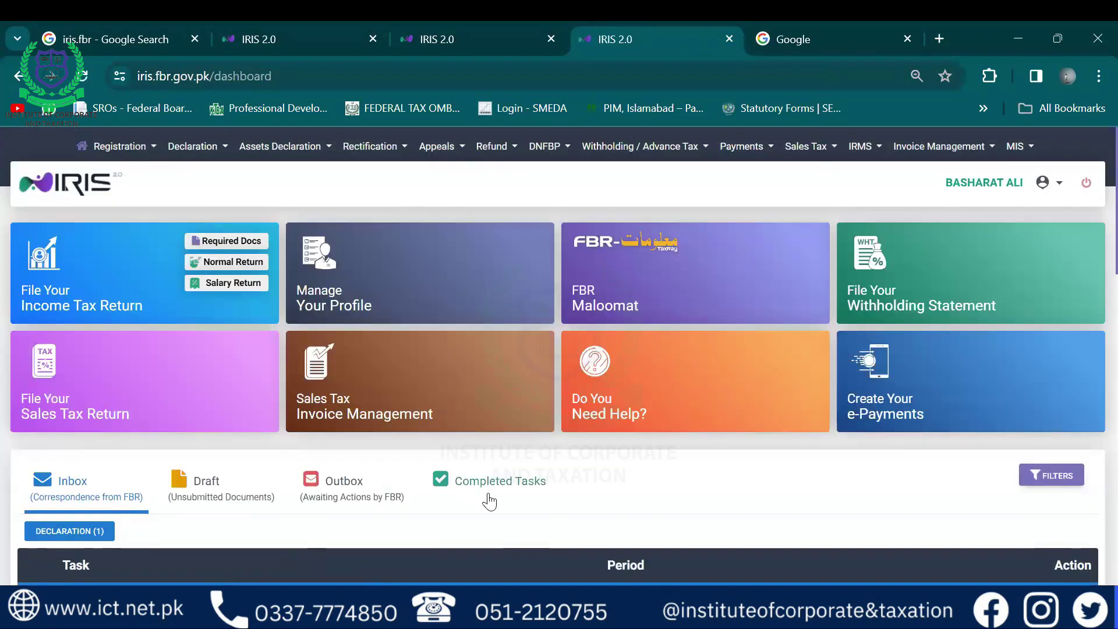
# In Completed Tasks, highlight the 181 'registration filed for modification' and 'order to grant' task titles
pyautogui.scroll(-5, 489, 501)
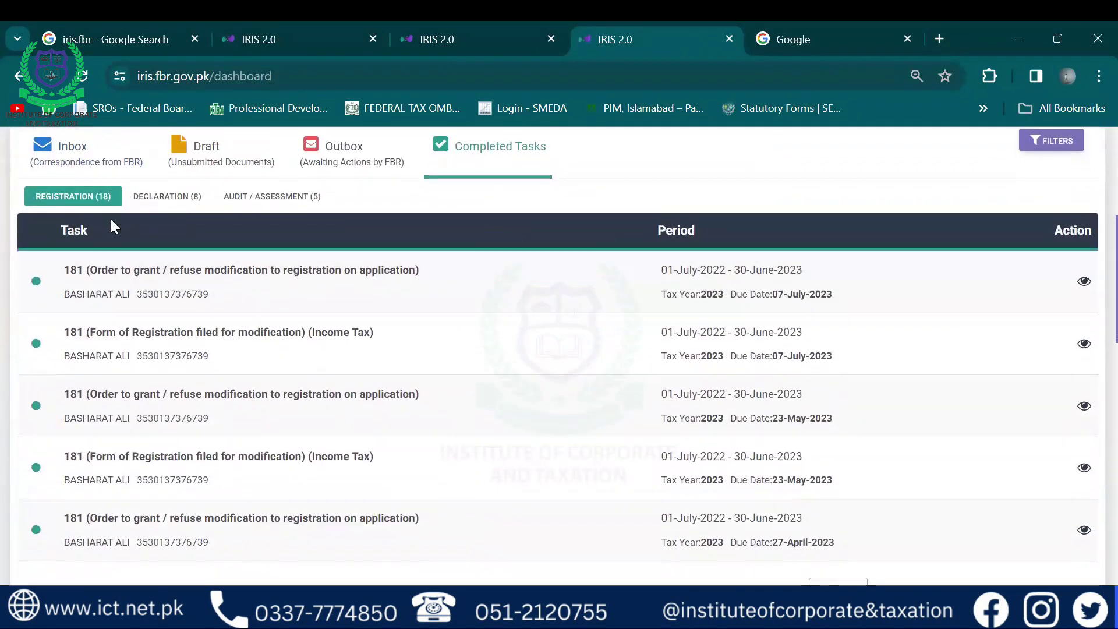
pyautogui.scroll(3, 8, 180)
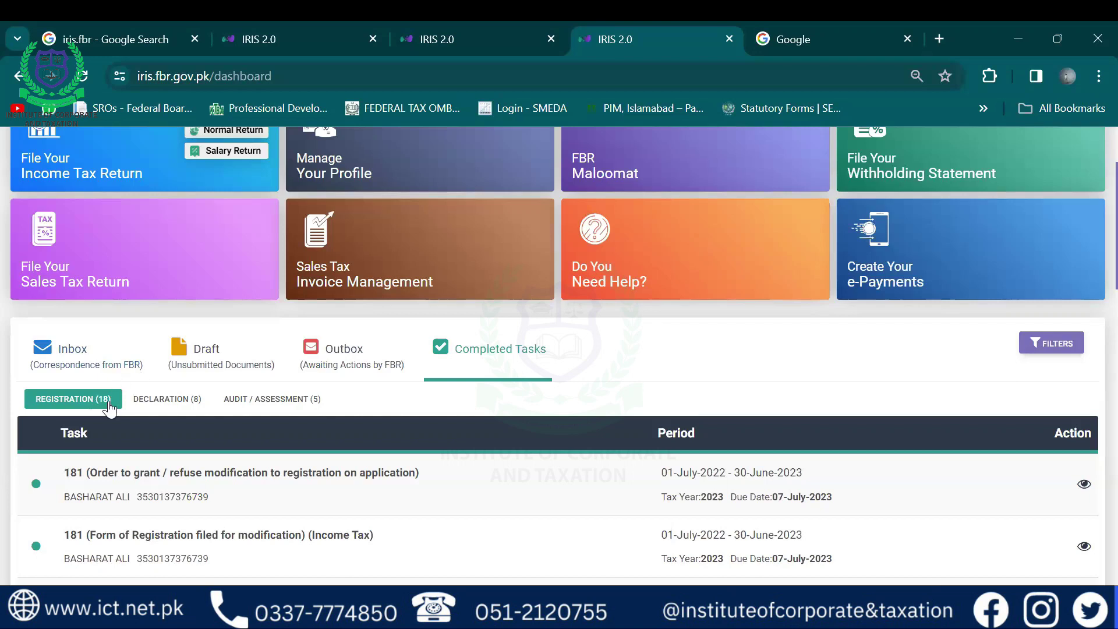
pyautogui.scroll(-1, 109, 409)
pyautogui.scroll(-2, 109, 409)
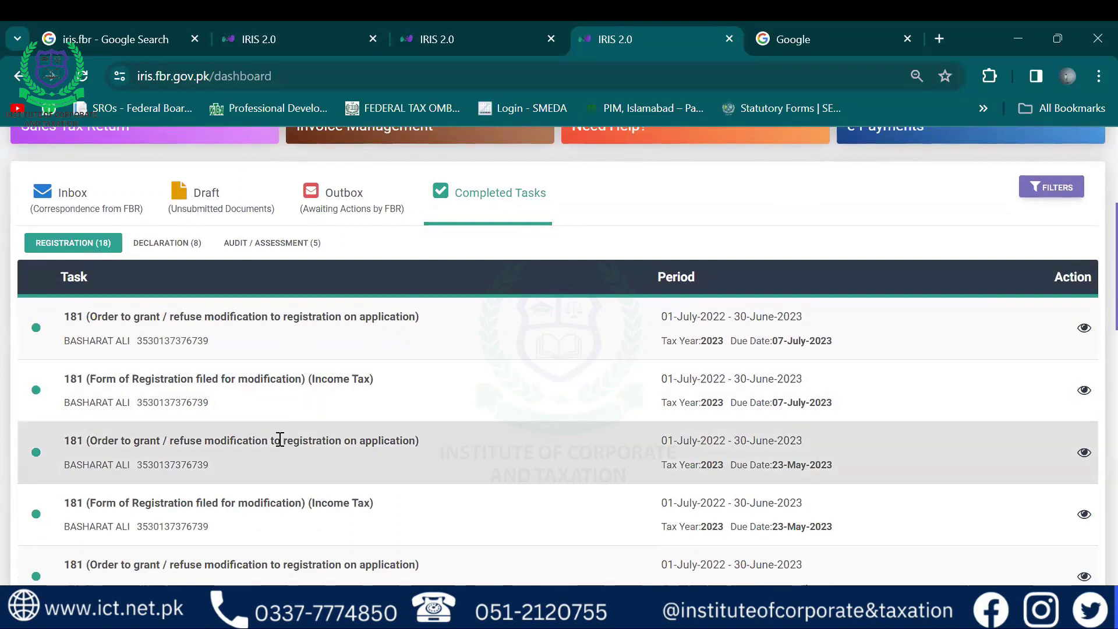
pyautogui.moveTo(116, 379); pyautogui.dragTo(319, 384)
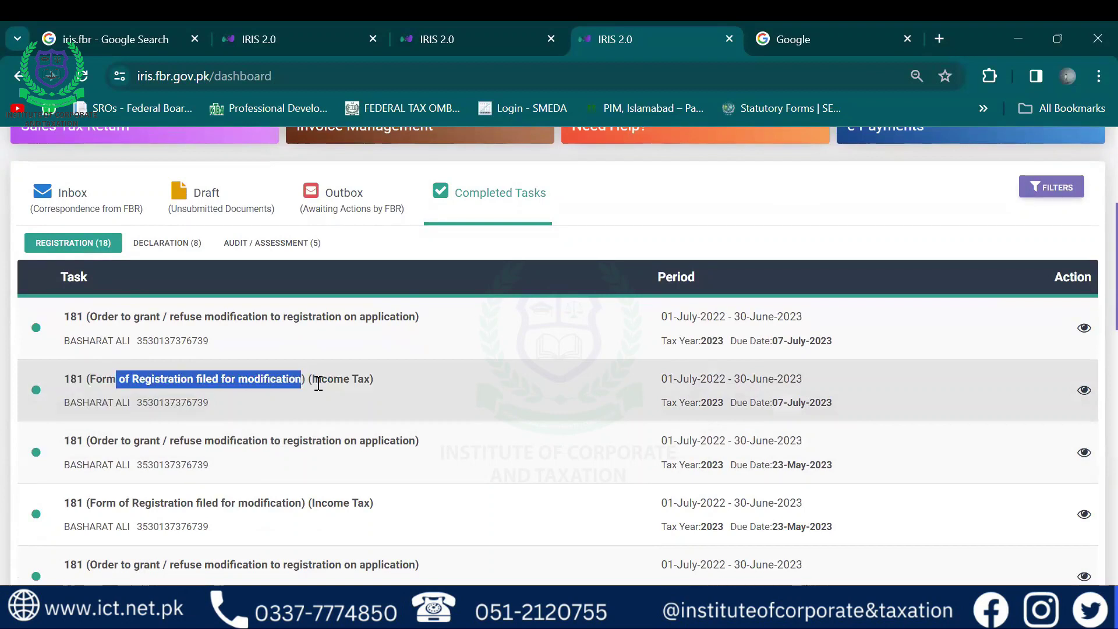
pyautogui.moveTo(89, 316); pyautogui.dragTo(193, 318)
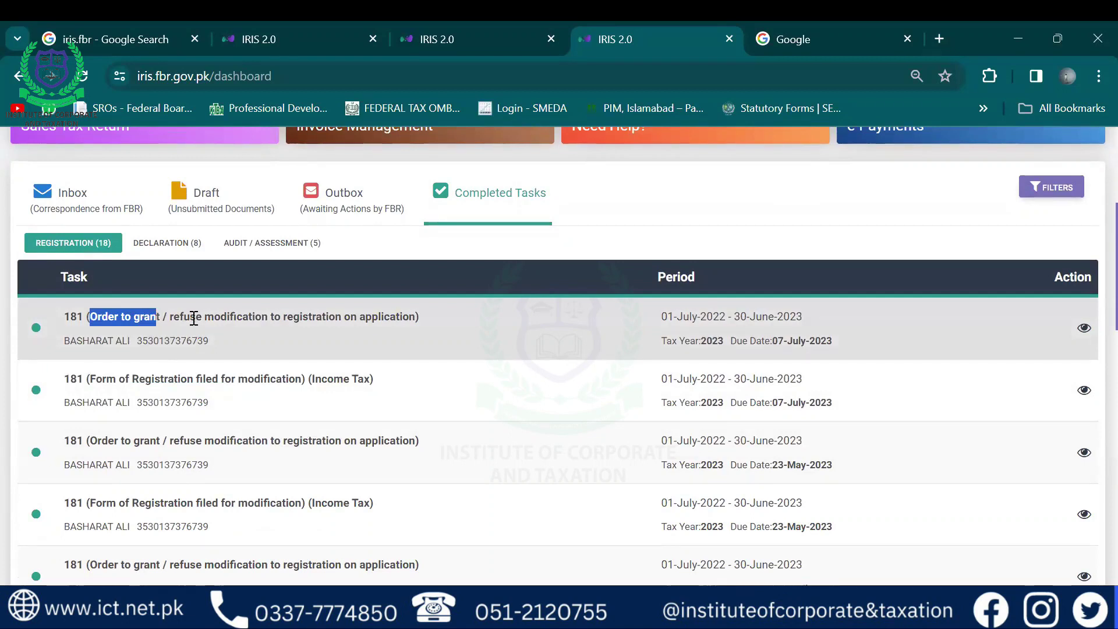
pyautogui.scroll(2, 194, 318)
pyautogui.scroll(2, 194, 318)
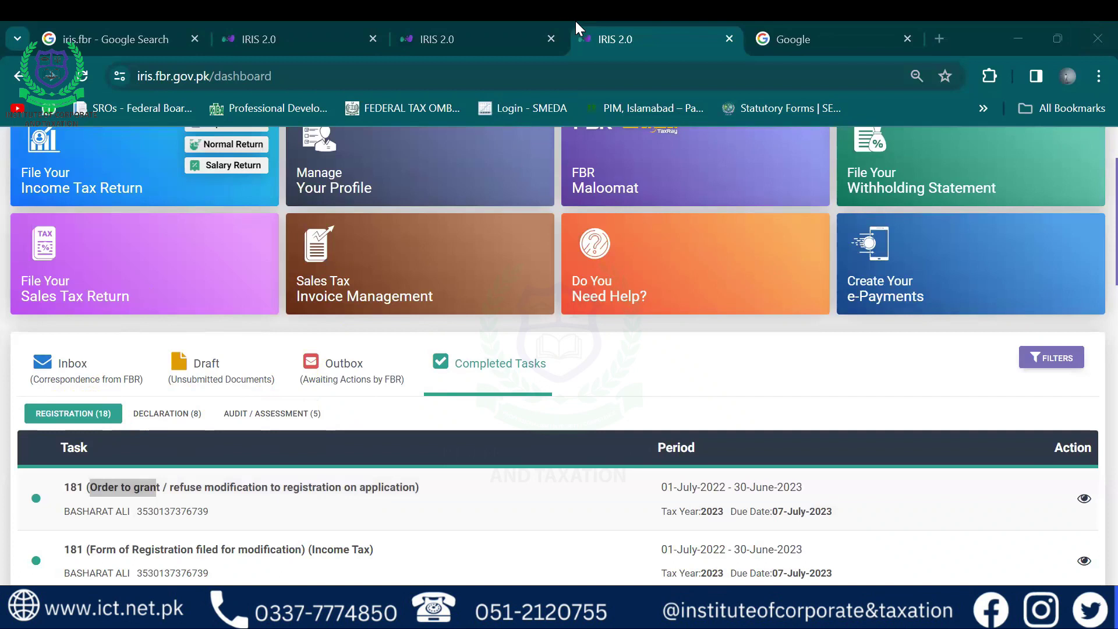
# Scroll the dashboard toward the Registration forms, including the 181 modification form
pyautogui.scroll(-3, 818, 19)
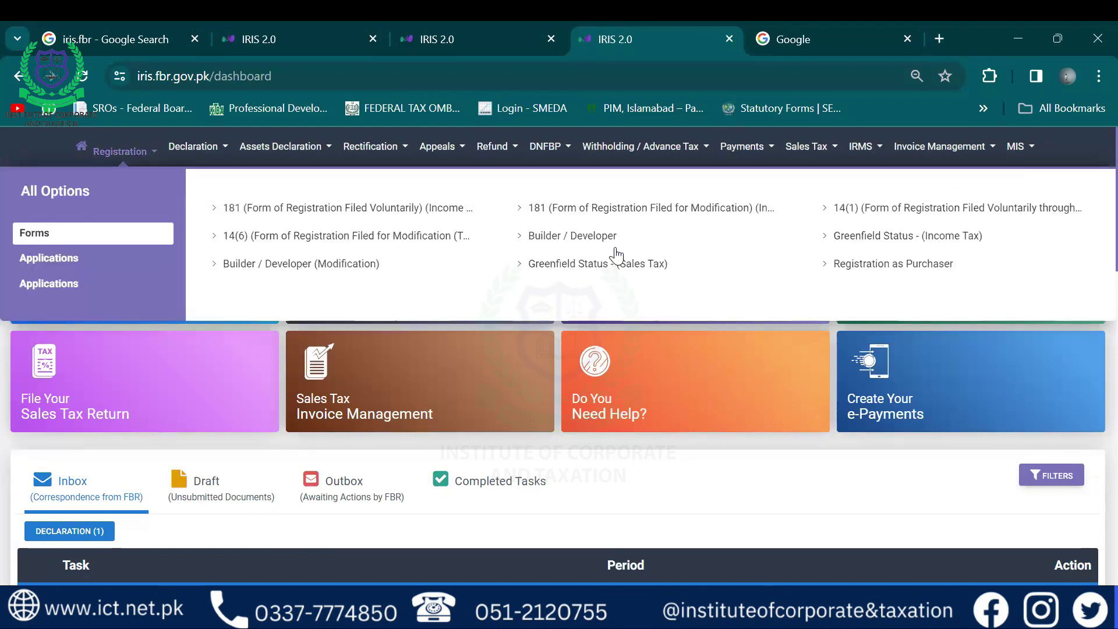
# Load fbr.gov.pk in the Google tab and open the Online Verification Portal from Online Services
pyautogui.click(840, 24)
pyautogui.write('fb')
pyautogui.press('Return')
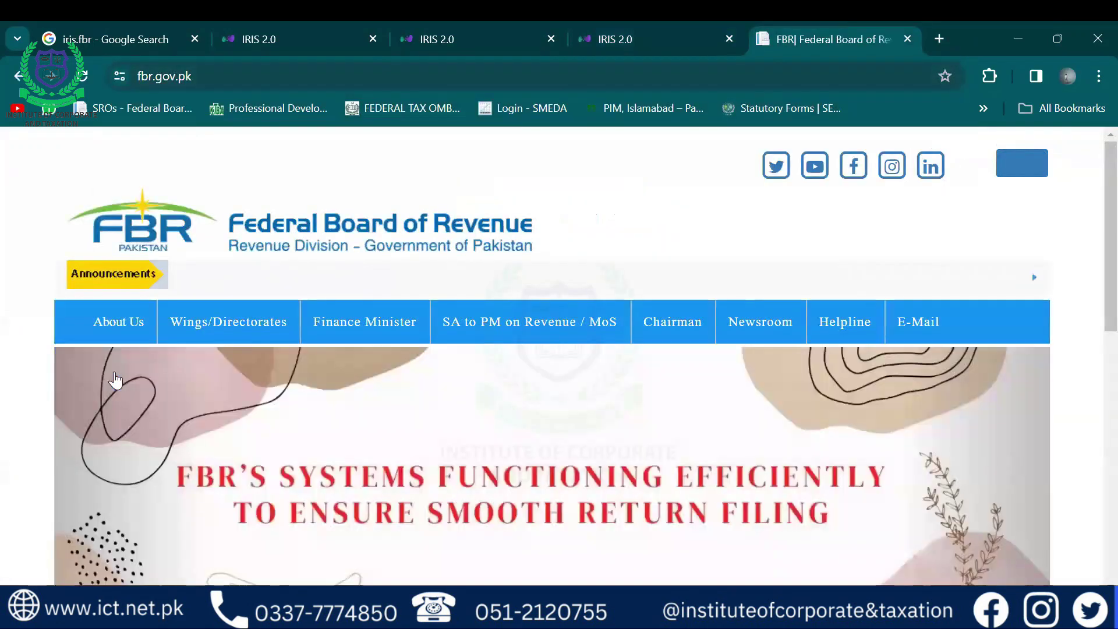
pyautogui.scroll(-10, 115, 379)
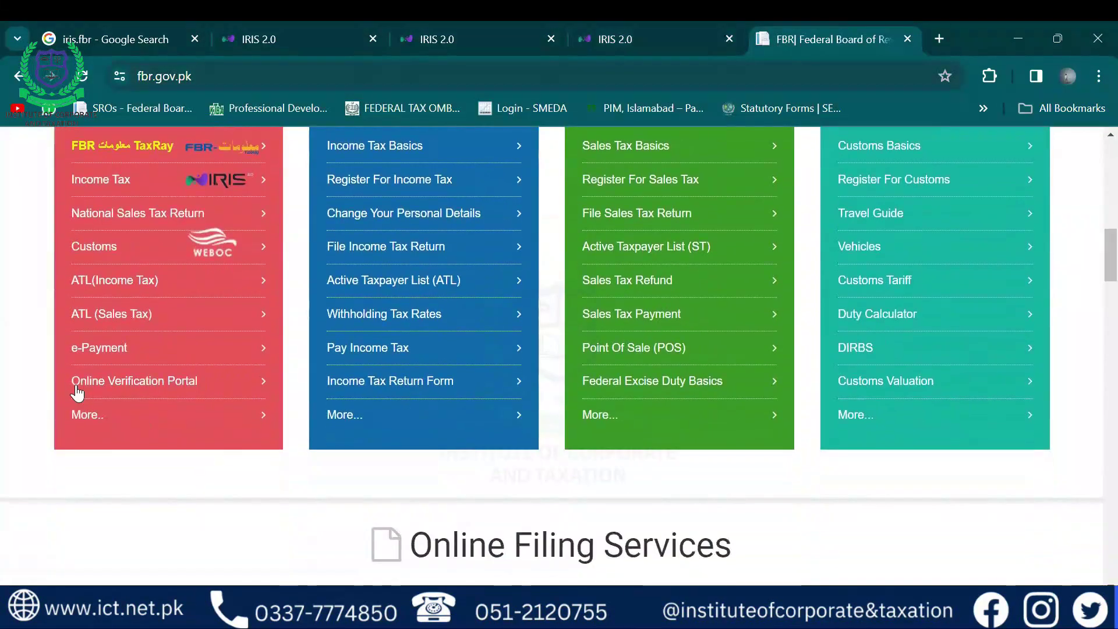
pyautogui.click(158, 383)
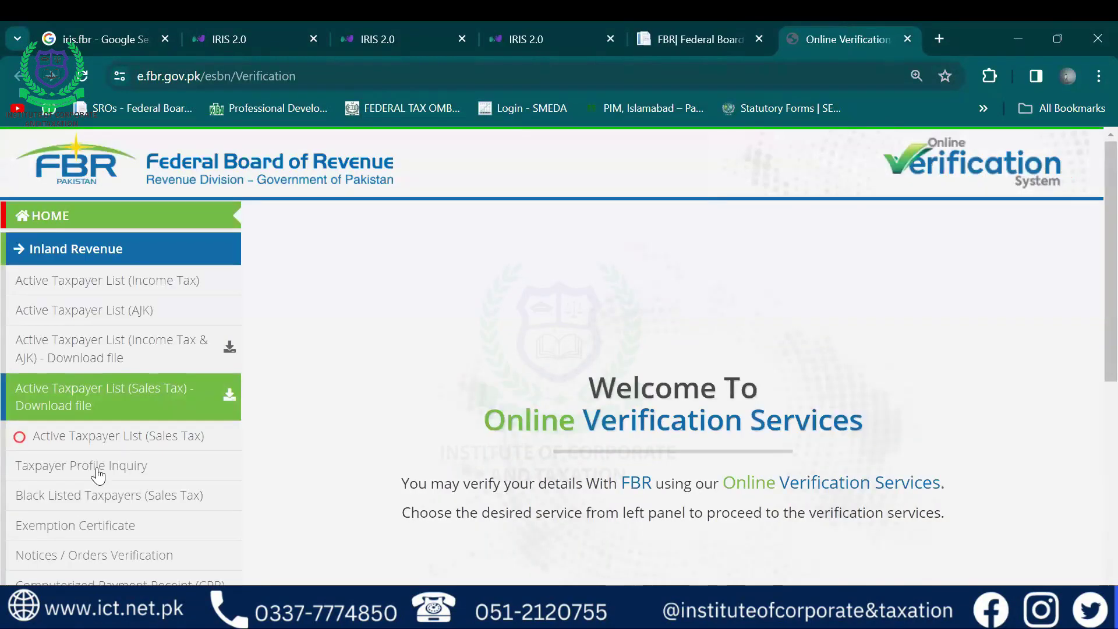
# Run a Taxpayer Profile Inquiry by CNIC with the saved number and the captcha code
pyautogui.click(96, 470)
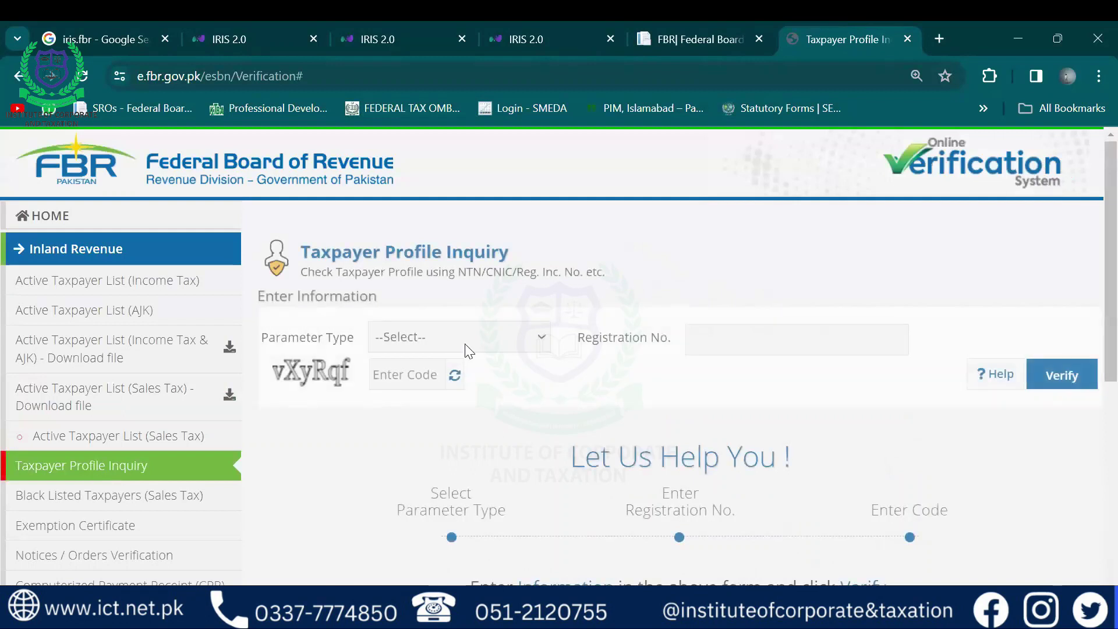
pyautogui.click(477, 338)
pyautogui.click(400, 395)
pyautogui.click(722, 343)
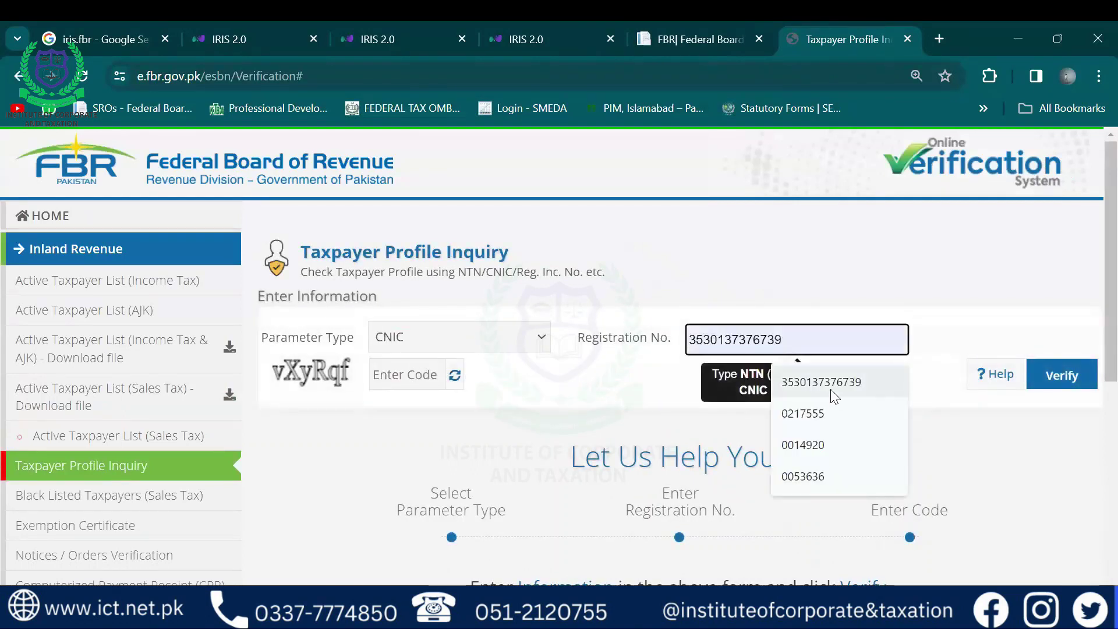
pyautogui.click(835, 396)
pyautogui.click(402, 374)
pyautogui.write('vXyRqf')
pyautogui.click(1062, 375)
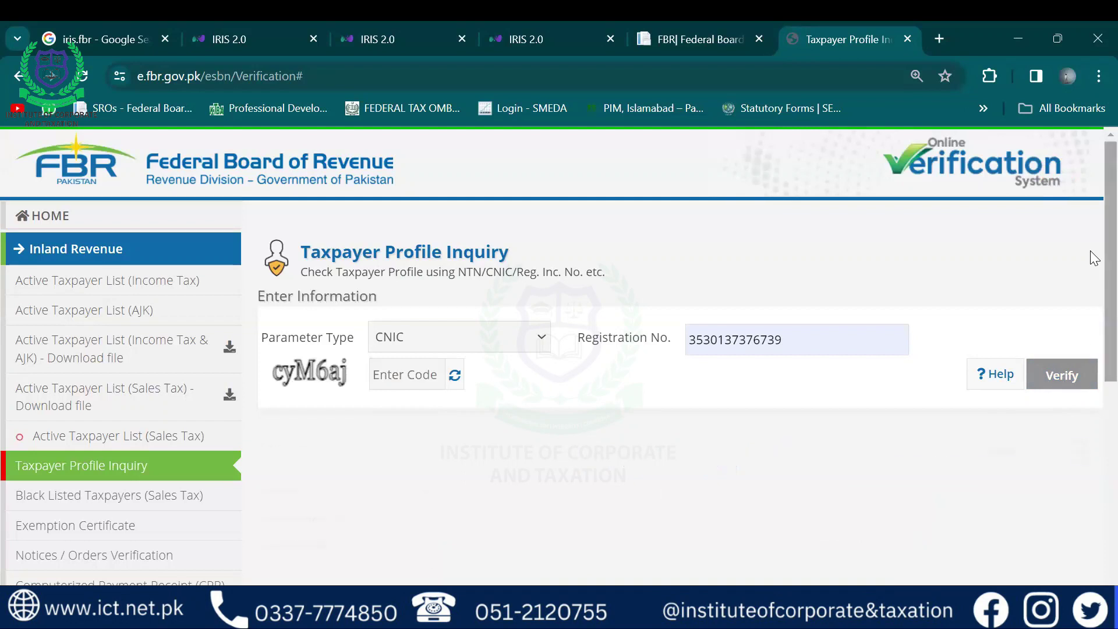
# Scroll through the results and highlight the taxpayer's three registered businesses
pyautogui.scroll(-10, 1094, 258)
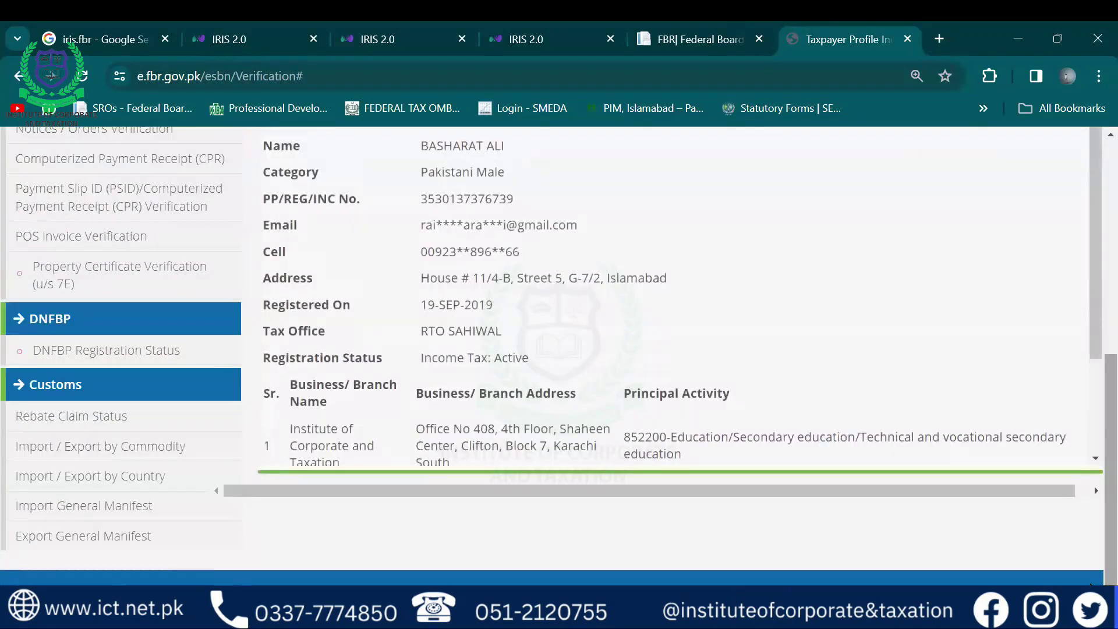
pyautogui.scroll(-3, 533, 455)
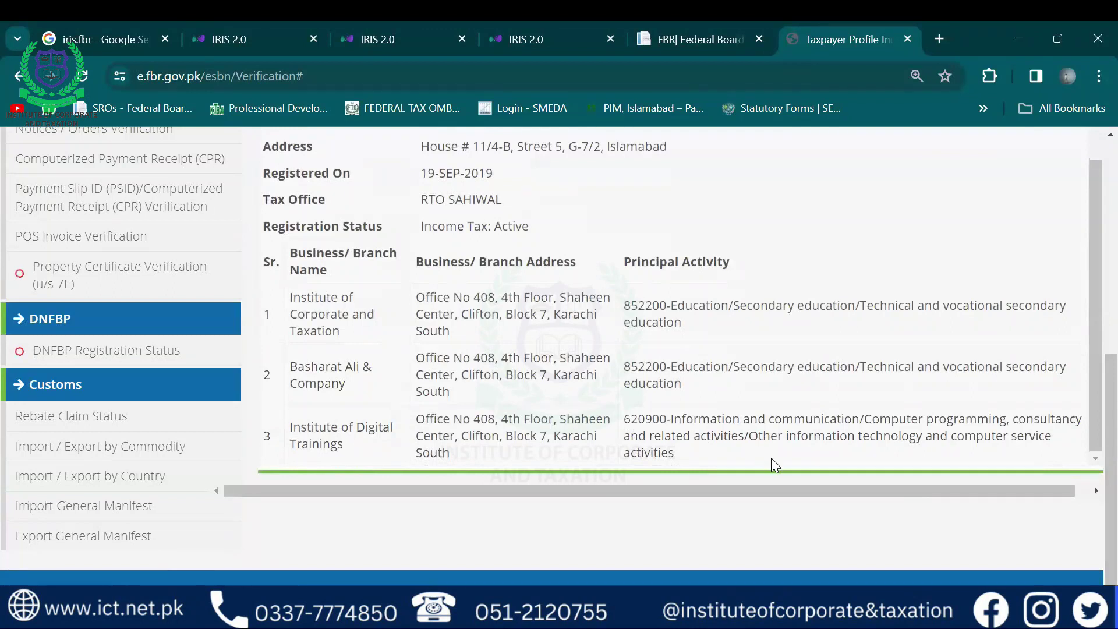
pyautogui.moveTo(764, 455); pyautogui.dragTo(646, 292)
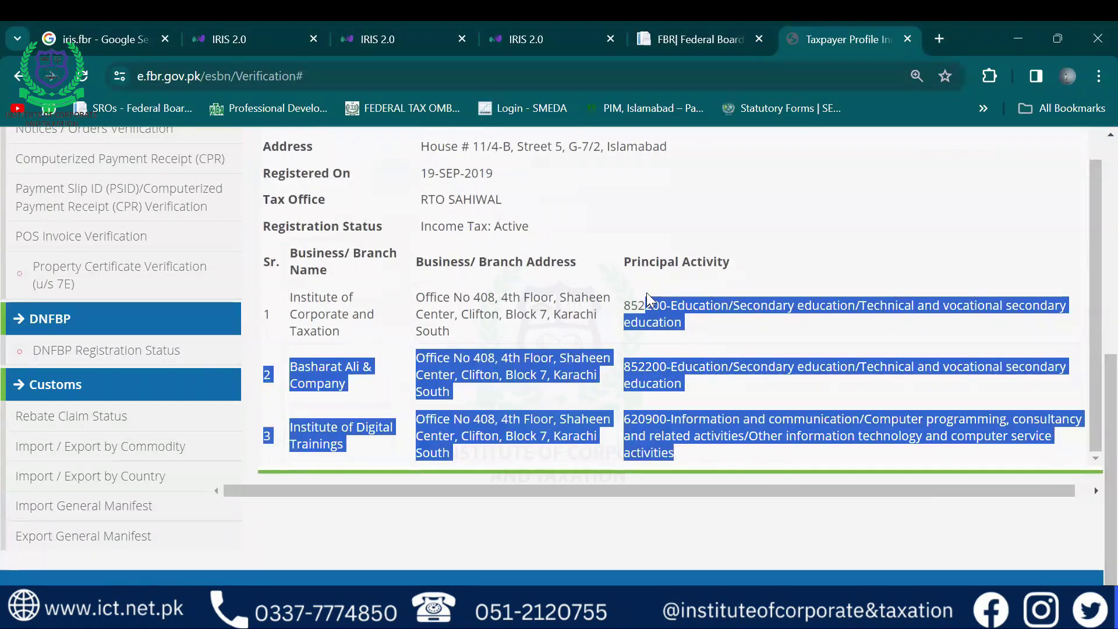
pyautogui.click(480, 308)
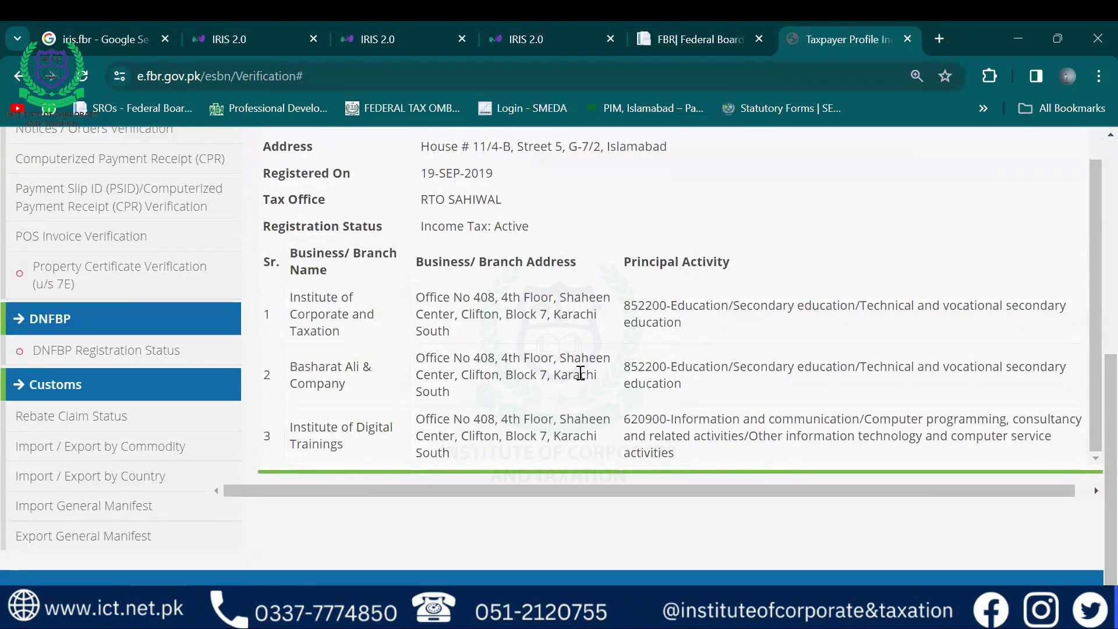
# Highlight the tax office, address and registration date in the taxpayer profile
pyautogui.scroll(3, 602, 346)
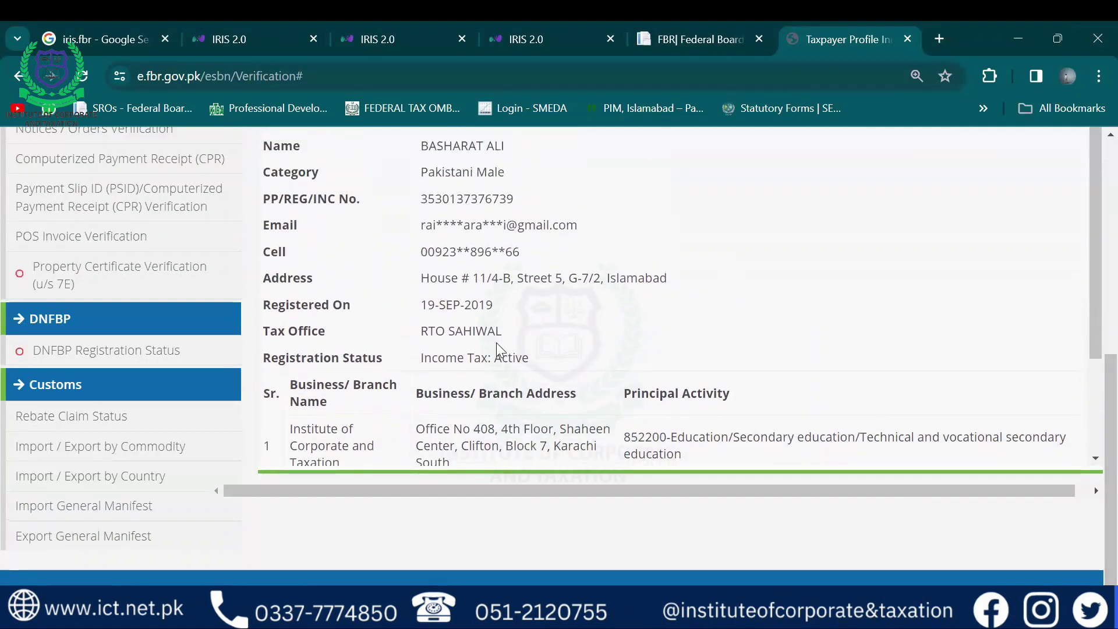
pyautogui.moveTo(495, 332); pyautogui.dragTo(437, 328)
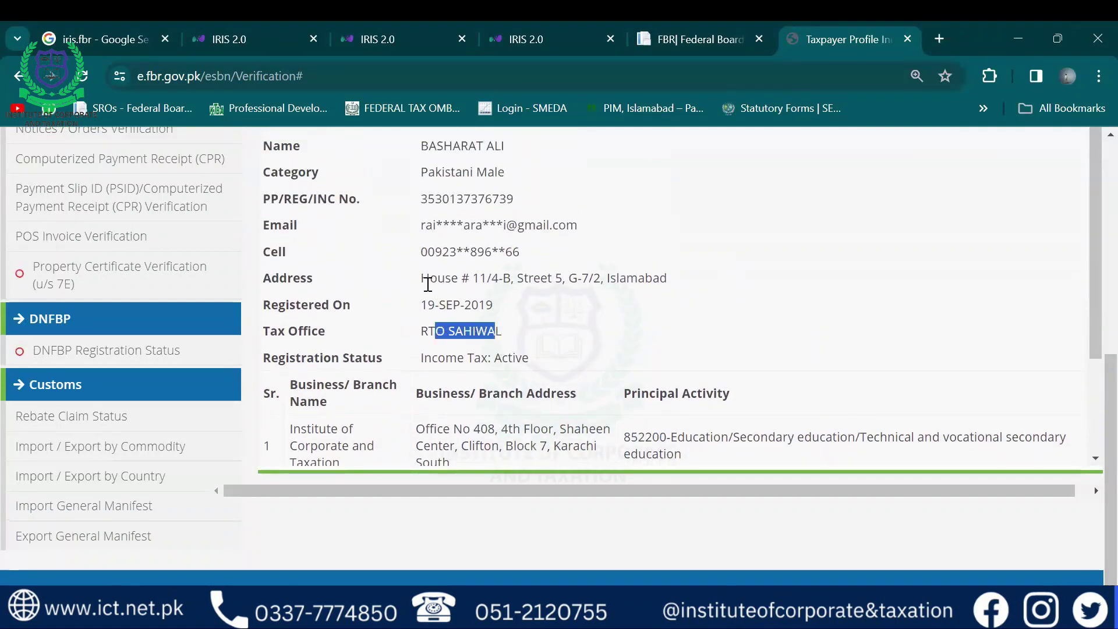
pyautogui.moveTo(430, 278); pyautogui.dragTo(536, 311)
pyautogui.scroll(3, 536, 310)
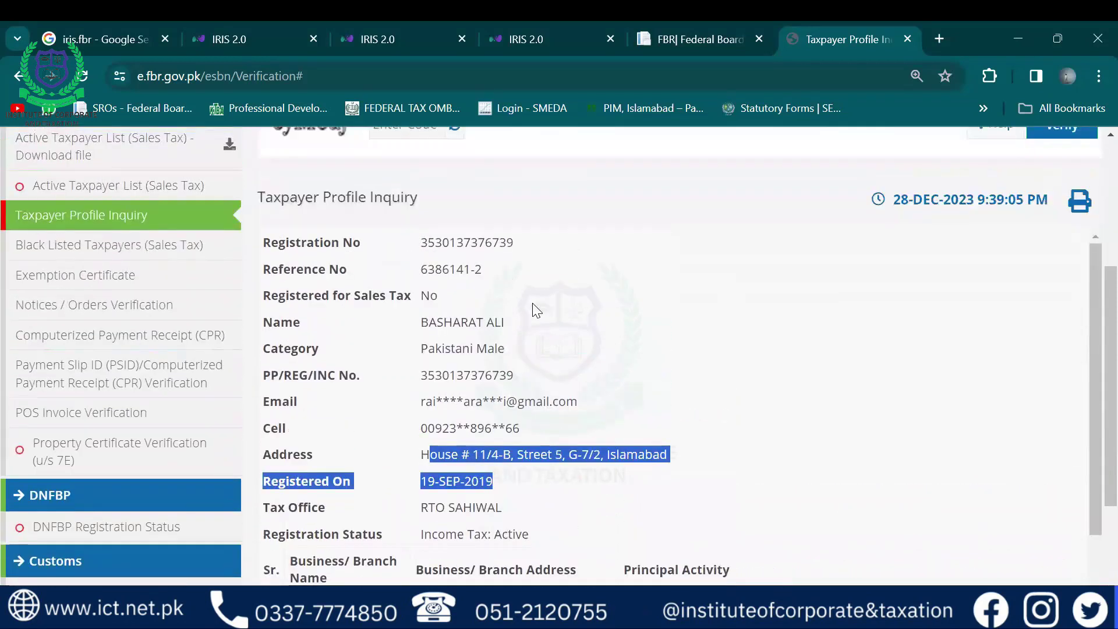
pyautogui.click(554, 461)
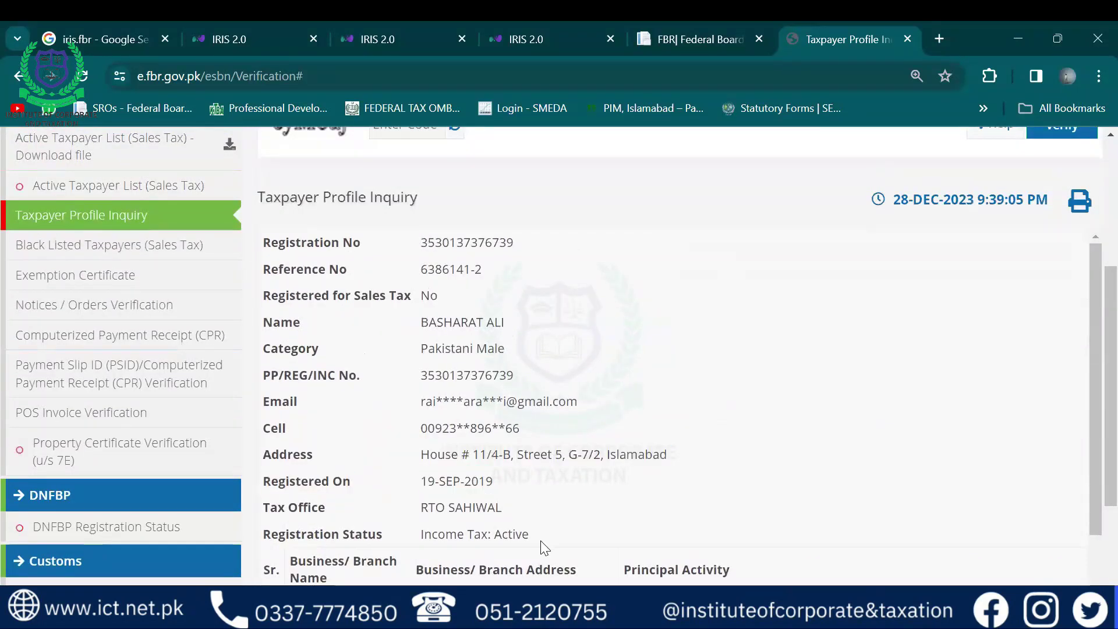
# Highlight the Income Tax: Active status and registration number, then return to the FBR tab
pyautogui.moveTo(540, 535); pyautogui.dragTo(261, 536)
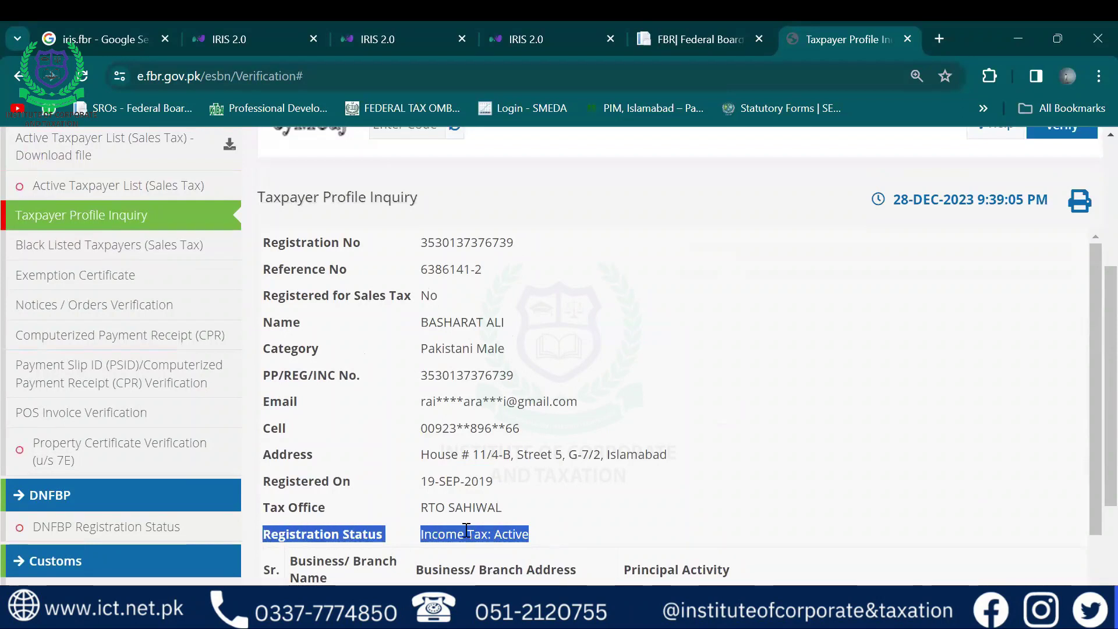
pyautogui.click(751, 437)
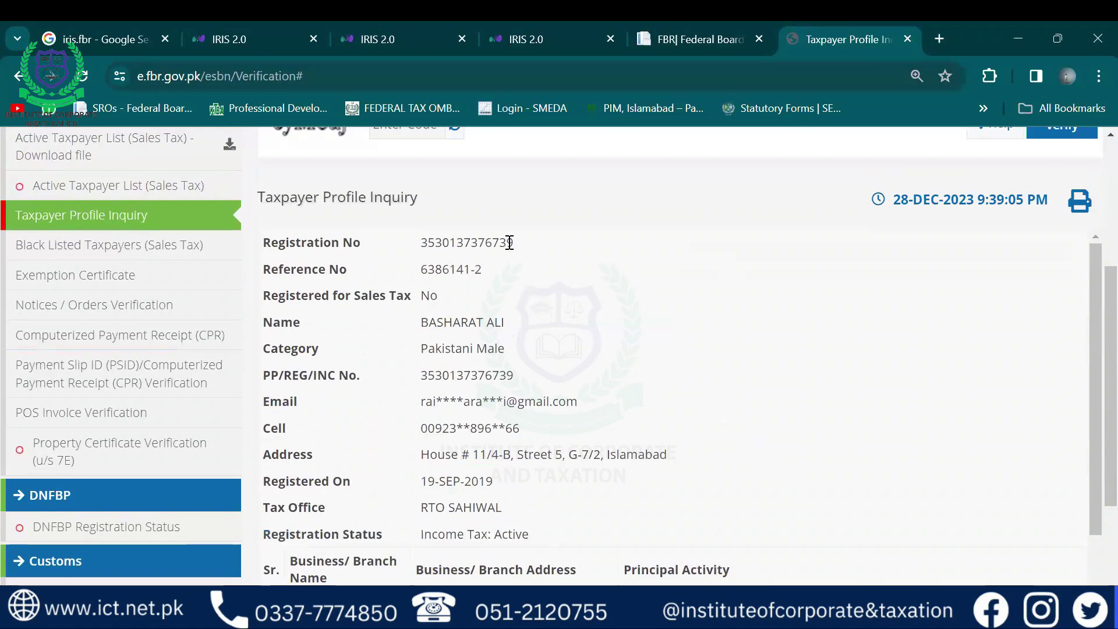
pyautogui.moveTo(510, 242); pyautogui.dragTo(415, 243)
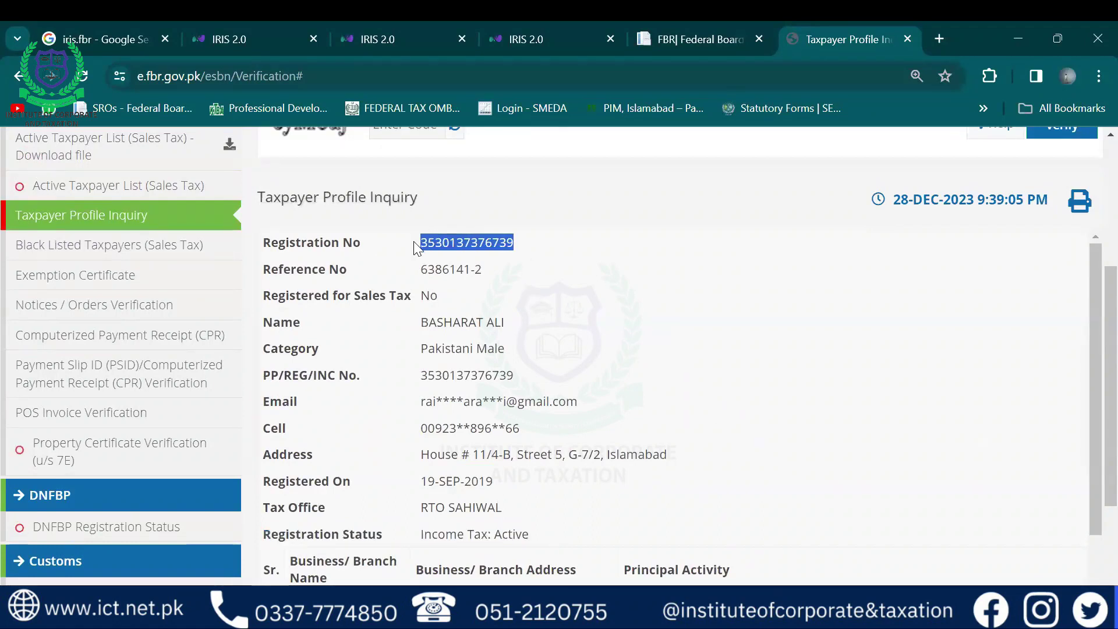
pyautogui.click(643, 285)
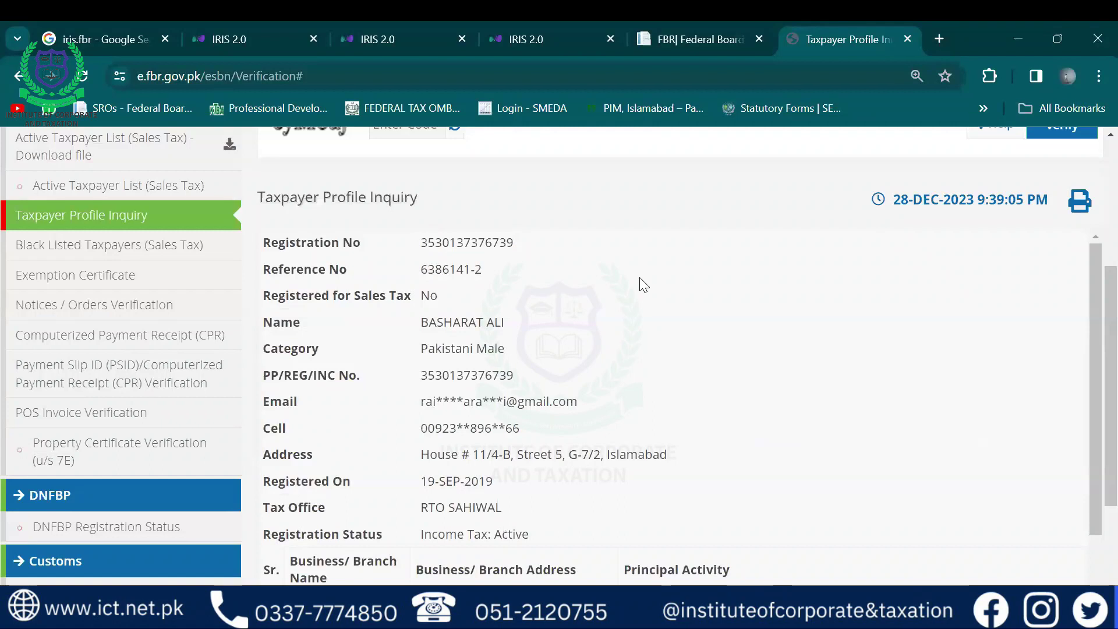
pyautogui.scroll(5, 643, 286)
pyautogui.click(701, 21)
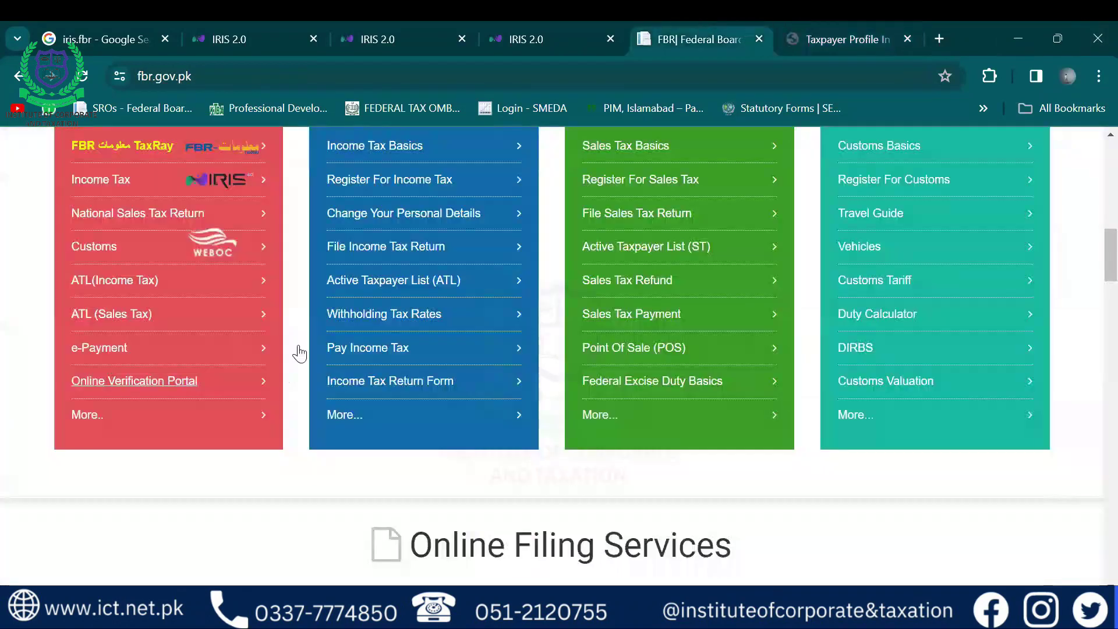